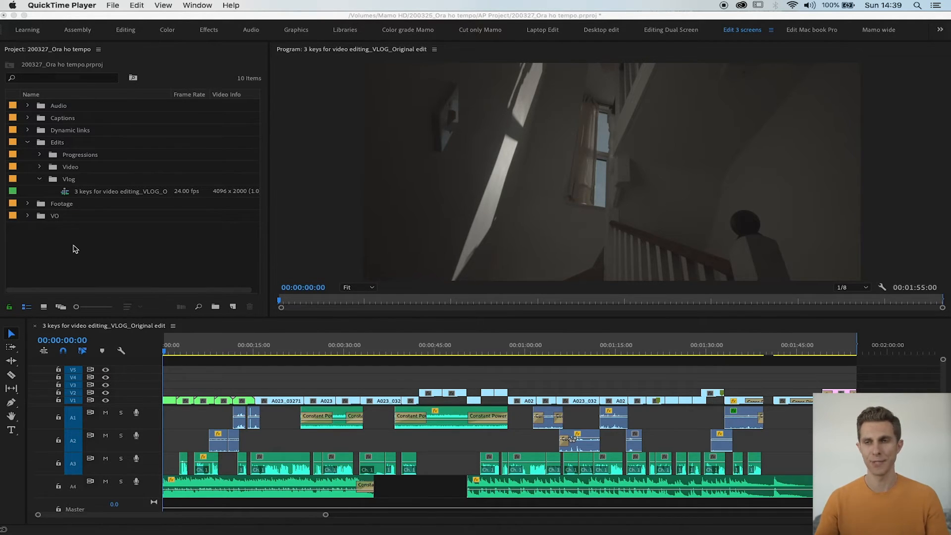
- Play the opening of the sequence, soloing audio track A3 for the listen and releasing the solo
{"action": "left_click", "coordinate": [159, 446]}
{"action": "left_click", "coordinate": [174, 349]}
{"action": "left_click_drag", "start_coordinate": [176, 348], "coordinate": [174, 346]}
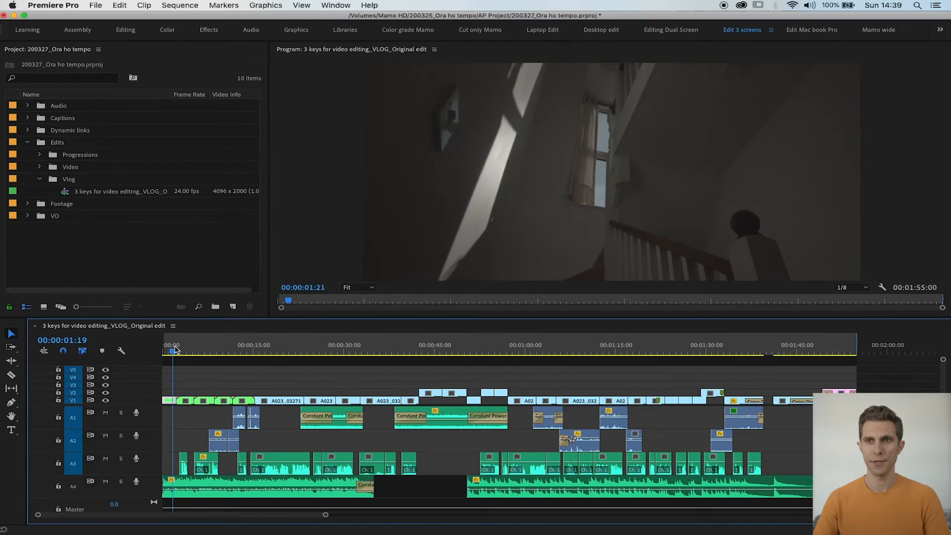
{"action": "key", "text": "space"}
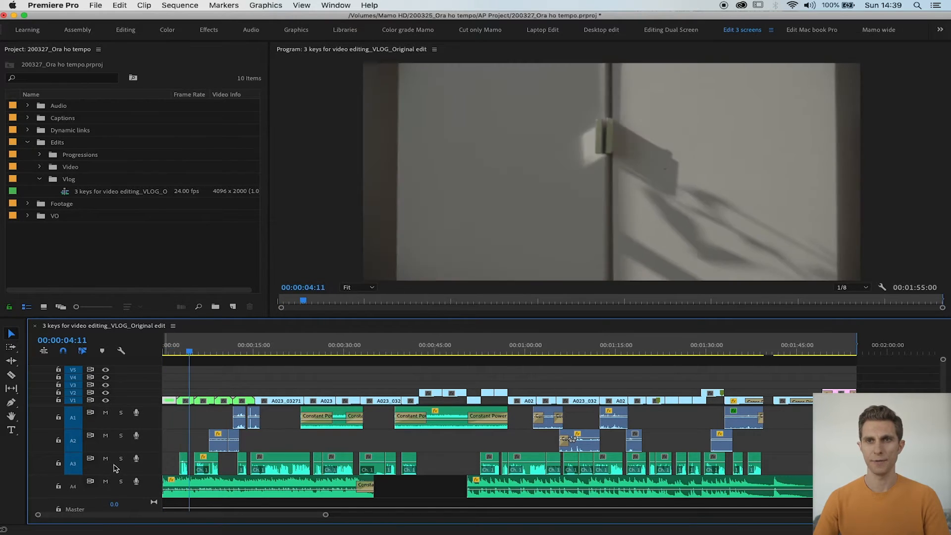
{"action": "left_click", "coordinate": [120, 459]}
{"action": "key", "text": "space"}
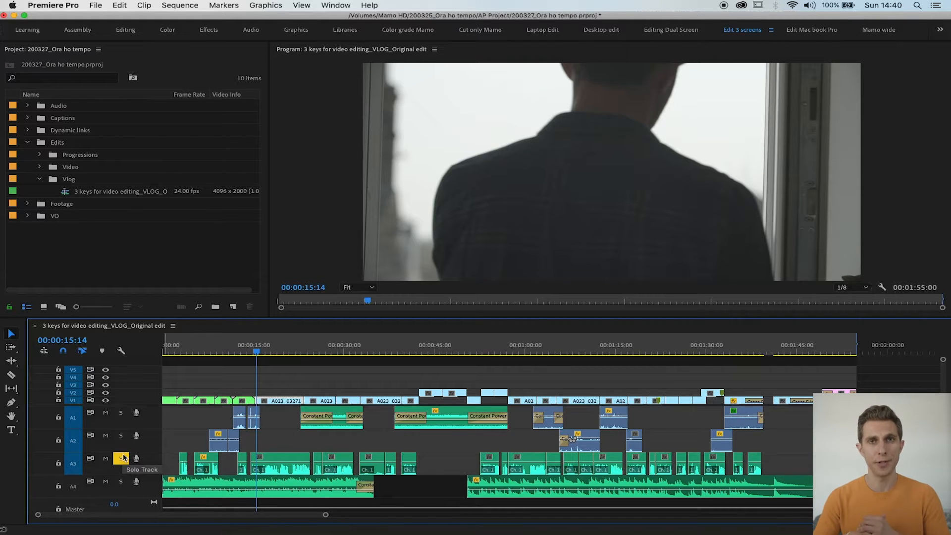
{"action": "left_click", "coordinate": [122, 460]}
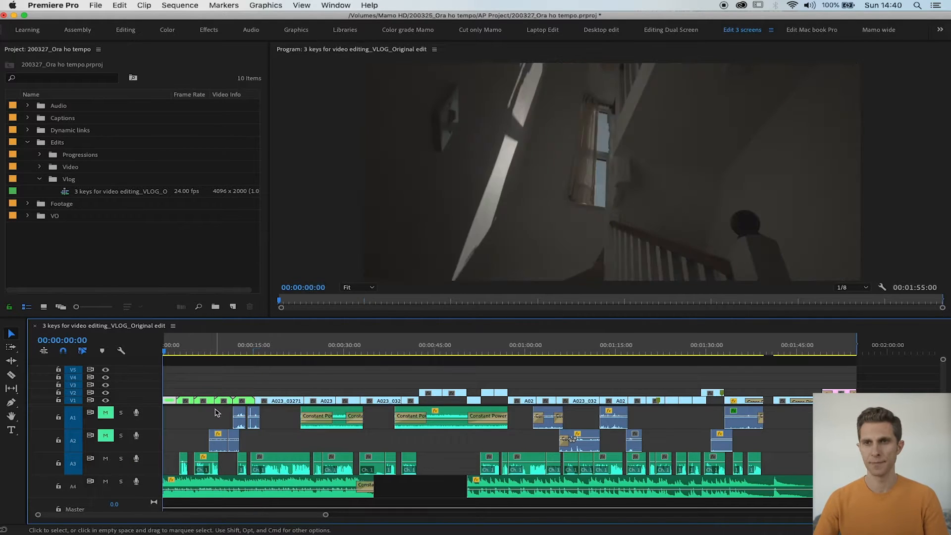
- Play the opening with audio tracks A1 and A2 muted, and review the closing title through to the sequence end
{"action": "key", "text": "space"}
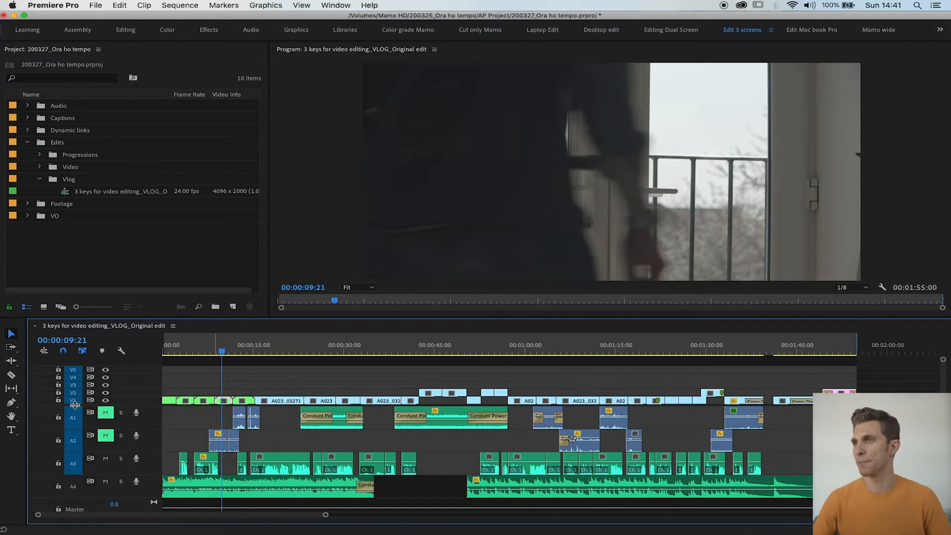
{"action": "left_click_drag", "start_coordinate": [840, 353], "coordinate": [858, 355]}
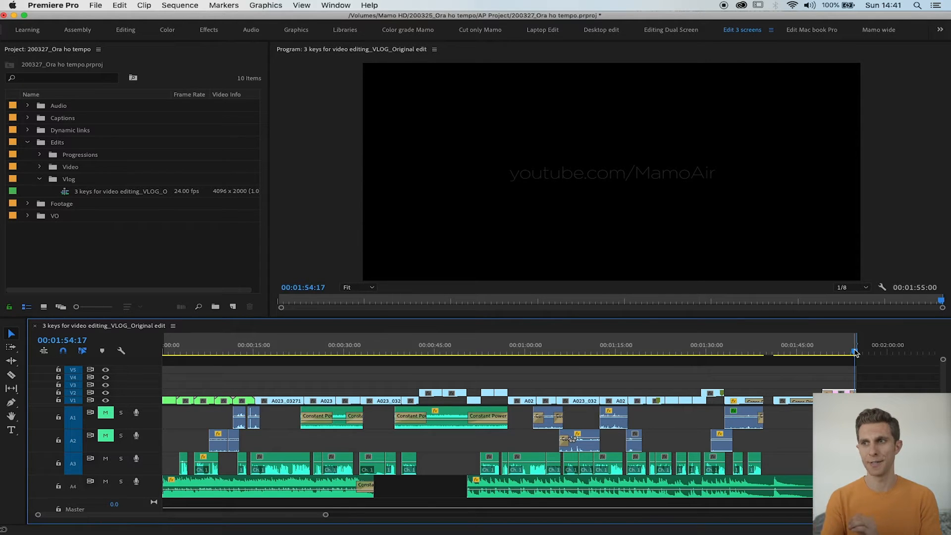
{"action": "left_click", "coordinate": [830, 351]}
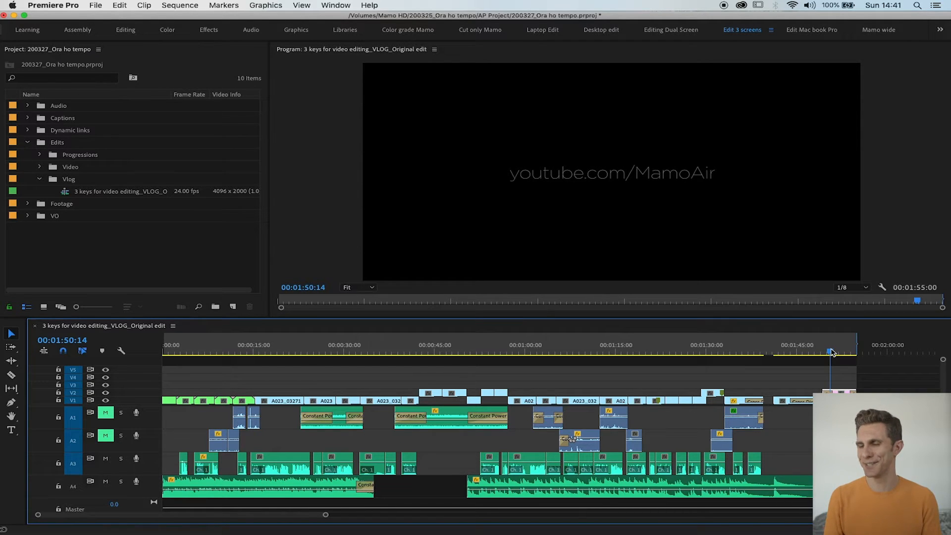
{"action": "key", "text": "End"}
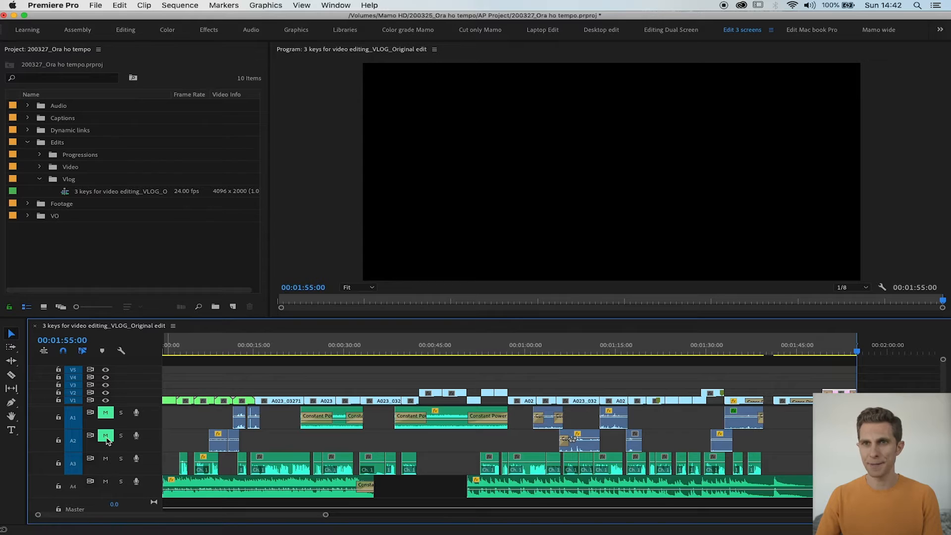
- Unmute audio tracks A1 and A2 and play the edit from the start with all the sound layers
{"action": "left_click", "coordinate": [106, 437]}
{"action": "left_click", "coordinate": [106, 414]}
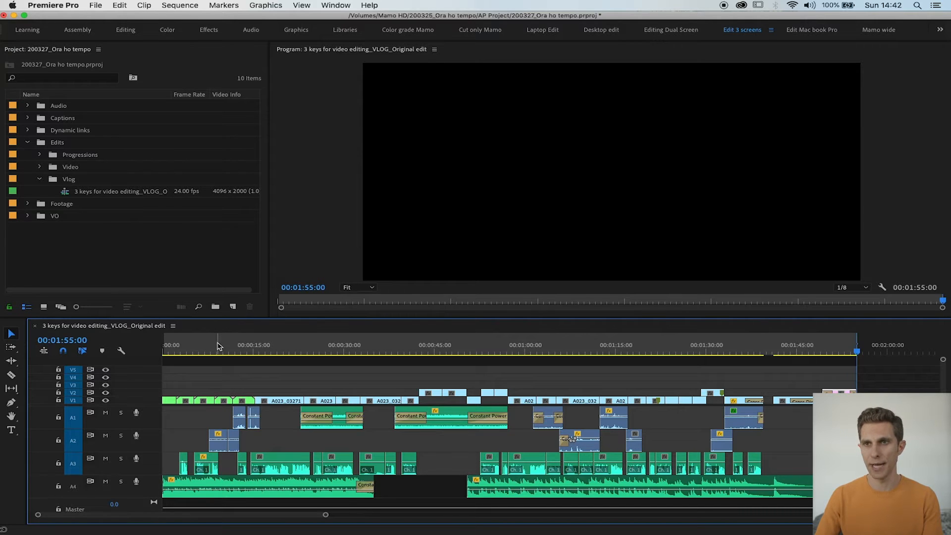
{"action": "left_click_drag", "start_coordinate": [198, 349], "coordinate": [160, 354]}
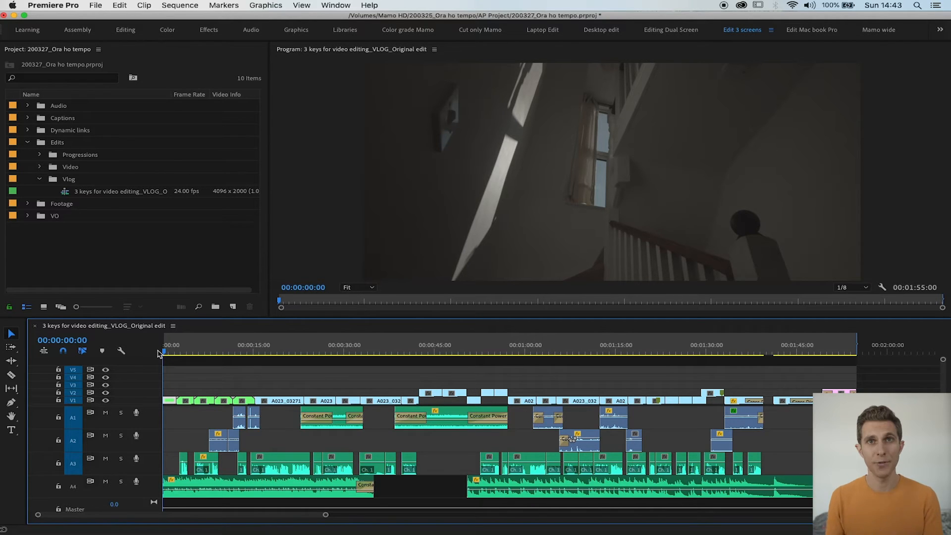
{"action": "key", "text": "space"}
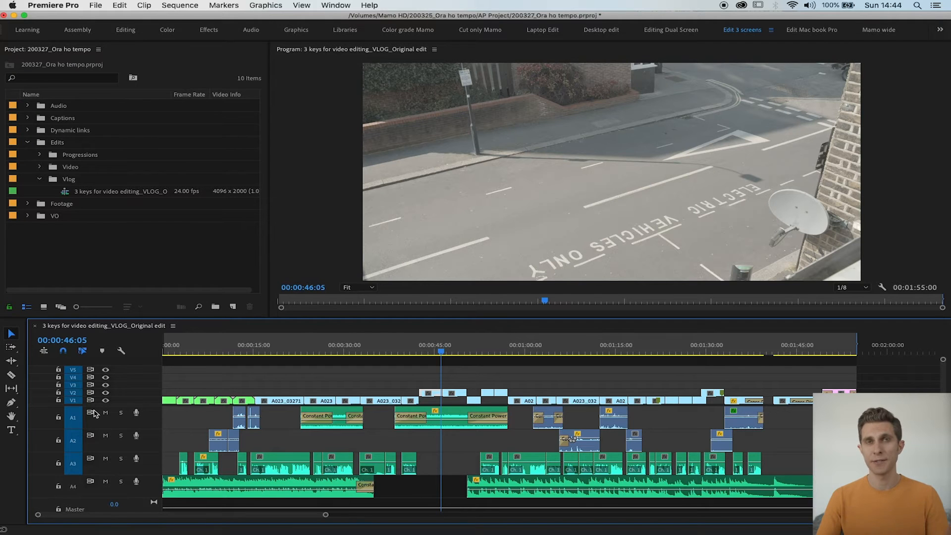
{"action": "key", "text": "space"}
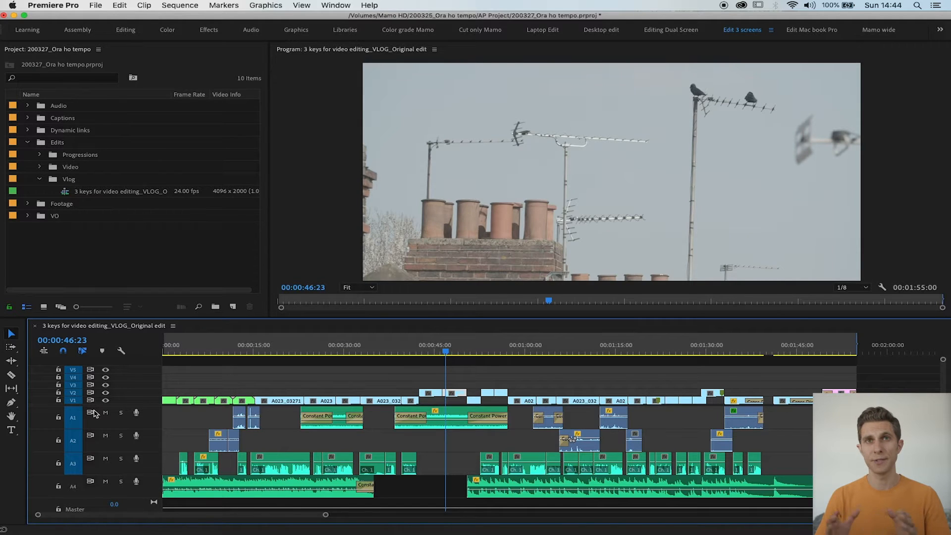
- Position the playhead at 00:00:09:10 and dock the floating Effects panel beside the Project panel
{"action": "left_click", "coordinate": [164, 352]}
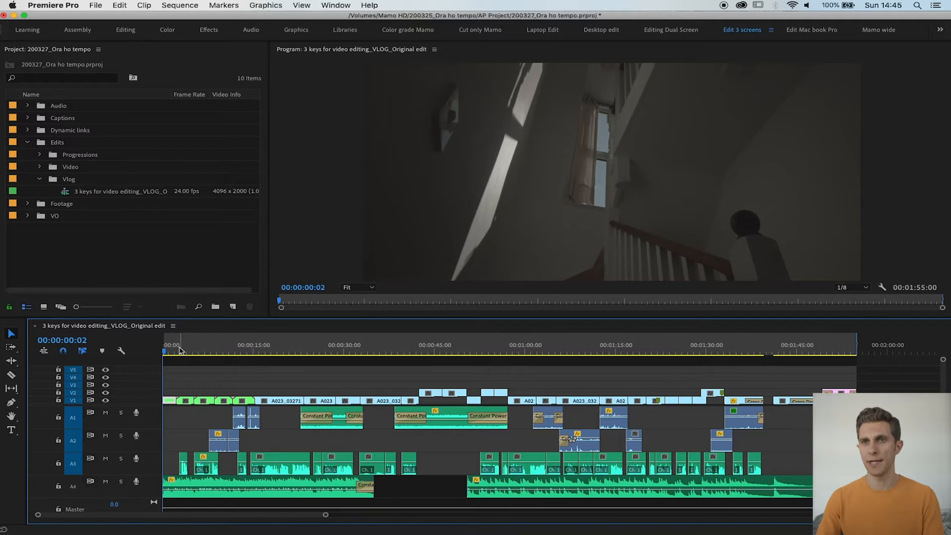
{"action": "left_click_drag", "start_coordinate": [180, 351], "coordinate": [219, 361]}
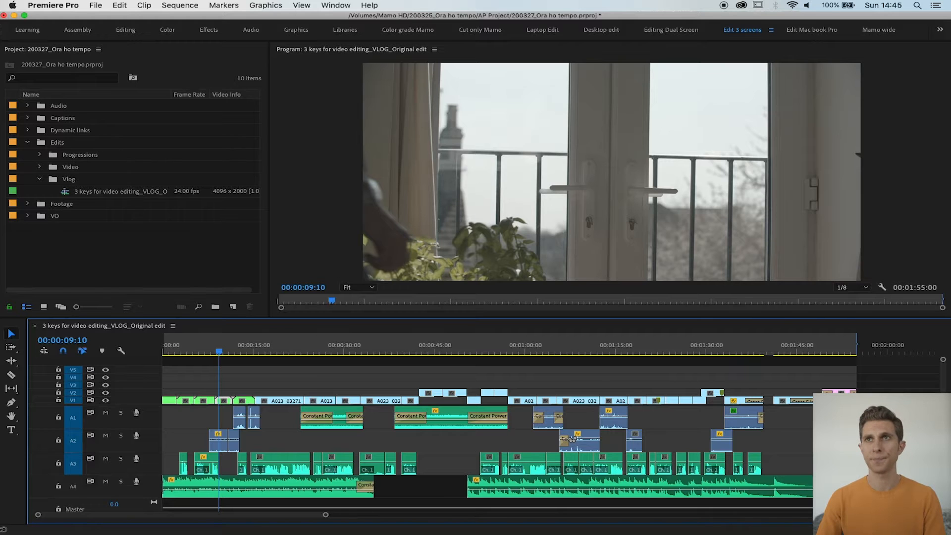
{"action": "left_click_drag", "start_coordinate": [285, 70], "coordinate": [216, 55]}
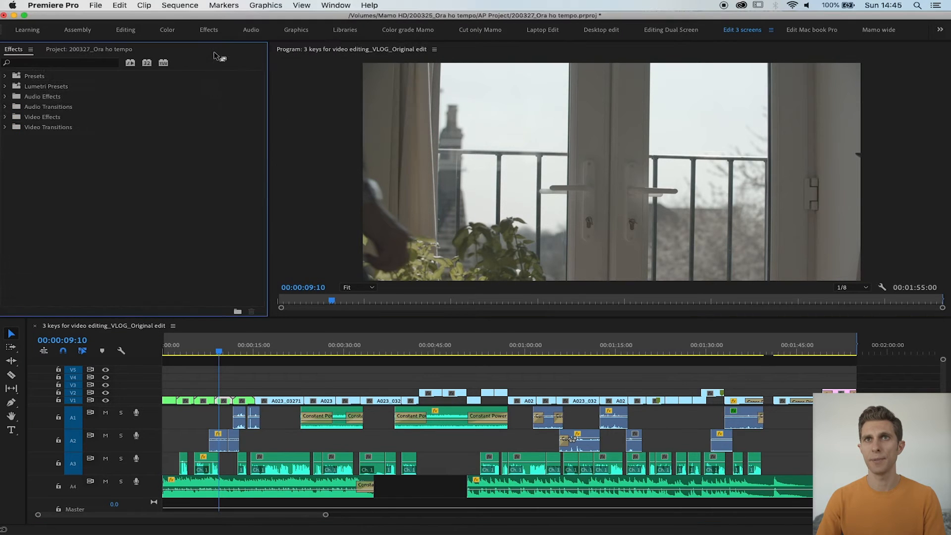
- Search the effects for "warp" and apply Warp Stabilizer to the V1 clip at 00:00:09:10
{"action": "left_click", "coordinate": [59, 65]}
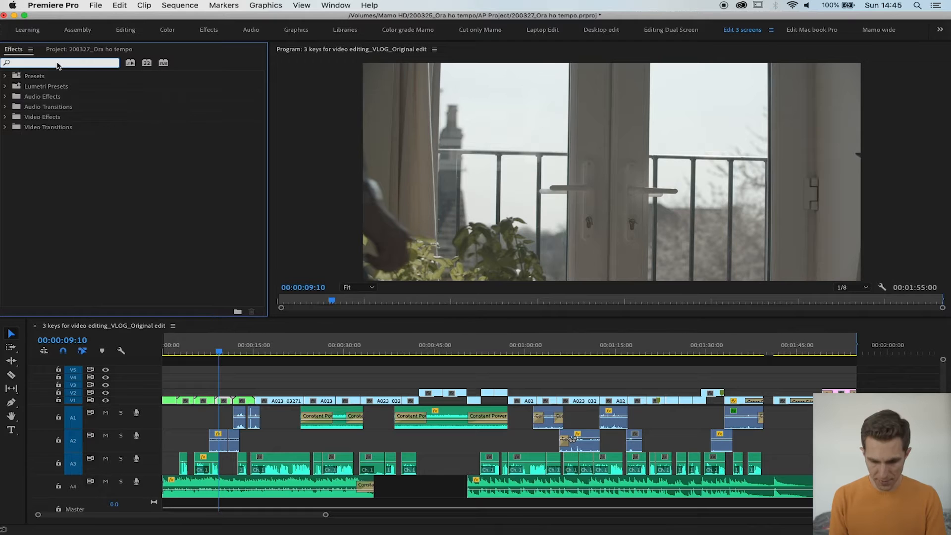
{"action": "type", "text": "warp"}
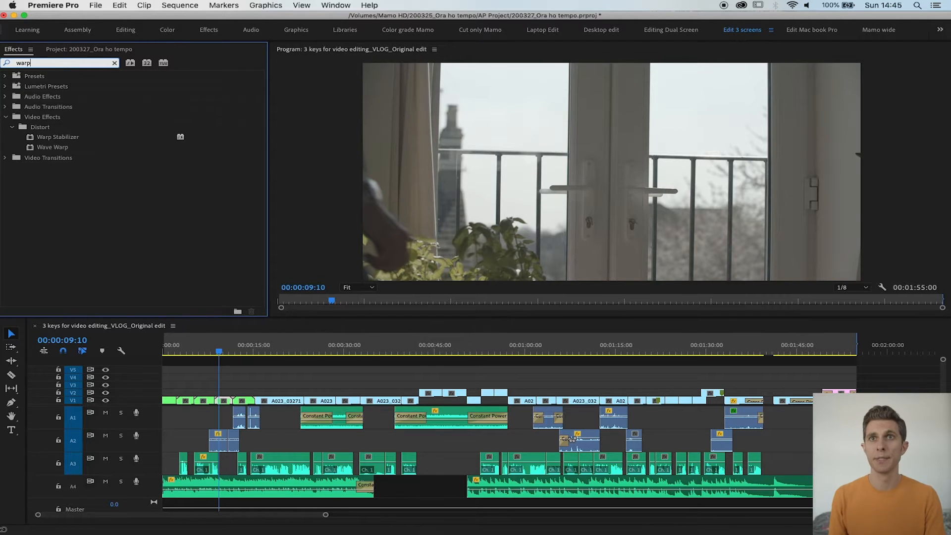
{"action": "left_click", "coordinate": [61, 139]}
{"action": "left_click_drag", "start_coordinate": [31, 141], "coordinate": [228, 402]}
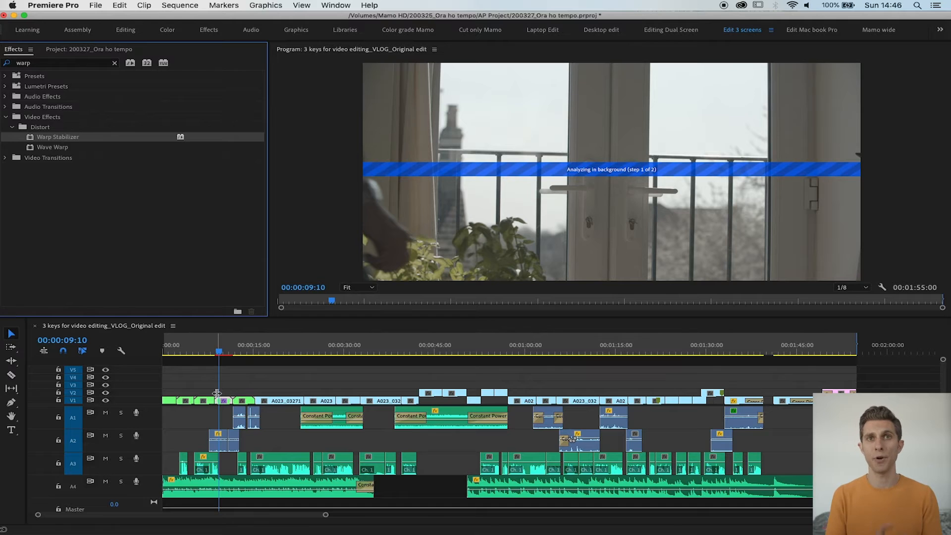
{"action": "mouse_move", "coordinate": [219, 351]}
{"action": "left_mouse_down"}
{"action": "mouse_move", "coordinate": [239, 352]}
{"action": "mouse_move", "coordinate": [224, 353]}
{"action": "left_mouse_up"}
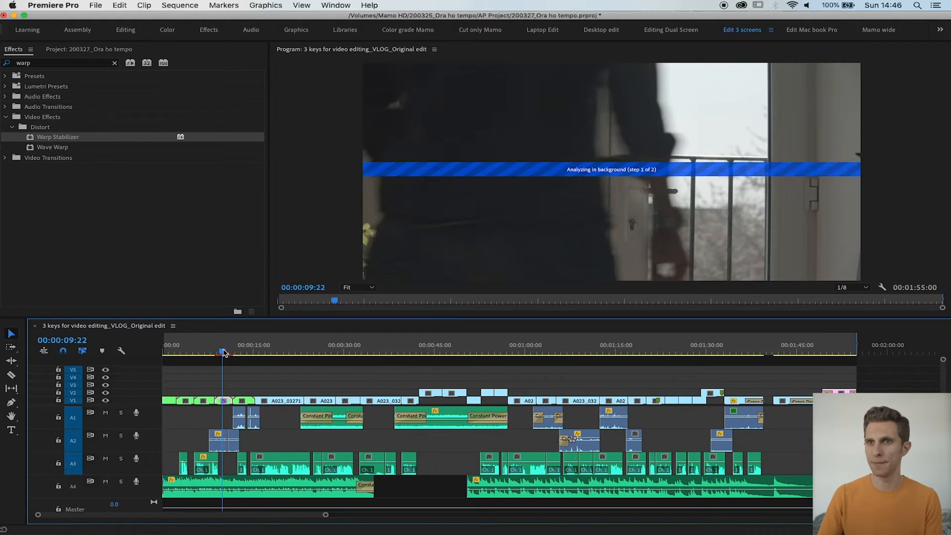
- Reframe the V1 clip at 00:01:22:04 by setting its scale to 130 and its position to 1444, 1111
{"action": "left_click", "coordinate": [335, 350]}
{"action": "left_click", "coordinate": [378, 350]}
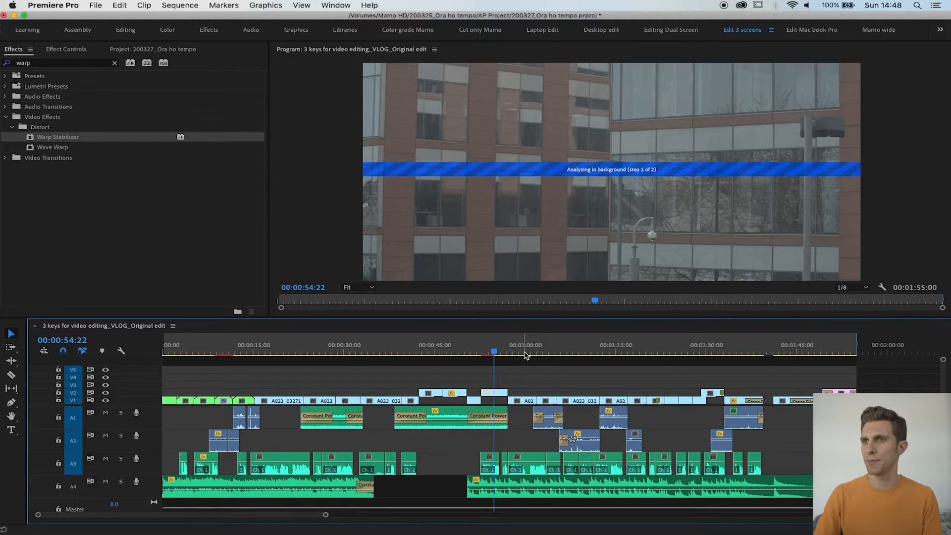
{"action": "left_click", "coordinate": [687, 353]}
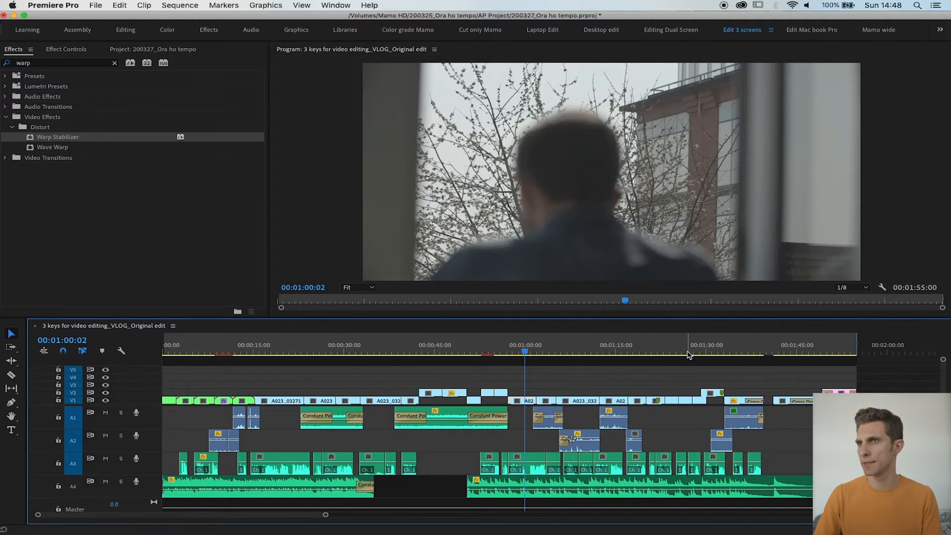
{"action": "left_click_drag", "start_coordinate": [676, 353], "coordinate": [660, 352]}
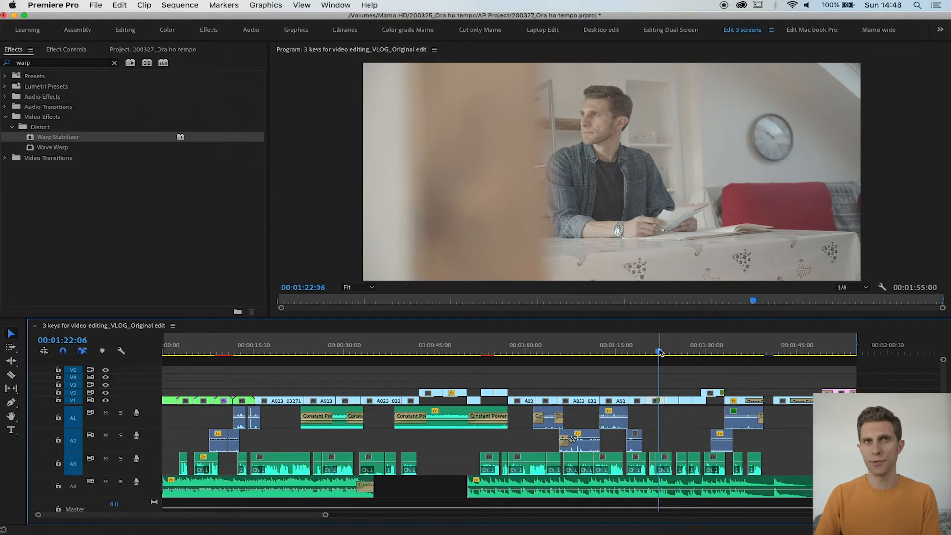
{"action": "left_click", "coordinate": [658, 352]}
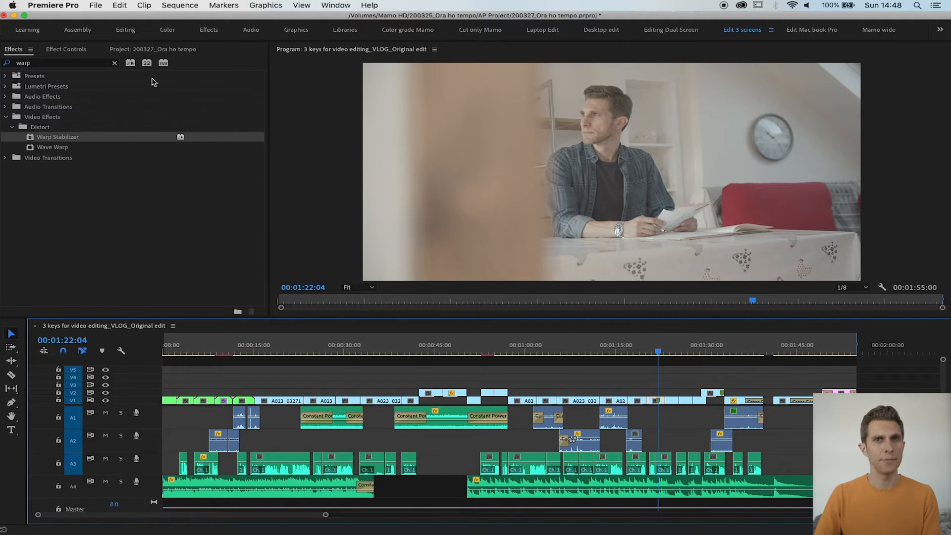
{"action": "left_click", "coordinate": [70, 51]}
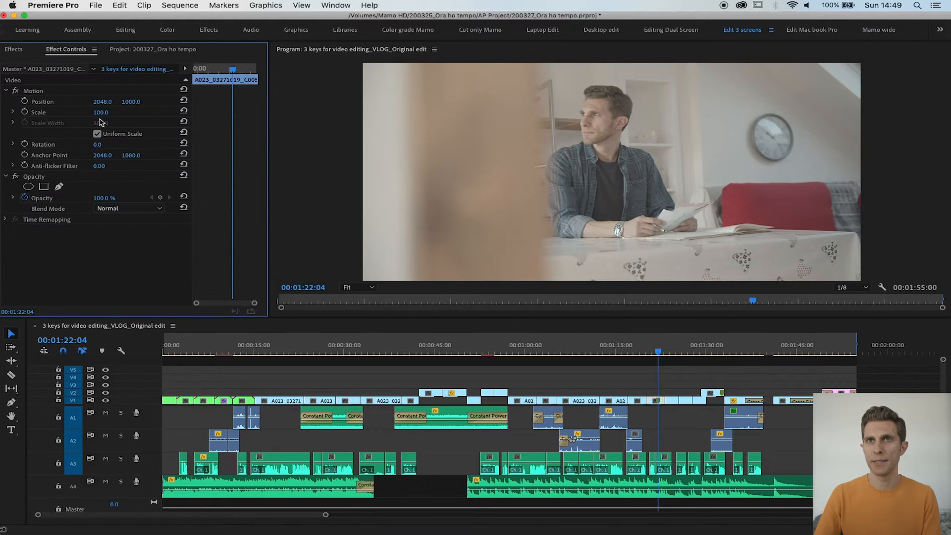
{"action": "left_click_drag", "start_coordinate": [100, 113], "coordinate": [186, 101]}
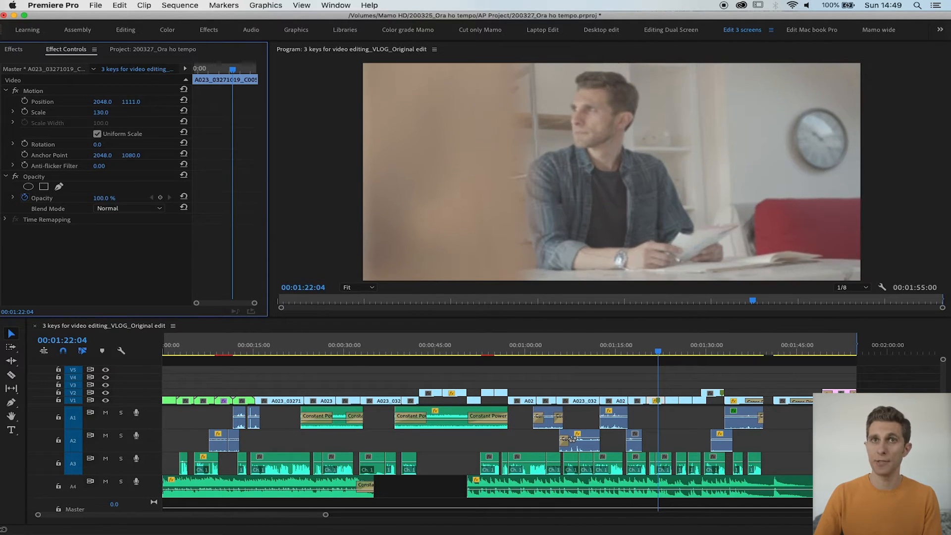
{"action": "left_click_drag", "start_coordinate": [103, 101], "coordinate": [1, 102]}
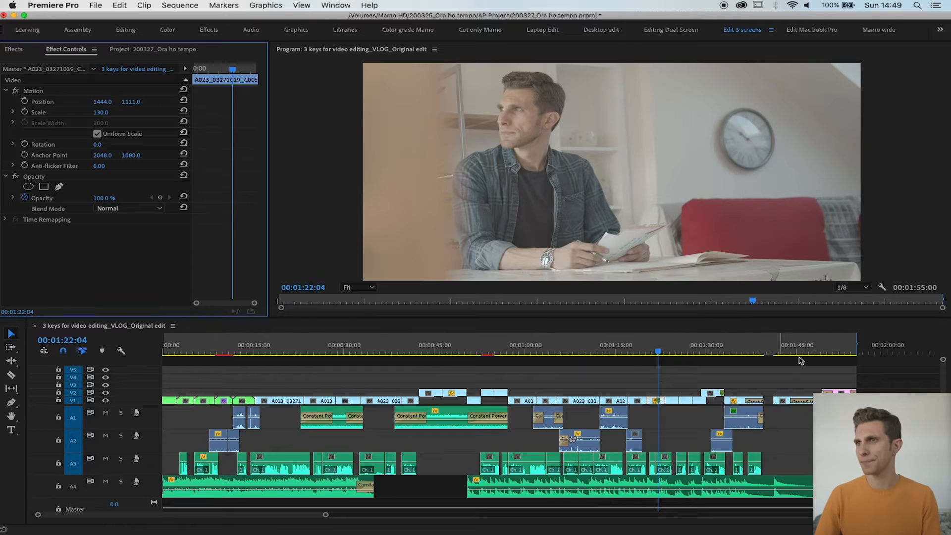
- Compare the writing shots around 00:01:26 and 00:01:36, and review the fade-out that follows them
{"action": "left_click", "coordinate": [745, 353]}
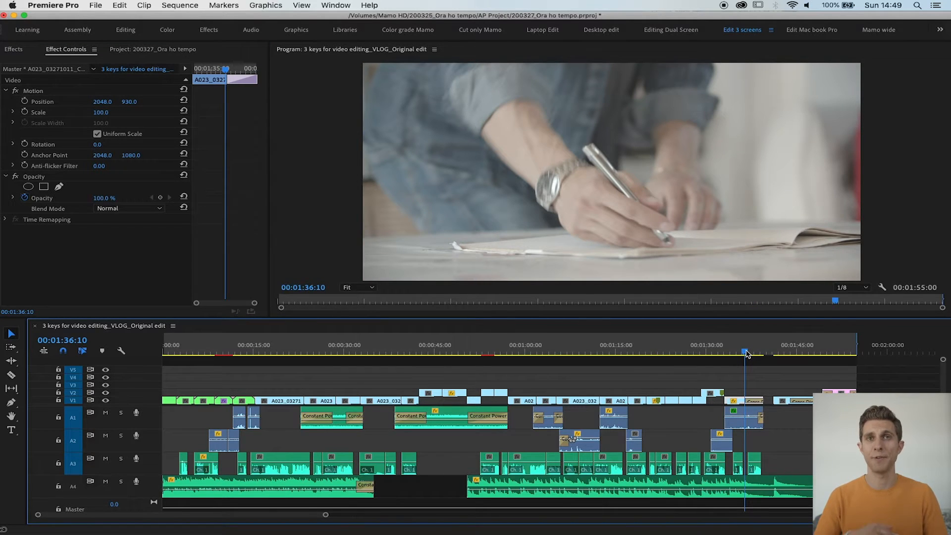
{"action": "left_click", "coordinate": [687, 351]}
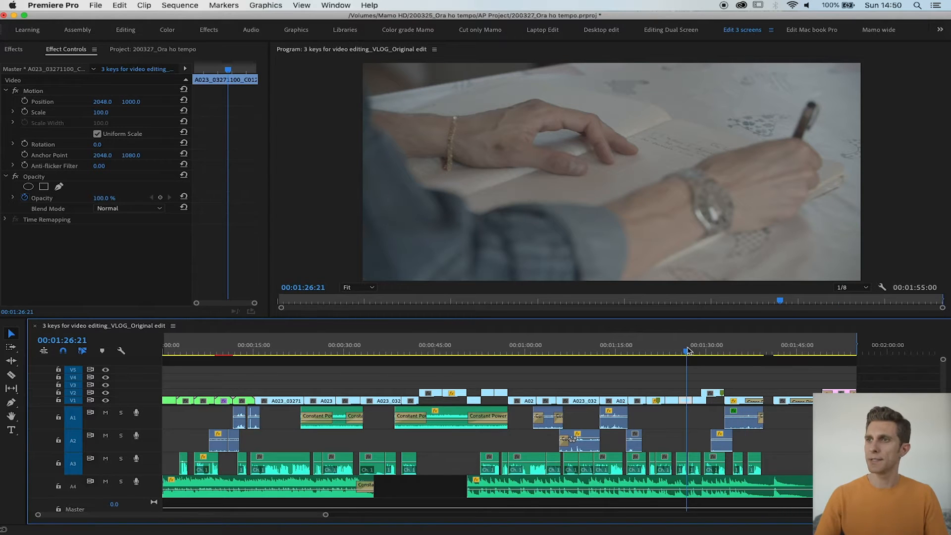
{"action": "left_click", "coordinate": [747, 352]}
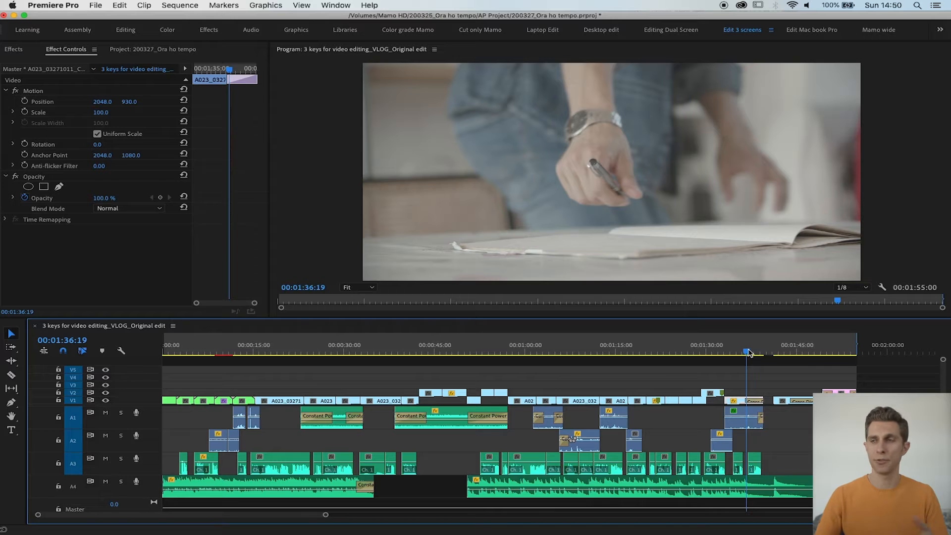
{"action": "left_click", "coordinate": [755, 353]}
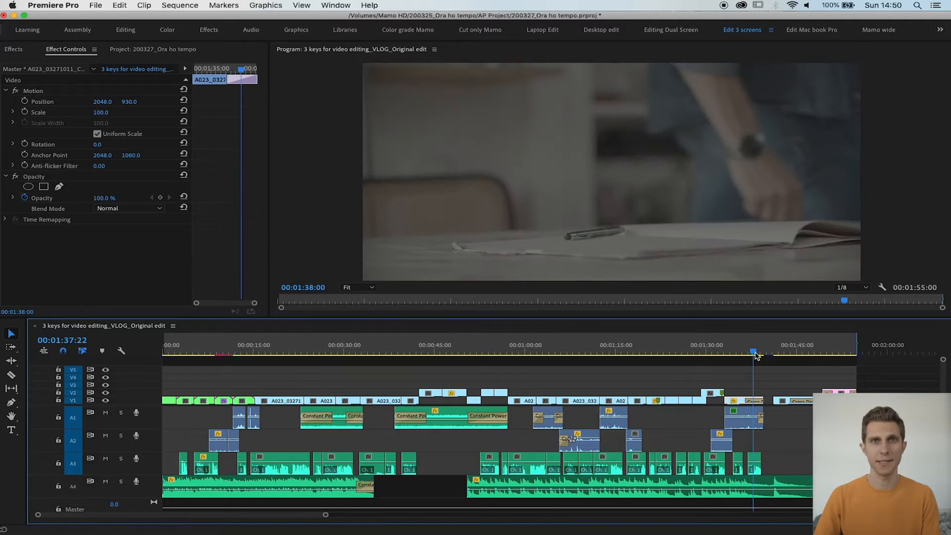
{"action": "left_click", "coordinate": [806, 352]}
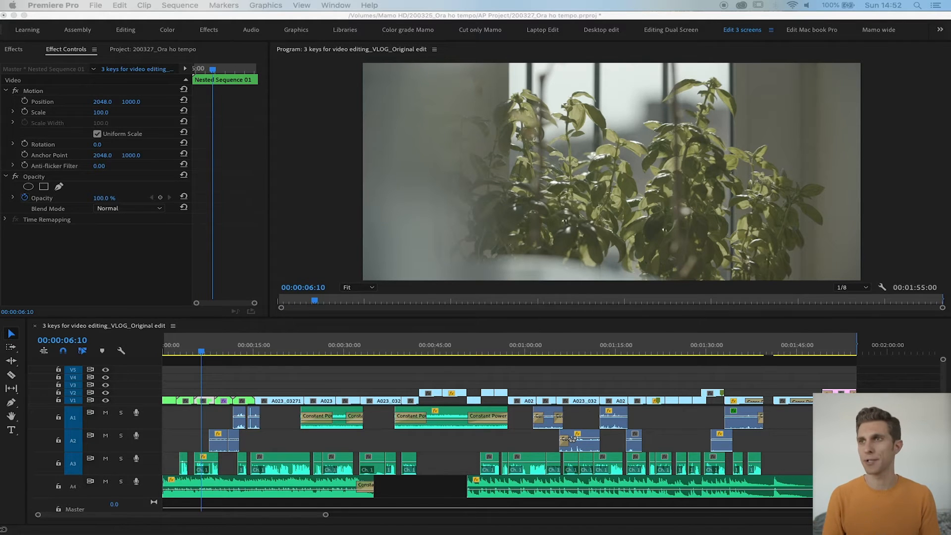
- Position the playhead at 00:00:02:04 and dock the Lumetri Scopes panel beside Effect Controls
{"action": "left_click", "coordinate": [175, 351]}
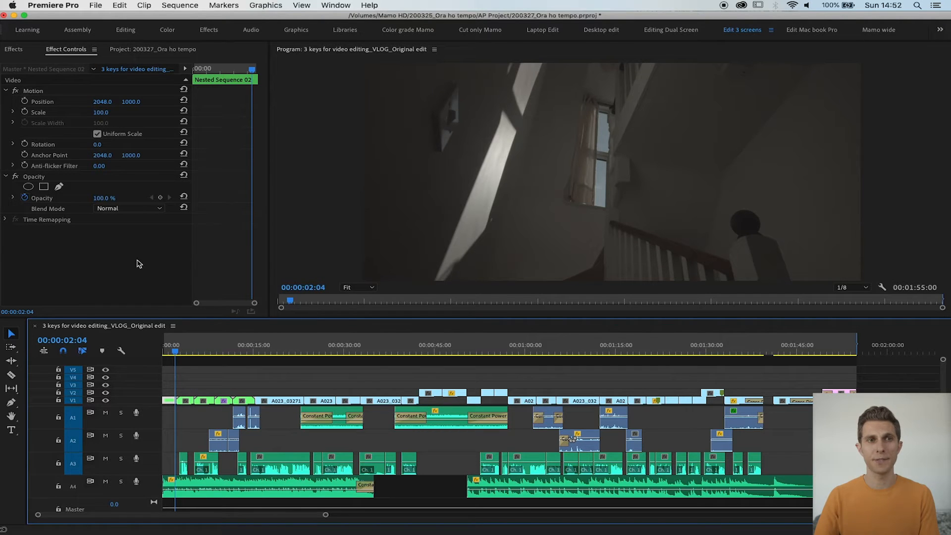
{"action": "left_click", "coordinate": [344, 7]}
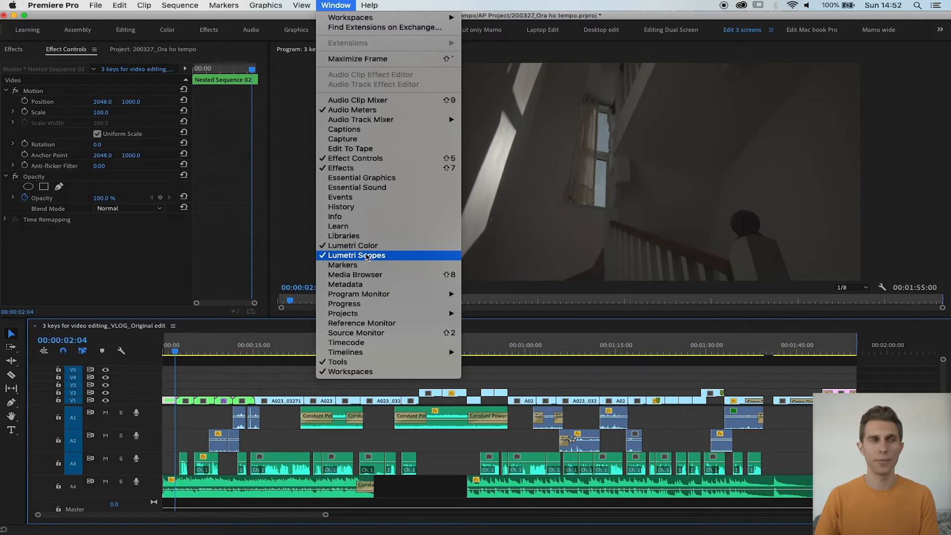
{"action": "key", "text": "Escape"}
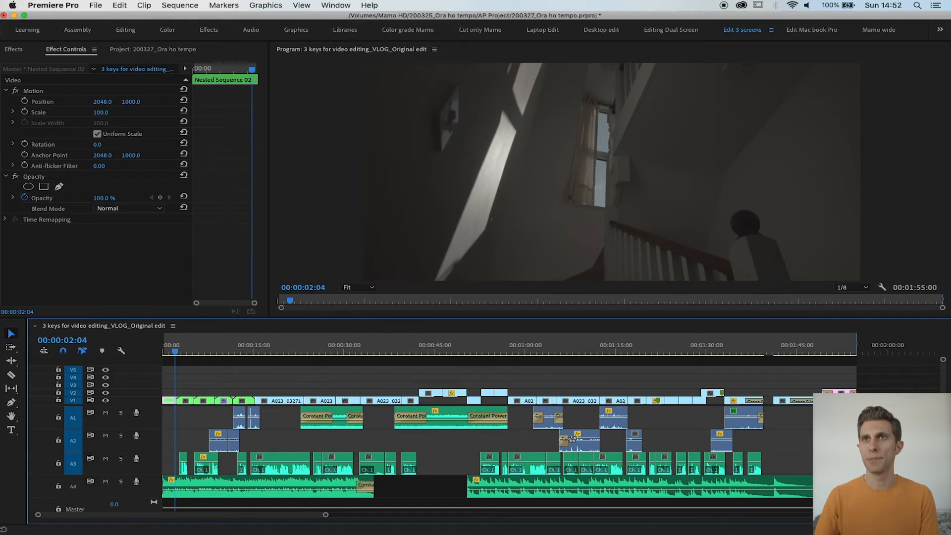
{"action": "left_click_drag", "start_coordinate": [364, 79], "coordinate": [84, 50]}
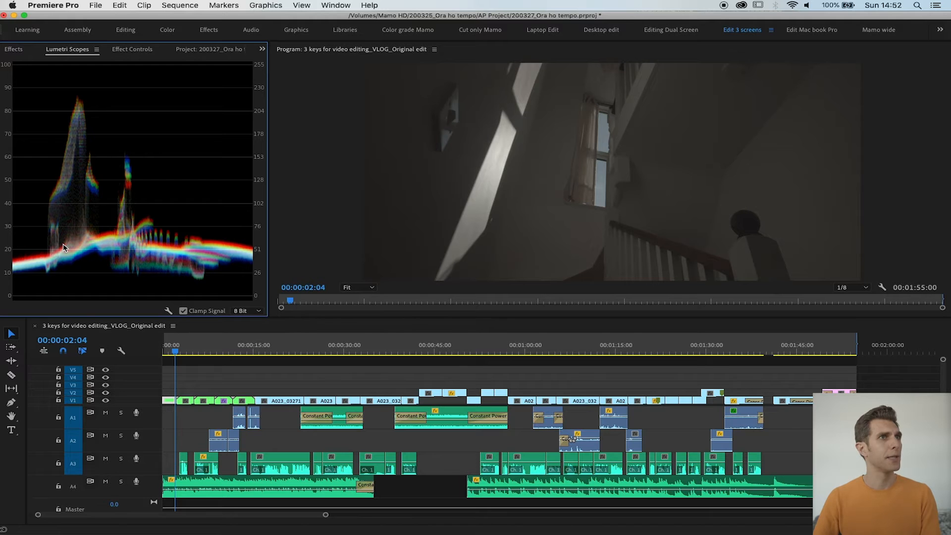
- Place the Lumetri Color panel between the Lumetri Scopes and the Program monitor, and narrow both panels to enlarge the video preview
{"action": "left_click_drag", "start_coordinate": [0, 79], "coordinate": [271, 103]}
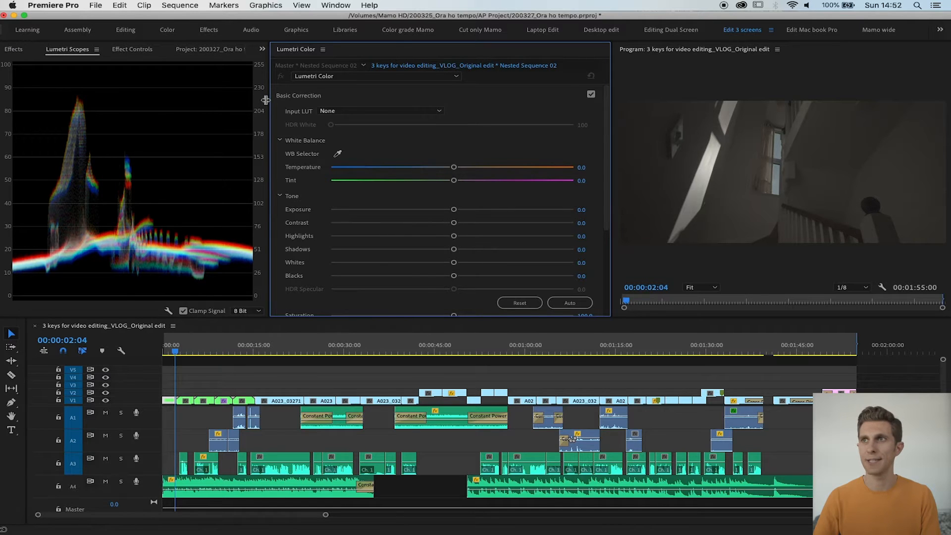
{"action": "left_click_drag", "start_coordinate": [266, 100], "coordinate": [249, 103]}
{"action": "left_click_drag", "start_coordinate": [612, 112], "coordinate": [272, 226]}
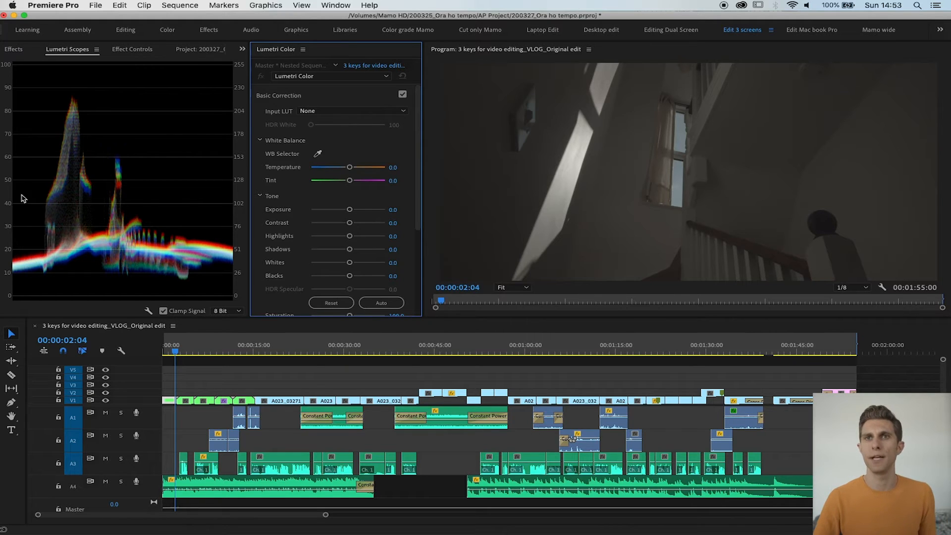
- On the staircase shot at 00:00:01:01, test a strong exposure boost, and settle on exposure 0.2, whites 2.3 and blacks 6.9
{"action": "left_click_drag", "start_coordinate": [179, 346], "coordinate": [169, 346]}
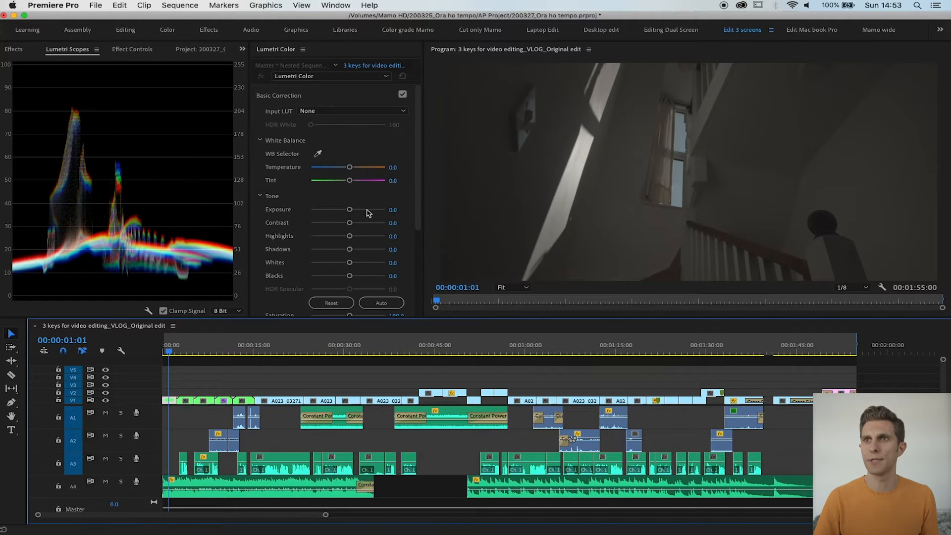
{"action": "left_click", "coordinate": [369, 210]}
{"action": "left_click", "coordinate": [169, 350]}
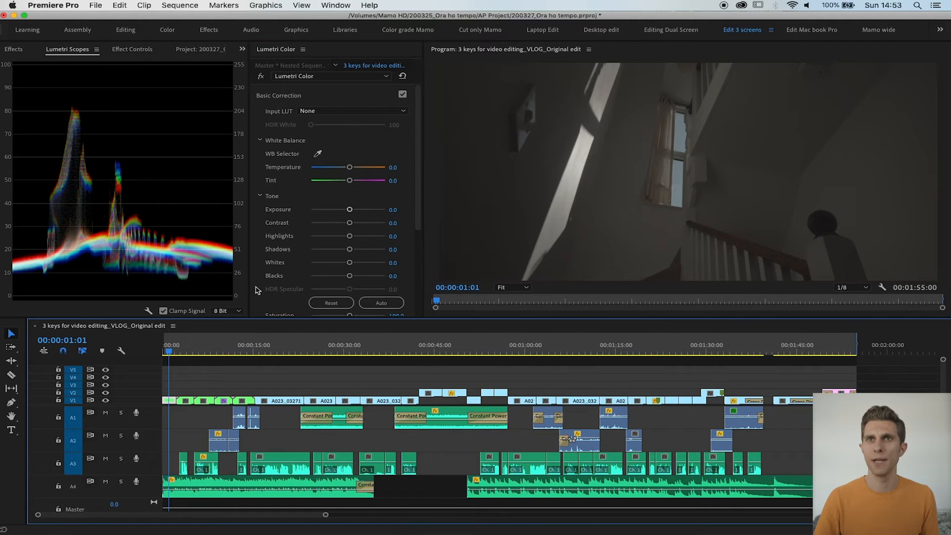
{"action": "left_click", "coordinate": [367, 210]}
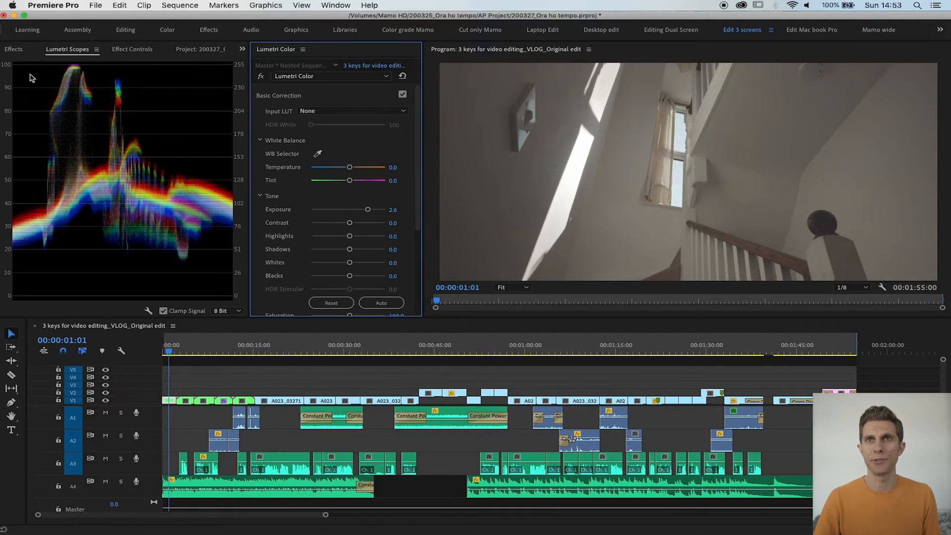
{"action": "left_click", "coordinate": [319, 279]}
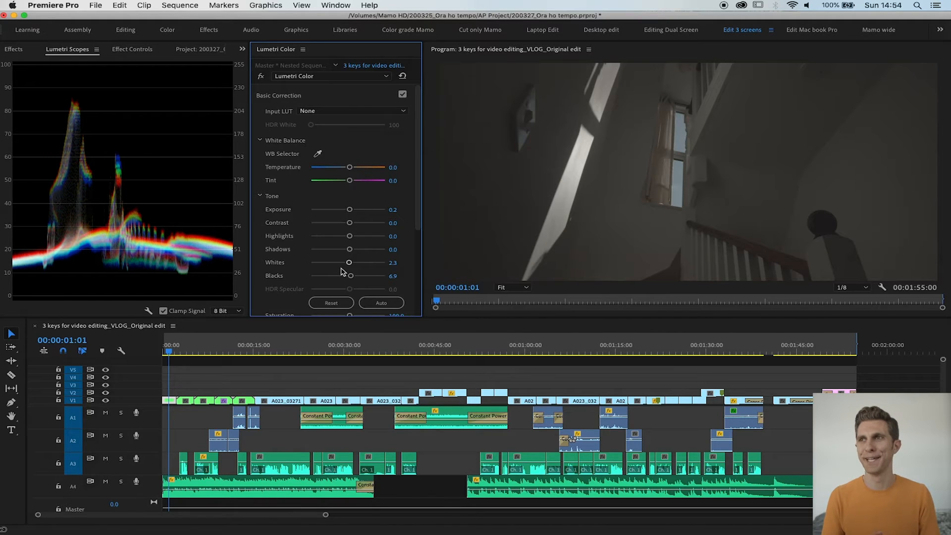
- Correct the balcony shot at 00:00:24:04 with exposure 1.0, contrast 26.7 and temperature 2.3
{"action": "left_click", "coordinate": [186, 350]}
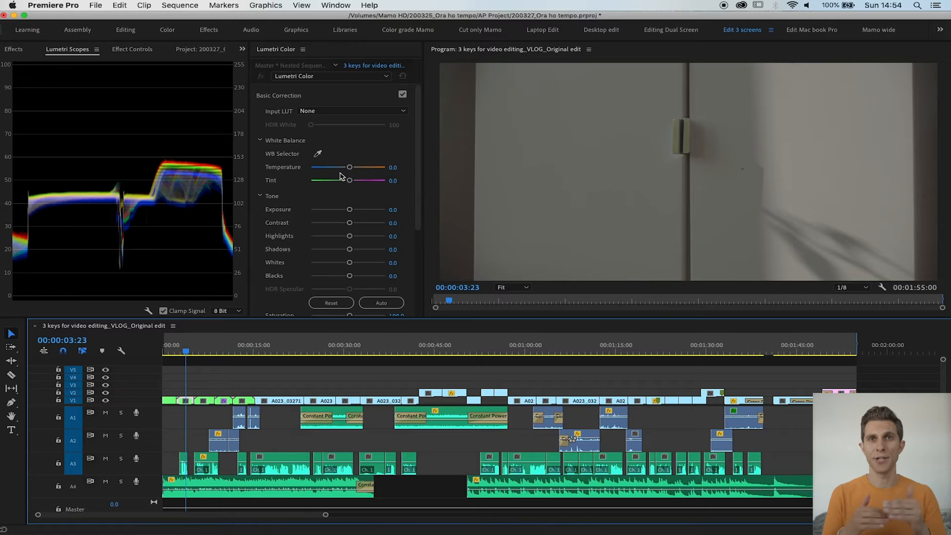
{"action": "left_click", "coordinate": [308, 352]}
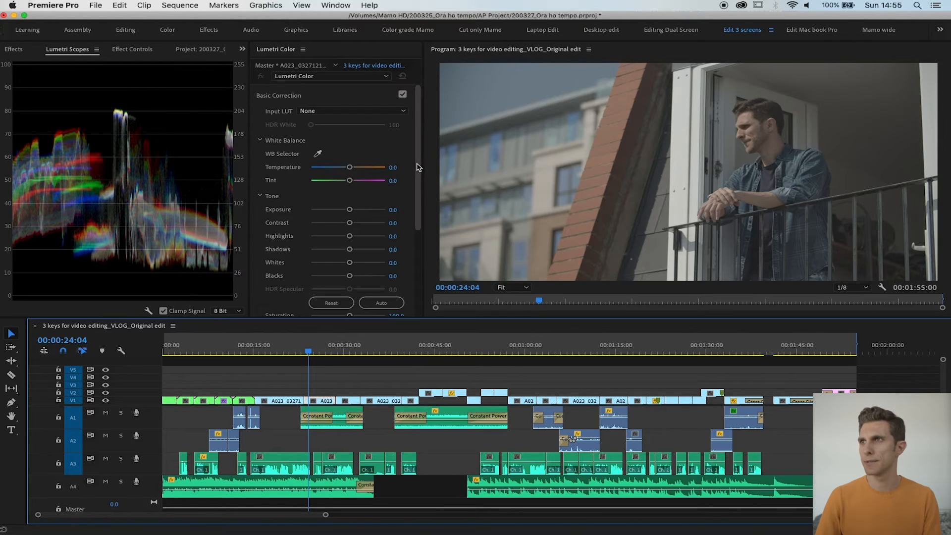
{"action": "left_click_drag", "start_coordinate": [417, 163], "coordinate": [417, 172]}
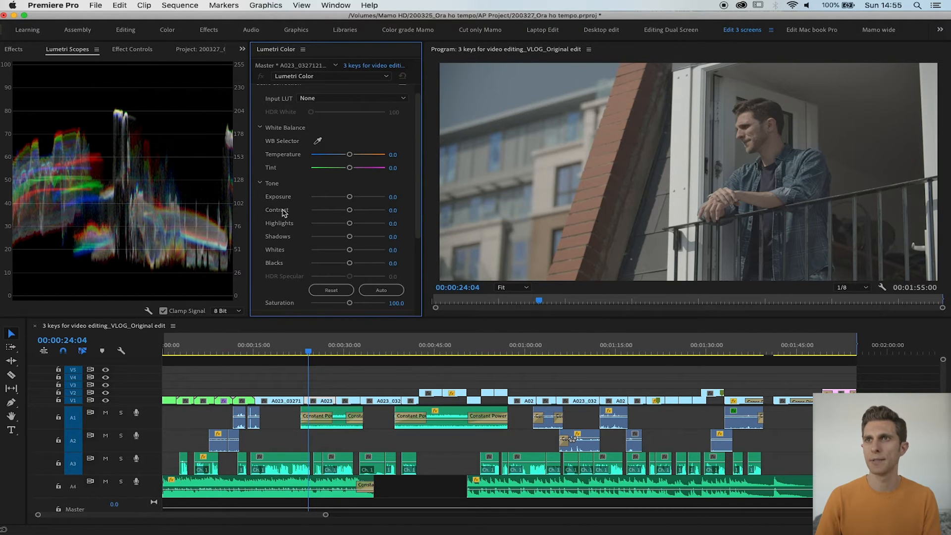
{"action": "left_click_drag", "start_coordinate": [355, 198], "coordinate": [356, 199]}
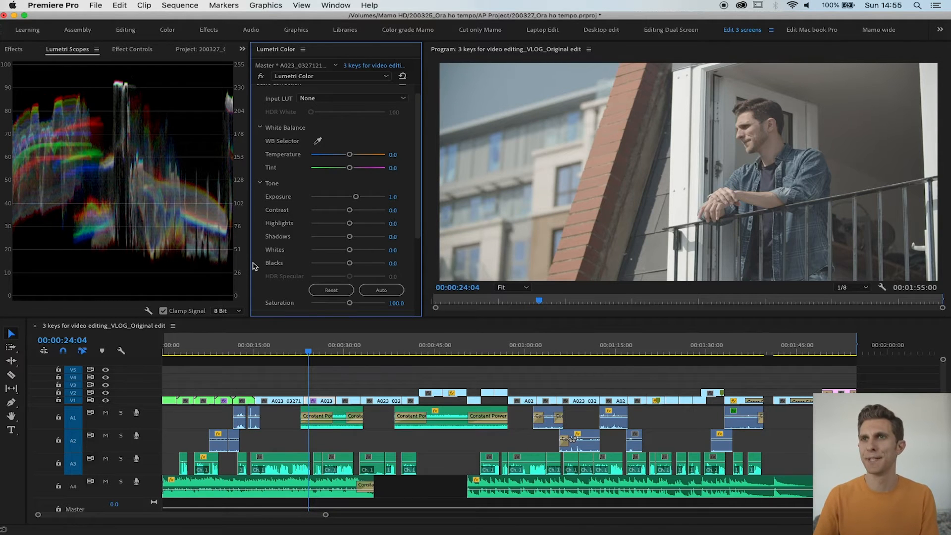
{"action": "left_click_drag", "start_coordinate": [350, 210], "coordinate": [378, 211]}
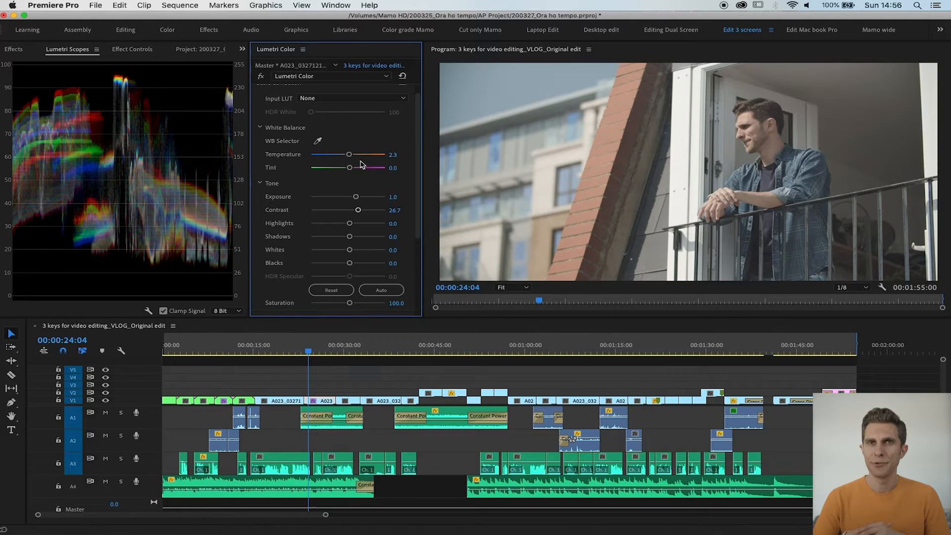
- Expand the Creative section of the balcony shot's color settings and bring its adjustments and tint wheels into view
{"action": "scroll", "coordinate": [418, 134], "scroll_direction": "up", "scroll_amount": 2}
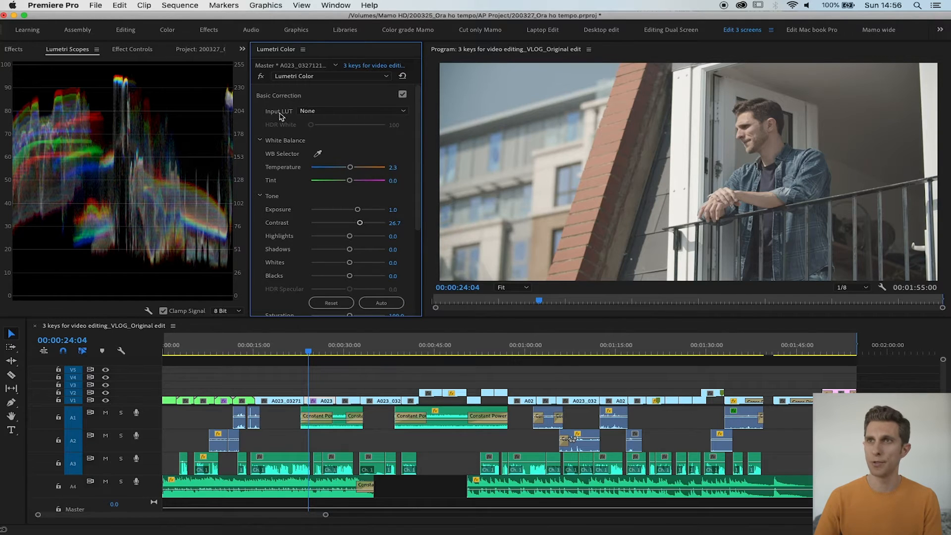
{"action": "left_click_drag", "start_coordinate": [418, 106], "coordinate": [414, 188]}
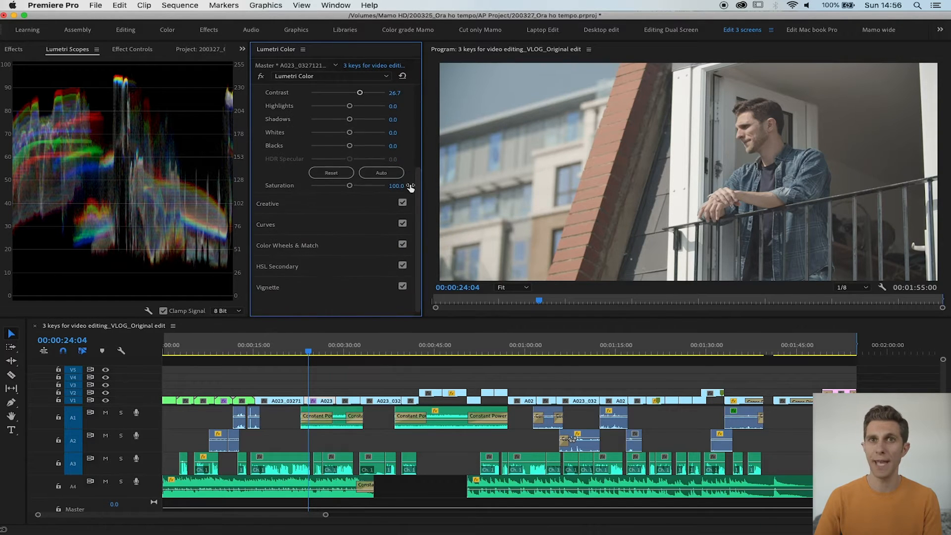
{"action": "left_click", "coordinate": [319, 211]}
{"action": "scroll", "coordinate": [378, 194], "scroll_direction": "down", "scroll_amount": 3}
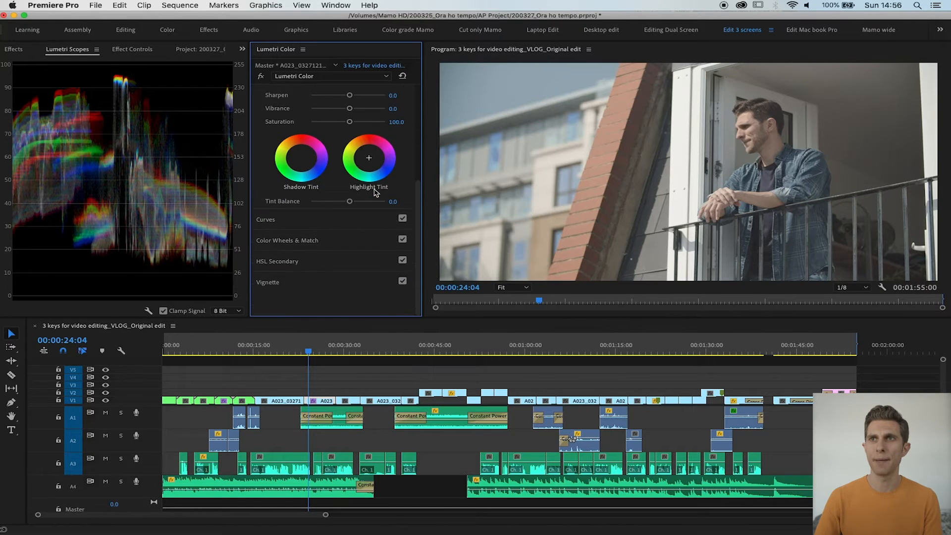
- Try a preset creative look on the balcony shot and return the look to None
{"action": "scroll", "coordinate": [408, 204], "scroll_direction": "up", "scroll_amount": 6}
{"action": "left_click", "coordinate": [405, 103]}
{"action": "left_click", "coordinate": [341, 107]}
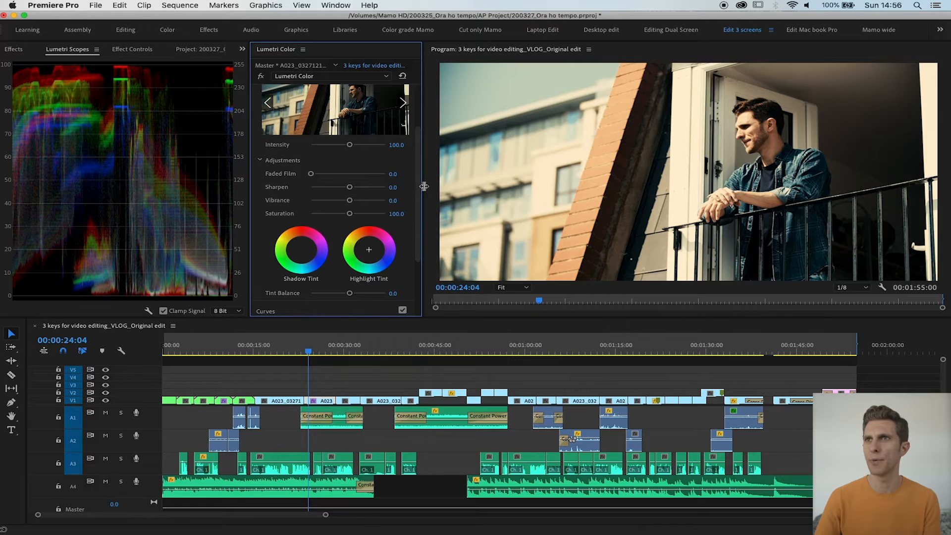
{"action": "left_click", "coordinate": [270, 104]}
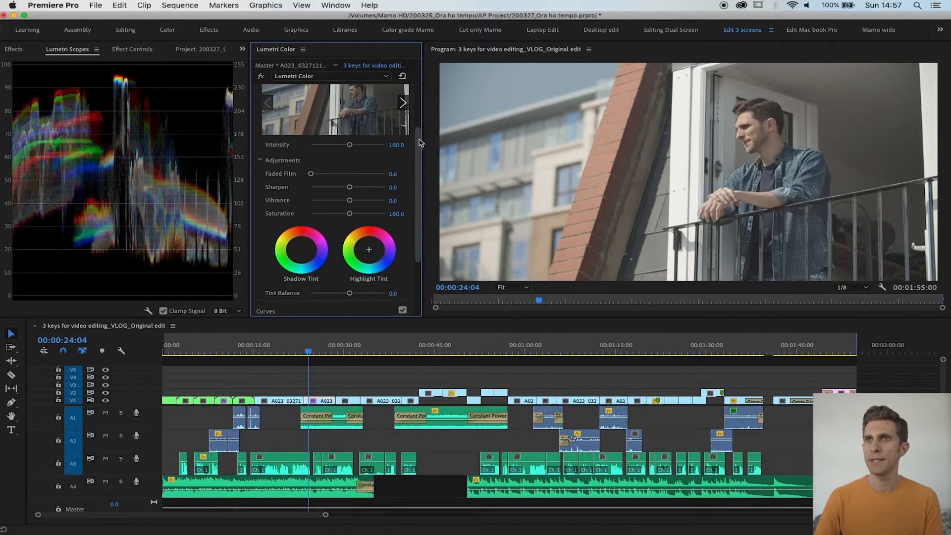
- Set the balcony shot's Faded Film to 71.0 and Sharpen to 5.3
{"action": "scroll", "coordinate": [333, 171], "scroll_direction": "down", "scroll_amount": 1}
{"action": "left_click_drag", "start_coordinate": [311, 166], "coordinate": [363, 167]}
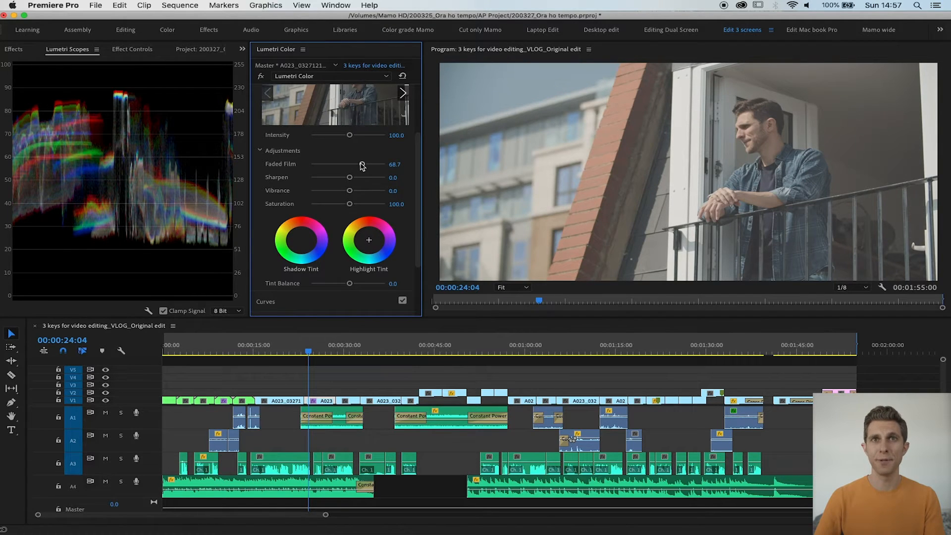
{"action": "mouse_move", "coordinate": [362, 167]}
{"action": "left_mouse_down"}
{"action": "mouse_move", "coordinate": [378, 169]}
{"action": "mouse_move", "coordinate": [318, 172]}
{"action": "mouse_move", "coordinate": [385, 173]}
{"action": "mouse_move", "coordinate": [366, 179]}
{"action": "left_mouse_up"}
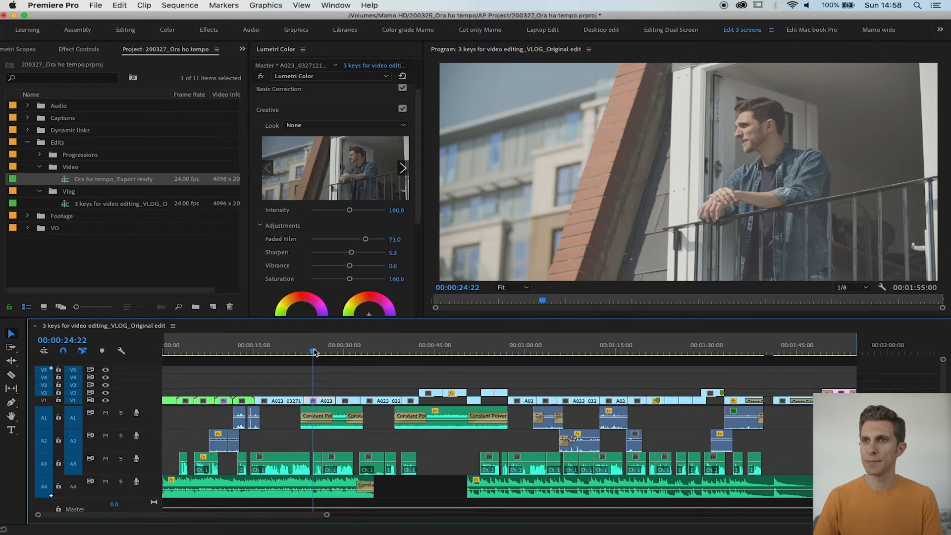
- Open a Reference Monitor beside the Program monitor and park it on the balcony shot at 00:00:27:05
{"action": "left_click_drag", "start_coordinate": [314, 352], "coordinate": [322, 352]}
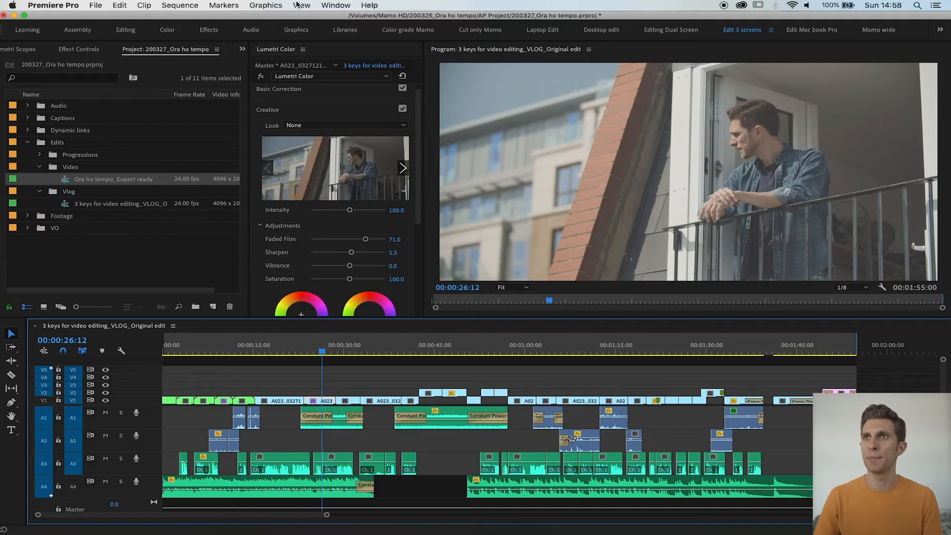
{"action": "left_click", "coordinate": [337, 6]}
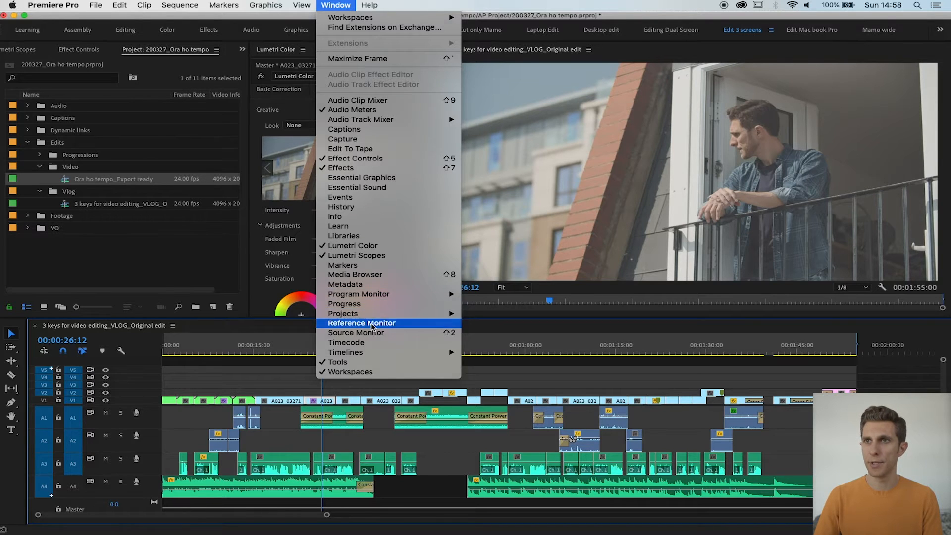
{"action": "left_click", "coordinate": [373, 325]}
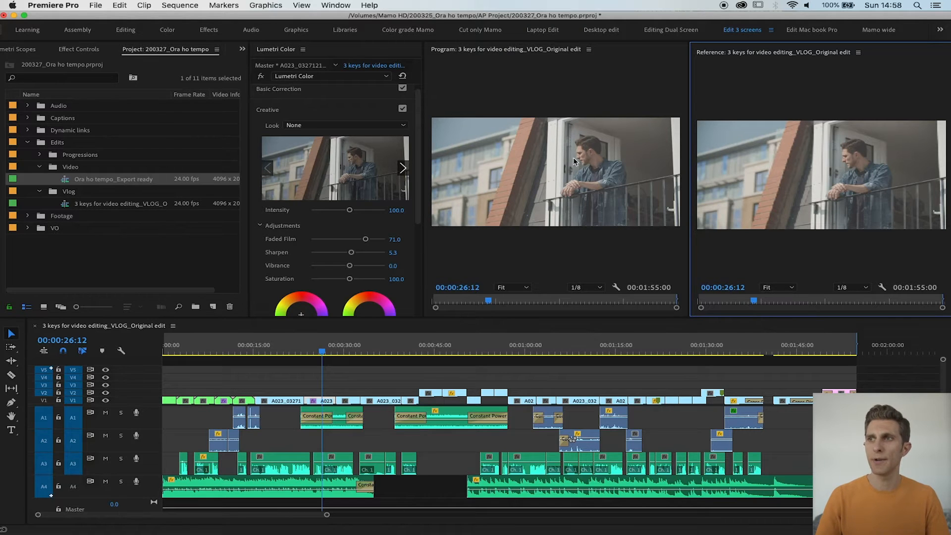
{"action": "left_click_drag", "start_coordinate": [724, 303], "coordinate": [757, 300]}
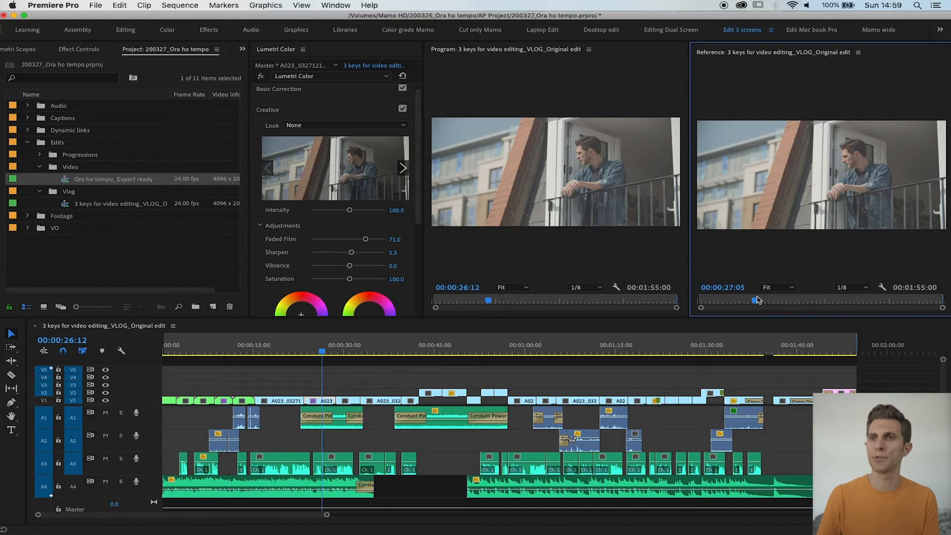
- Position the playhead on the close-up at 00:00:37:00 for comparison with the reference frame, and widen the Lumetri Color panel
{"action": "left_click_drag", "start_coordinate": [332, 352], "coordinate": [377, 351]}
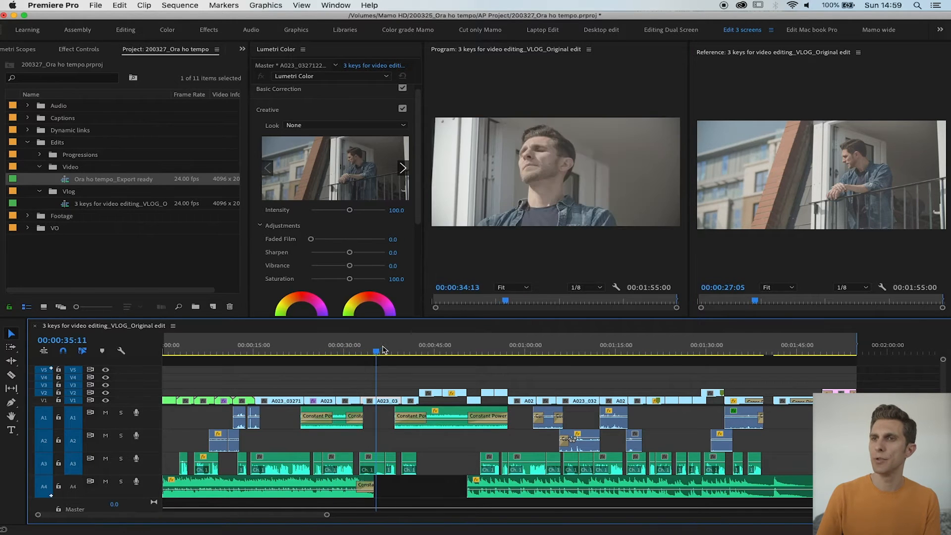
{"action": "left_click", "coordinate": [409, 349]}
{"action": "left_click", "coordinate": [391, 350]}
{"action": "left_click_drag", "start_coordinate": [393, 350], "coordinate": [386, 351]}
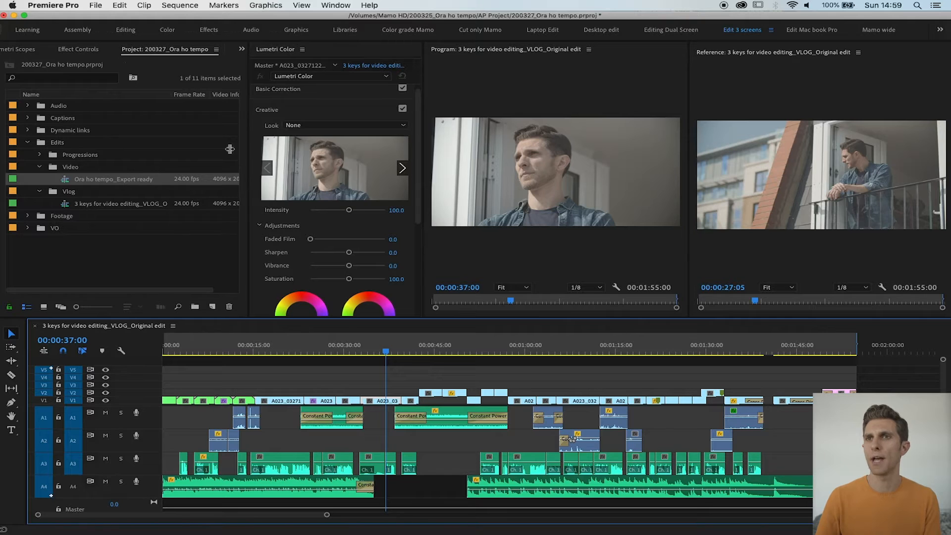
{"action": "left_click_drag", "start_coordinate": [229, 150], "coordinate": [207, 149]}
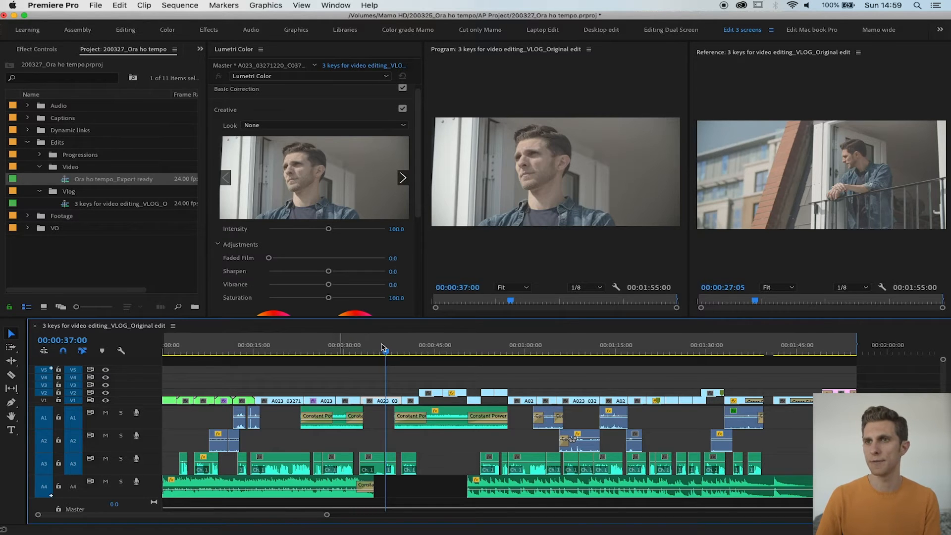
- Copy the balcony clip's attributes at 00:00:26:01 and paste only its Lumetri Color effect, without Motion, onto the close-up clip at 00:00:36:19
{"action": "left_click", "coordinate": [350, 354]}
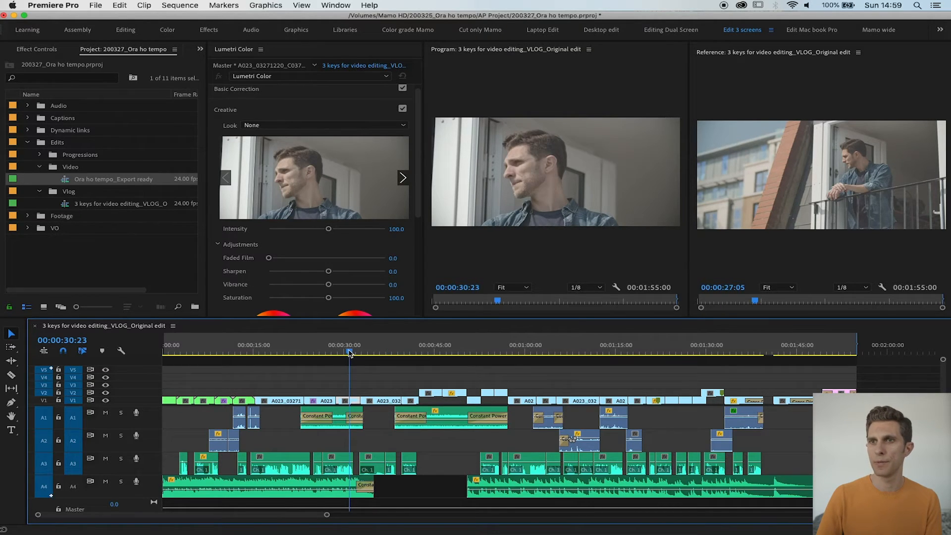
{"action": "left_click", "coordinate": [319, 352]}
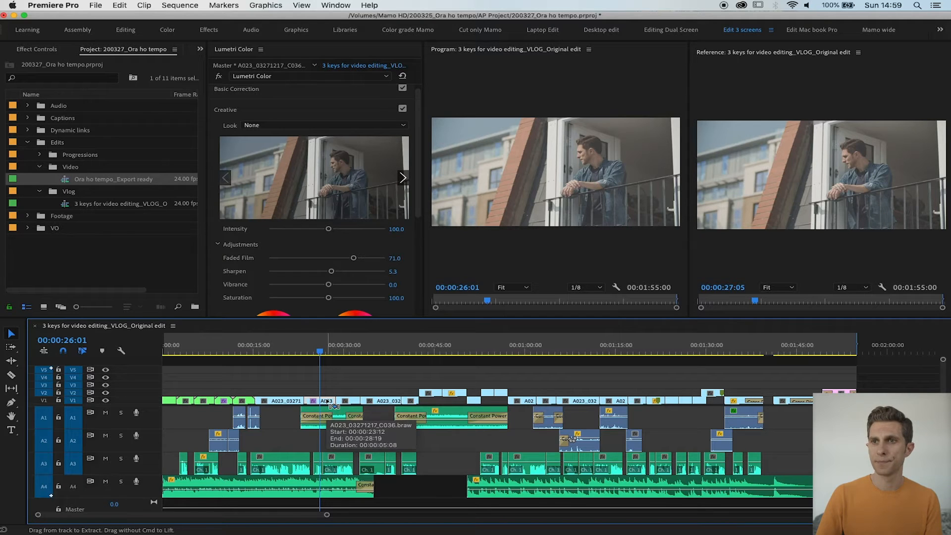
{"action": "left_click", "coordinate": [372, 350]}
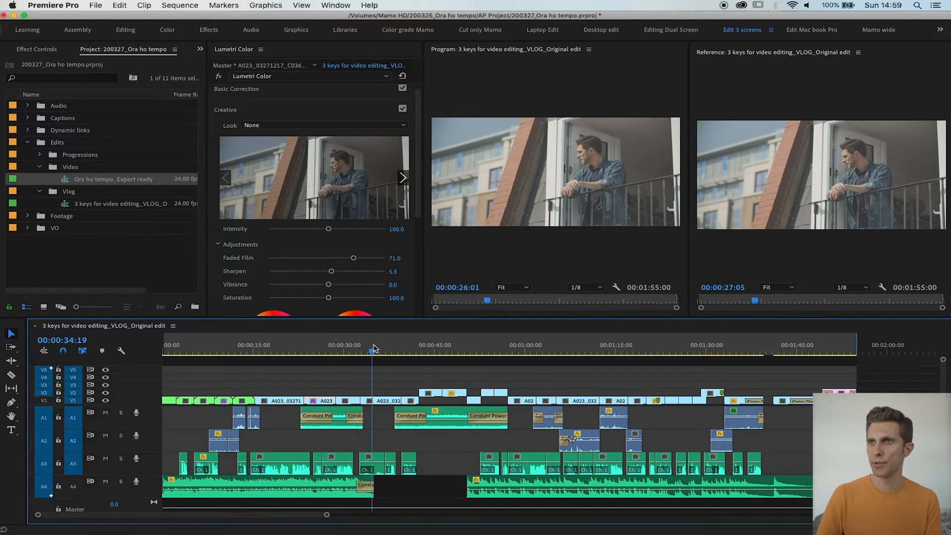
{"action": "left_click", "coordinate": [384, 350]}
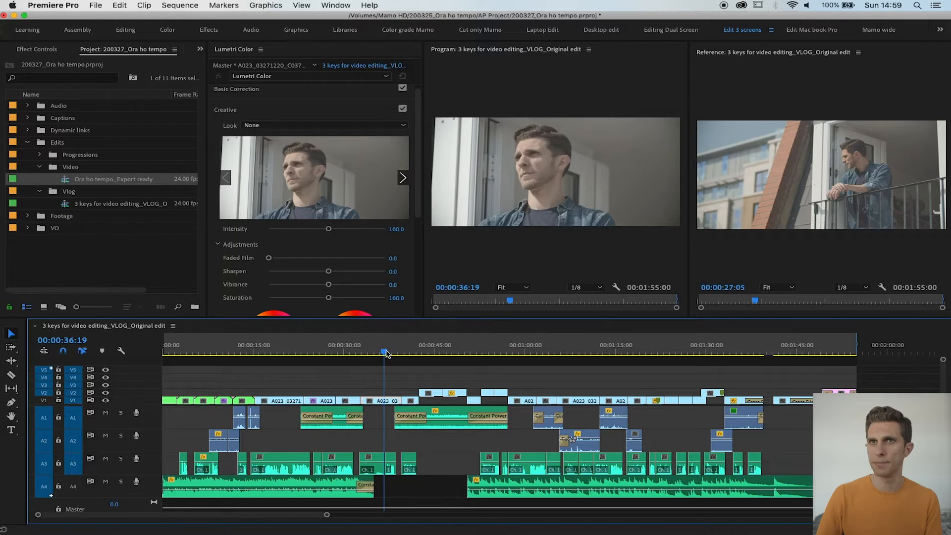
{"action": "right_click", "coordinate": [391, 402]}
{"action": "left_click", "coordinate": [433, 118]}
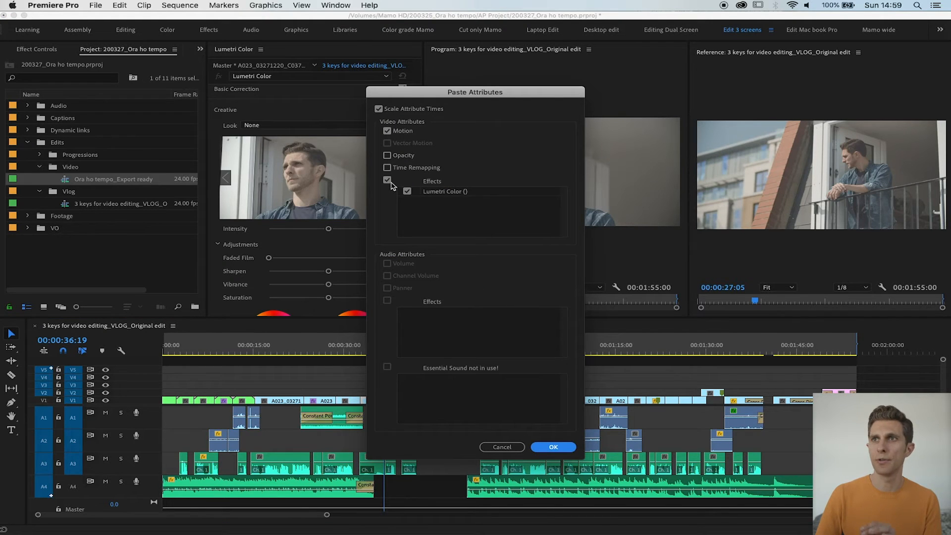
{"action": "left_click", "coordinate": [387, 131]}
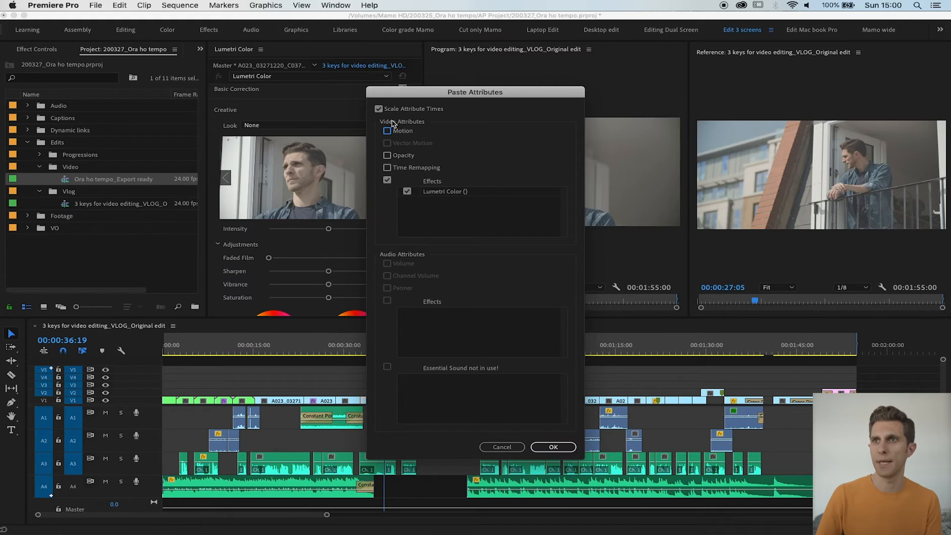
{"action": "left_click", "coordinate": [553, 448]}
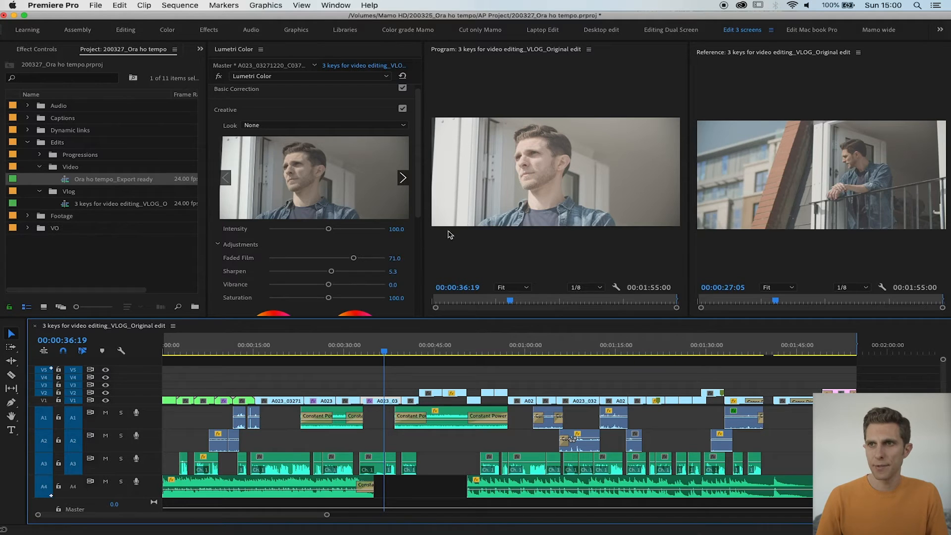
- Lower the close-up clip's exposure to -0.3 in Basic Correction to match the reference balcony shot
{"action": "left_click", "coordinate": [306, 92]}
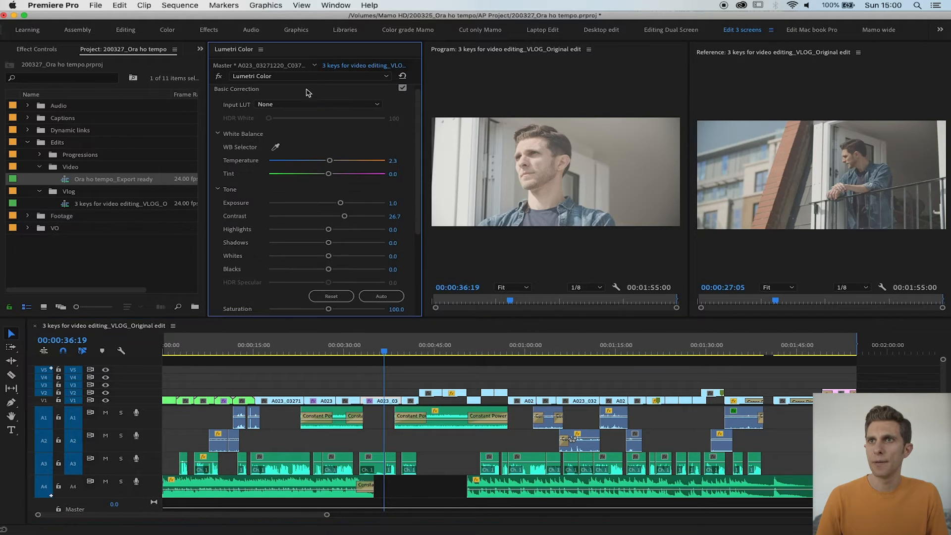
{"action": "left_click_drag", "start_coordinate": [337, 204], "coordinate": [334, 205]}
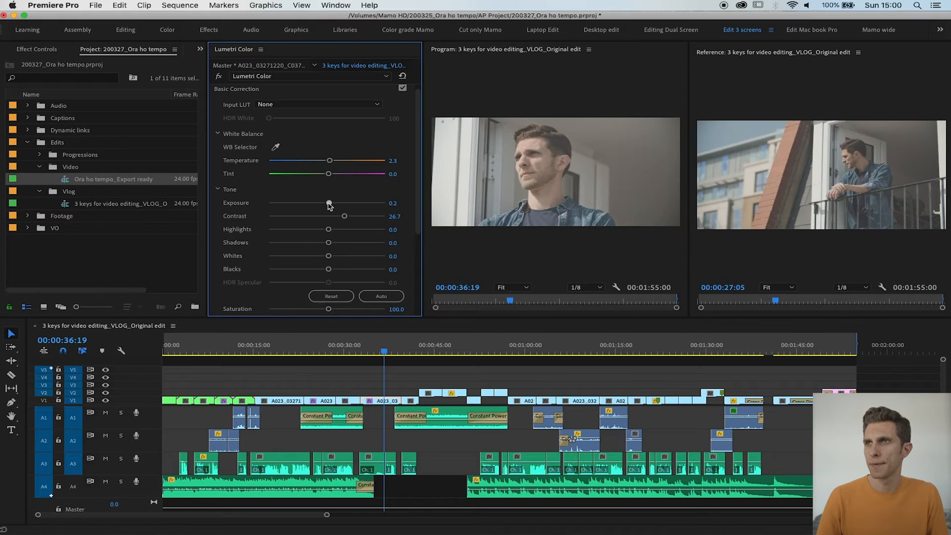
{"action": "left_click_drag", "start_coordinate": [327, 204], "coordinate": [317, 208]}
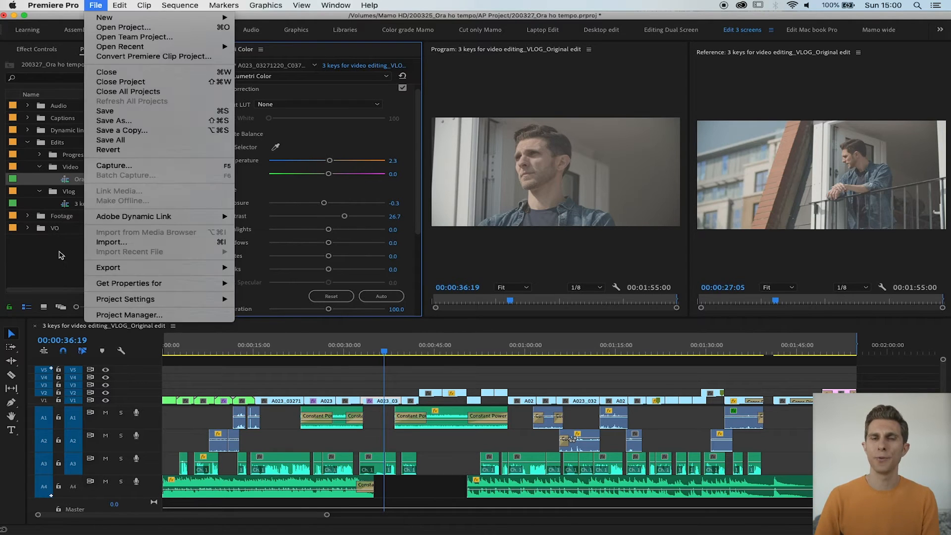
- Create a new adjustment layer in the project at 4096 x 2000, 24.00 fps, with square pixels
{"action": "left_click", "coordinate": [60, 251]}
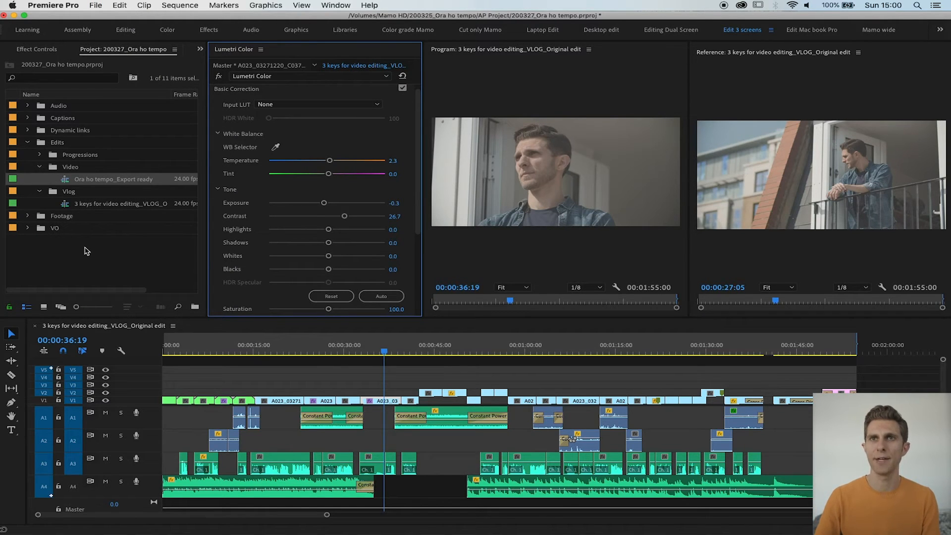
{"action": "left_click", "coordinate": [85, 251]}
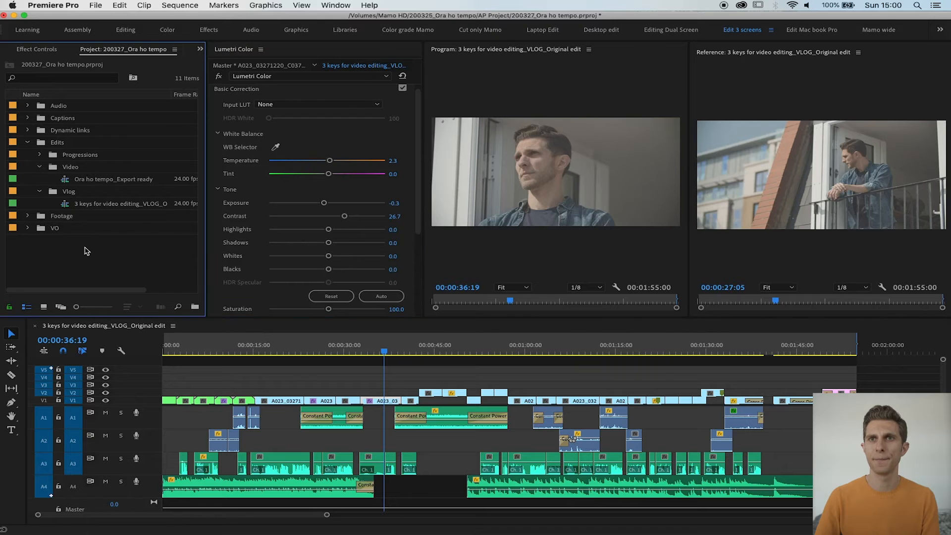
{"action": "left_click", "coordinate": [99, 6]}
{"action": "mouse_move", "coordinate": [121, 19]}
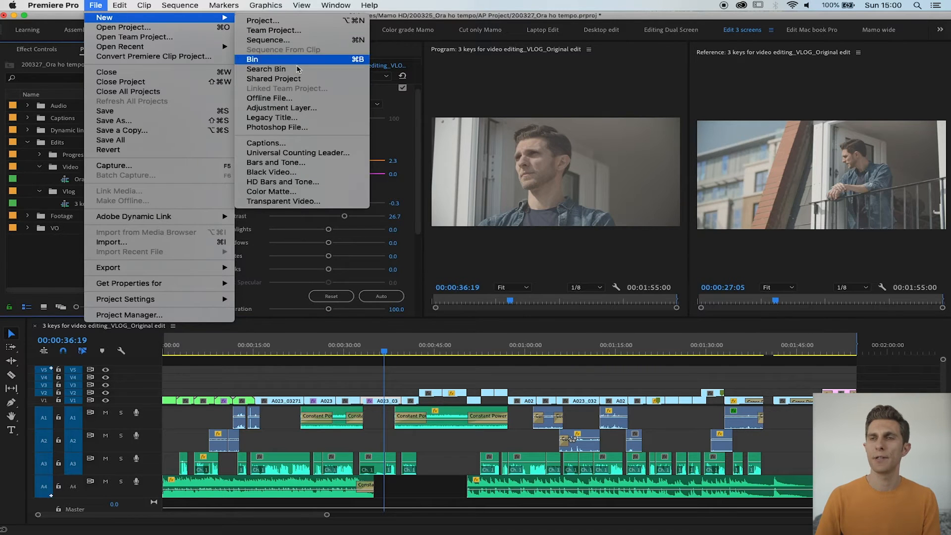
{"action": "left_click", "coordinate": [281, 108]}
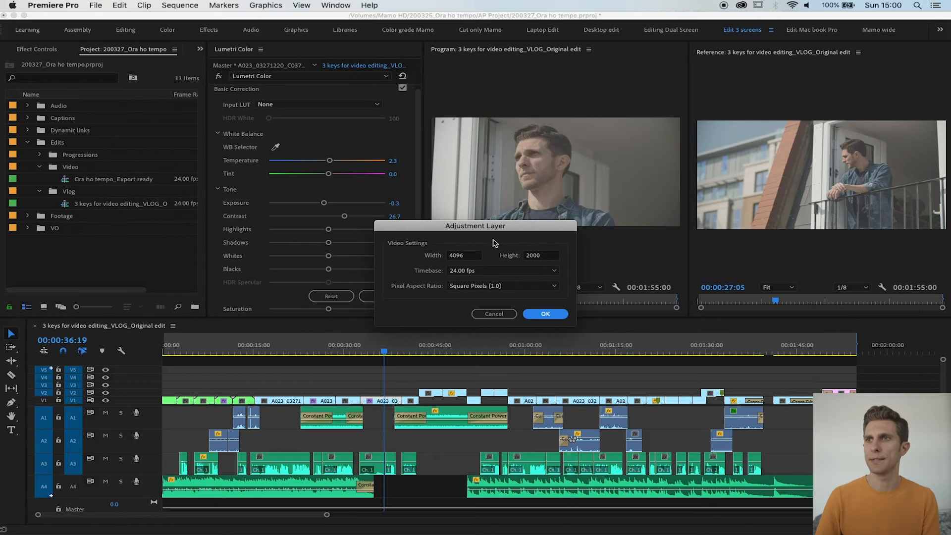
{"action": "left_click", "coordinate": [546, 314]}
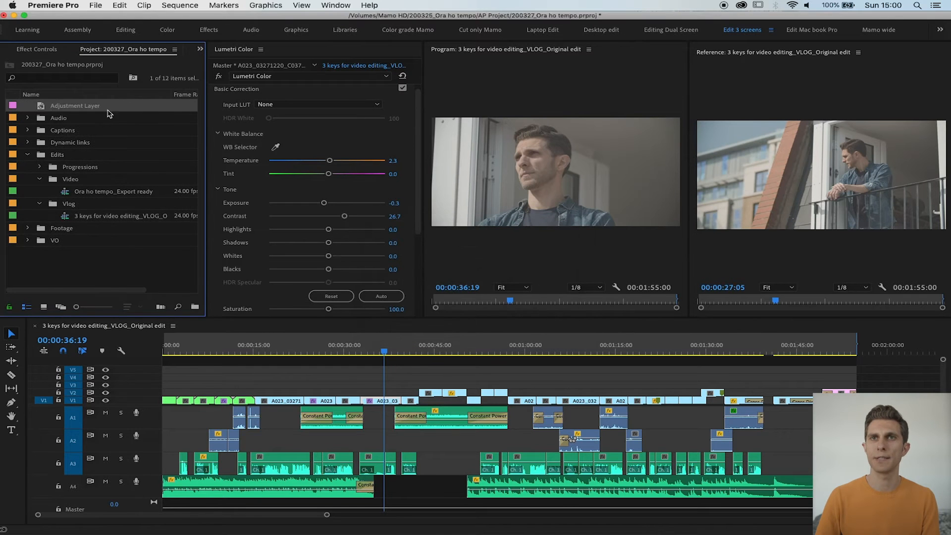
- Create a new bin named Effects at the top level of the project
{"action": "right_click", "coordinate": [75, 272]}
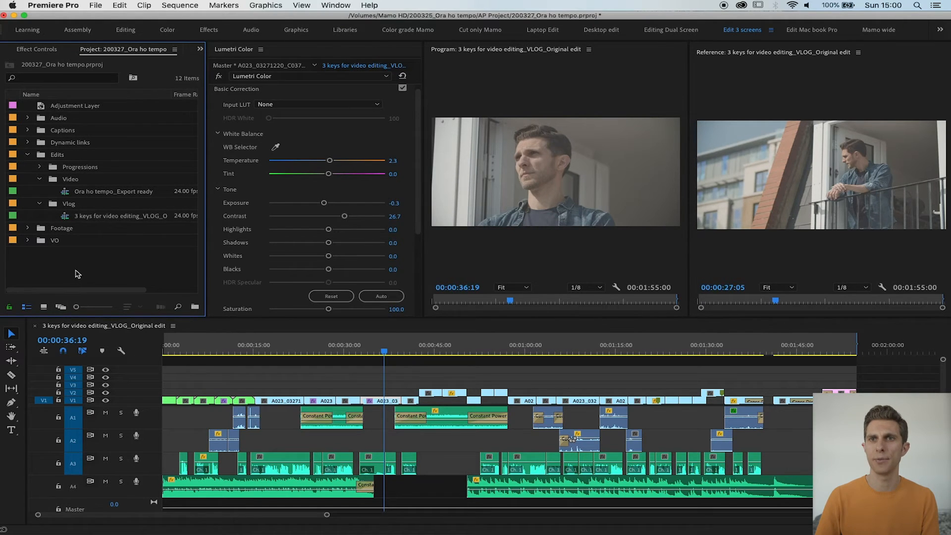
{"action": "left_click", "coordinate": [125, 297]}
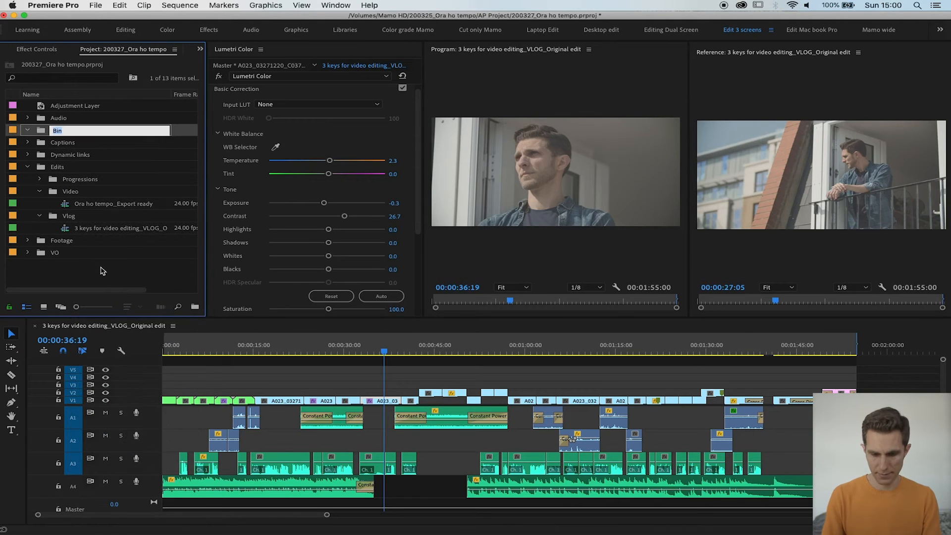
{"action": "type", "text": "Effects"}
{"action": "key", "text": "Tab"}
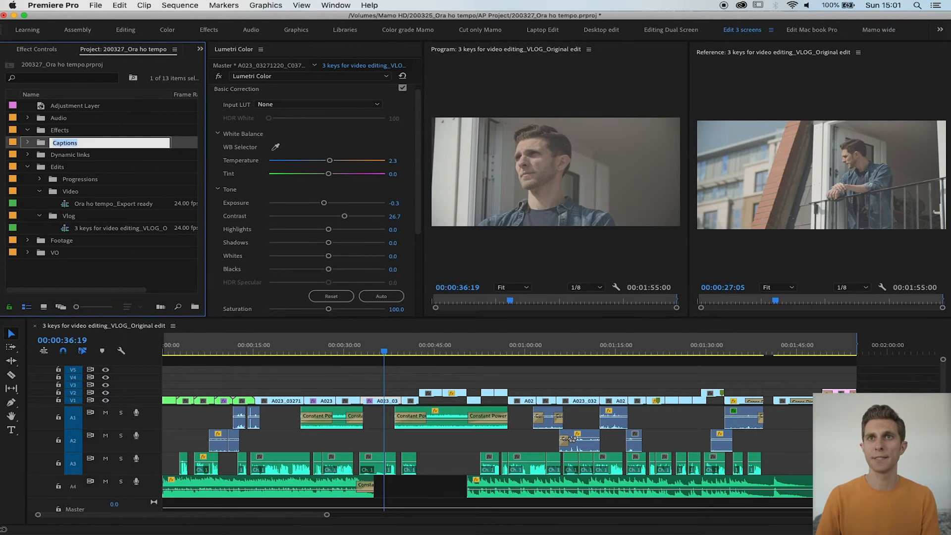
- File the adjustment layer in the Effects bin and place it on V4 over the whole sequence, parking the playhead at 00:00:35:11
{"action": "left_click_drag", "start_coordinate": [65, 113], "coordinate": [55, 132]}
{"action": "left_click_drag", "start_coordinate": [372, 345], "coordinate": [860, 382]}
{"action": "left_click", "coordinate": [376, 352]}
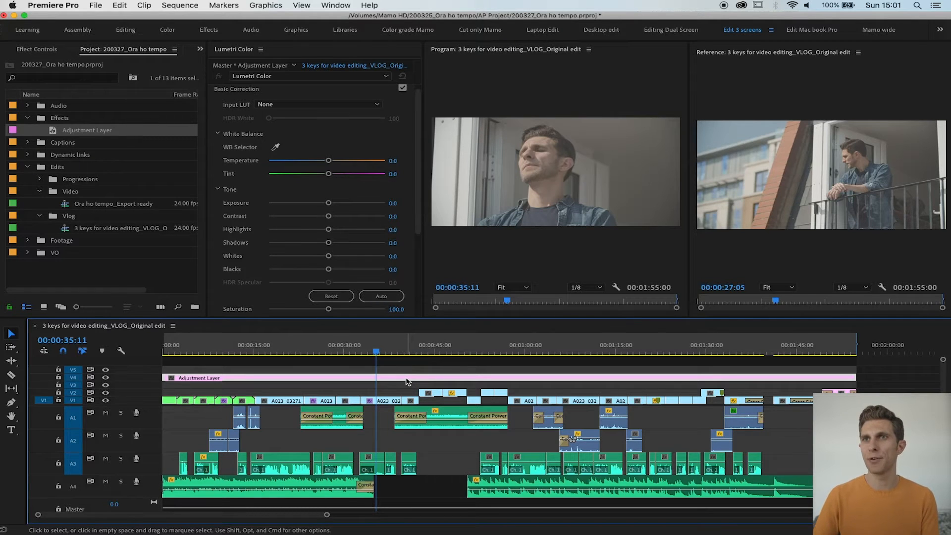
- Browse the Lumetri Creative looks and apply SL BLUE STEEL to the adjustment layer
{"action": "scroll", "coordinate": [243, 127], "scroll_direction": "down", "scroll_amount": 5}
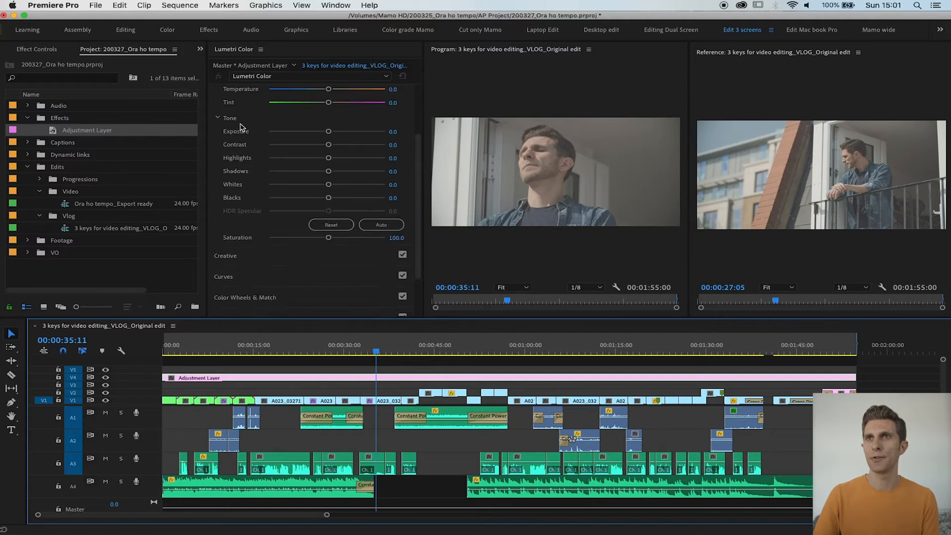
{"action": "left_click", "coordinate": [280, 233]}
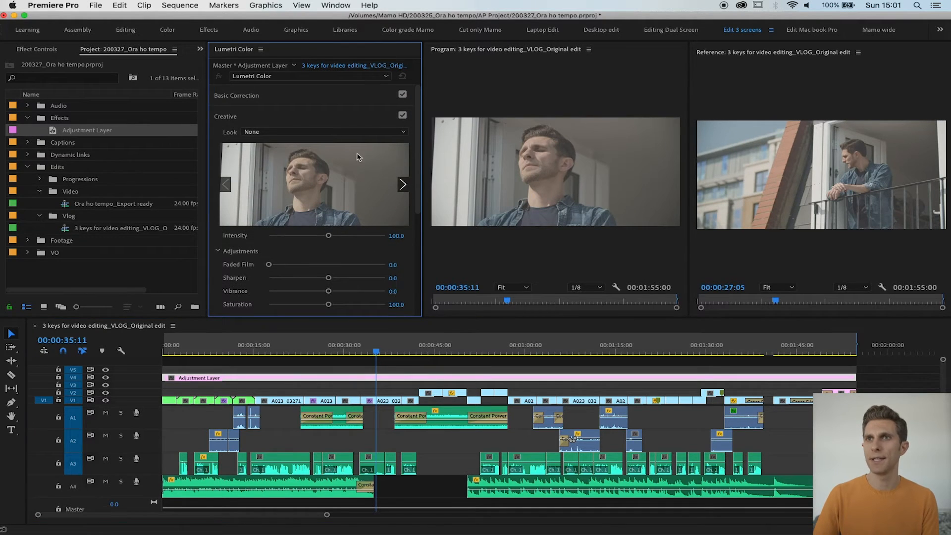
{"action": "left_click", "coordinate": [324, 133]}
{"action": "scroll", "coordinate": [335, 245], "scroll_direction": "down", "scroll_amount": 5}
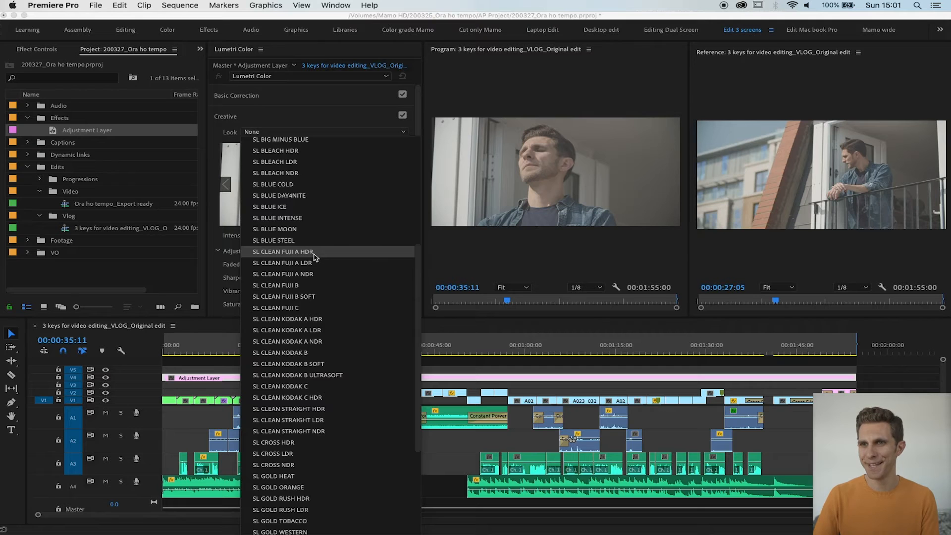
{"action": "scroll", "coordinate": [314, 256], "scroll_direction": "down", "scroll_amount": 3}
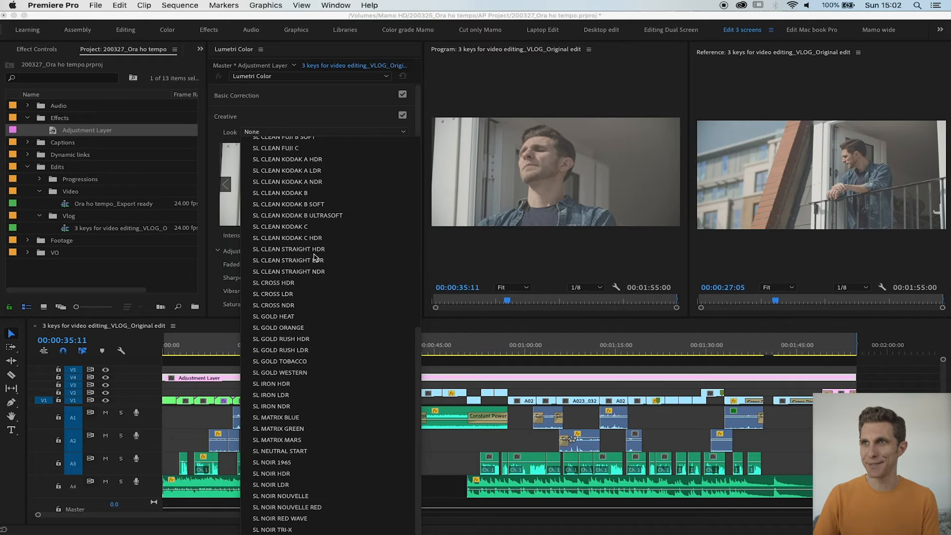
{"action": "scroll", "coordinate": [364, 290], "scroll_direction": "up", "scroll_amount": 10}
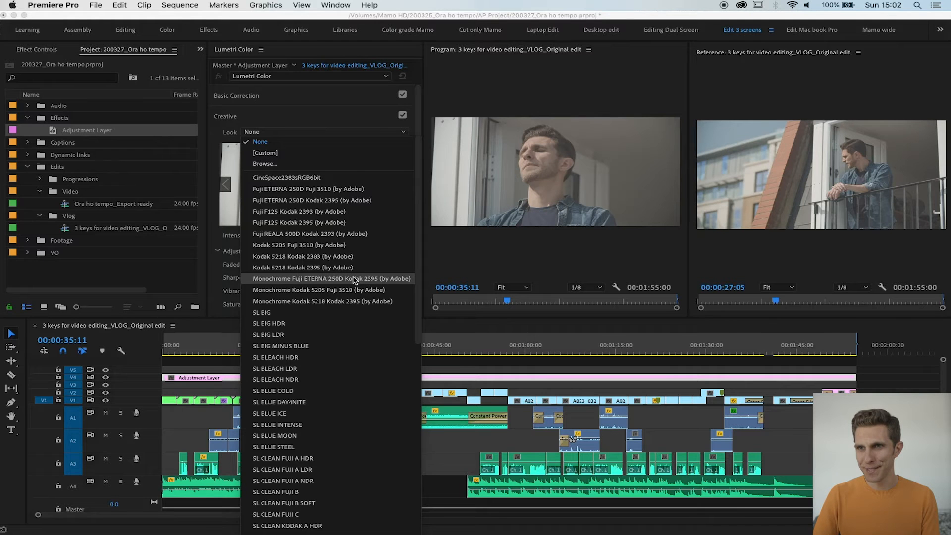
{"action": "left_click", "coordinate": [297, 447]}
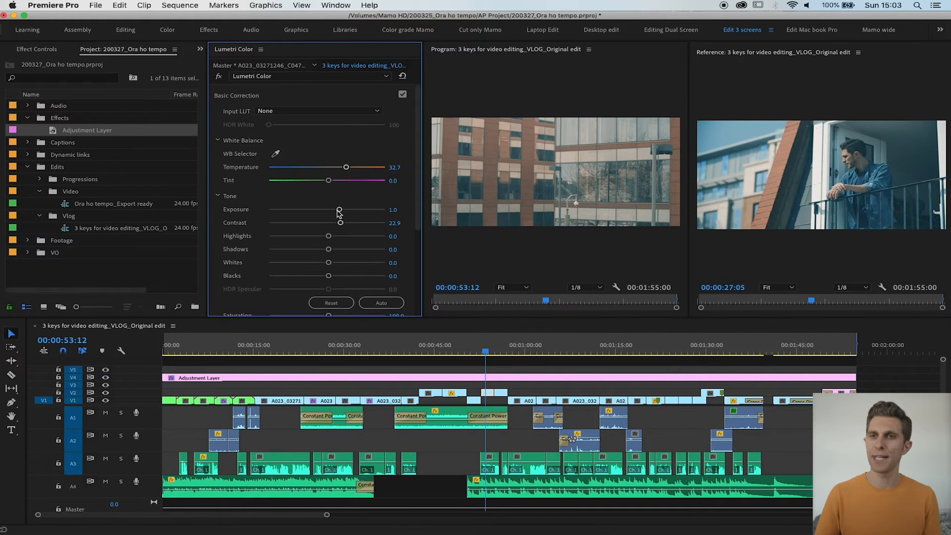
- Add a Lumetri vignette to the adjustment layer with amount -2.3, roundness 39.5 and feather 70.2
{"action": "left_click", "coordinate": [425, 378]}
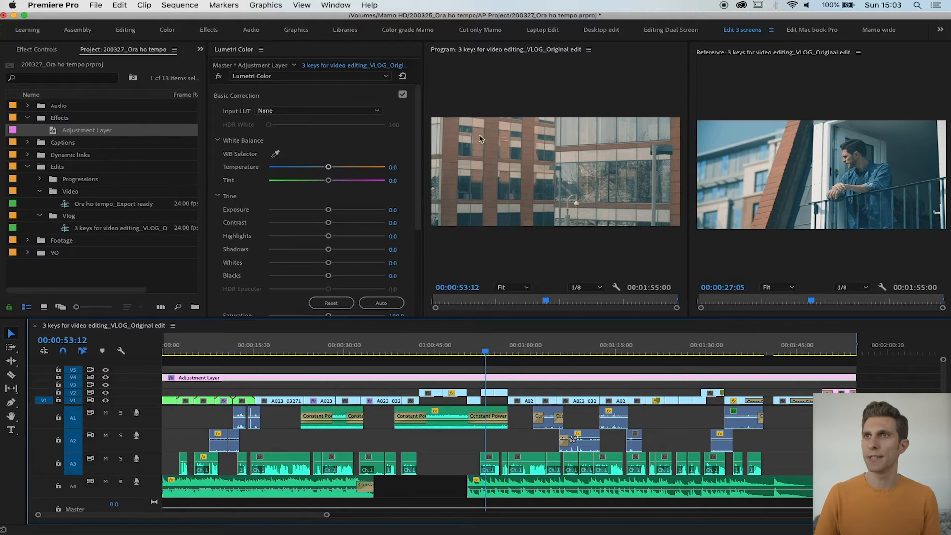
{"action": "left_click_drag", "start_coordinate": [420, 116], "coordinate": [426, 259]}
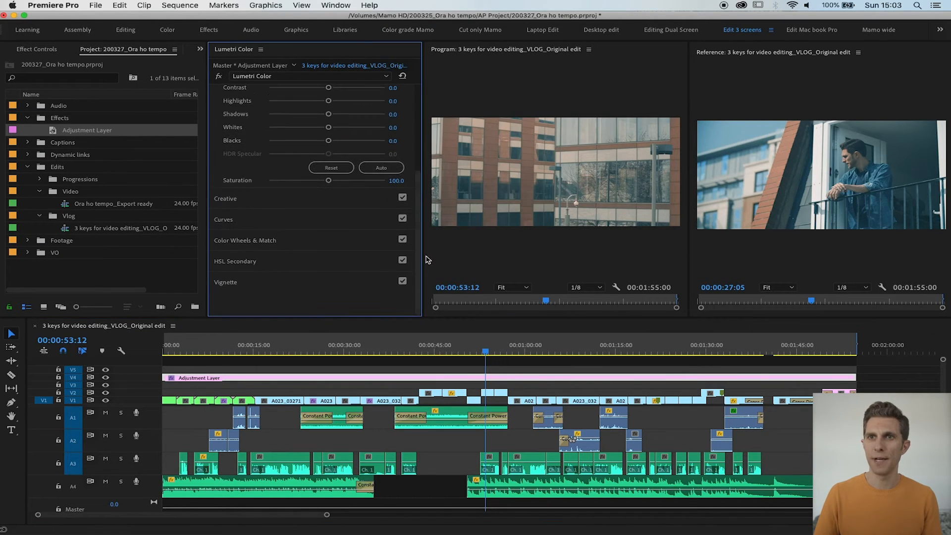
{"action": "left_click", "coordinate": [267, 284]}
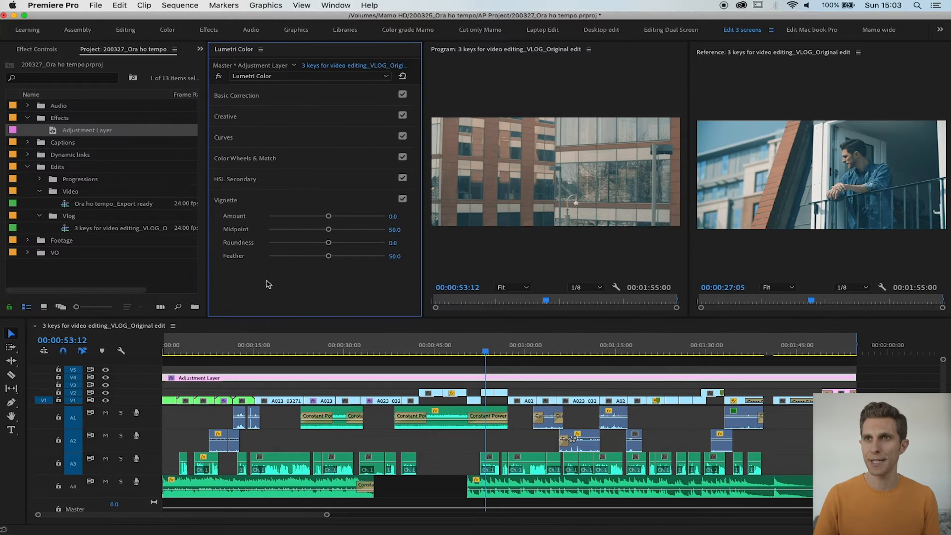
{"action": "left_click", "coordinate": [299, 216]}
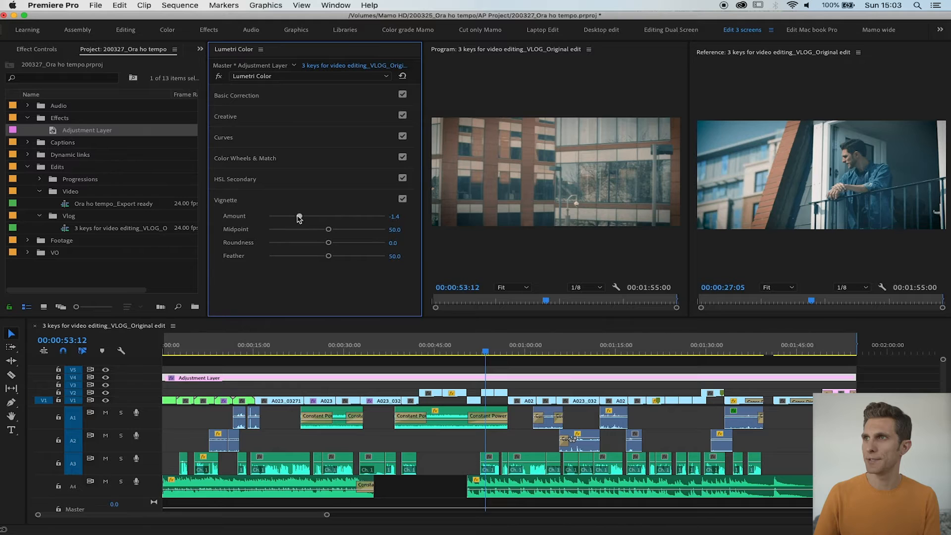
{"action": "left_click_drag", "start_coordinate": [296, 218], "coordinate": [294, 218]}
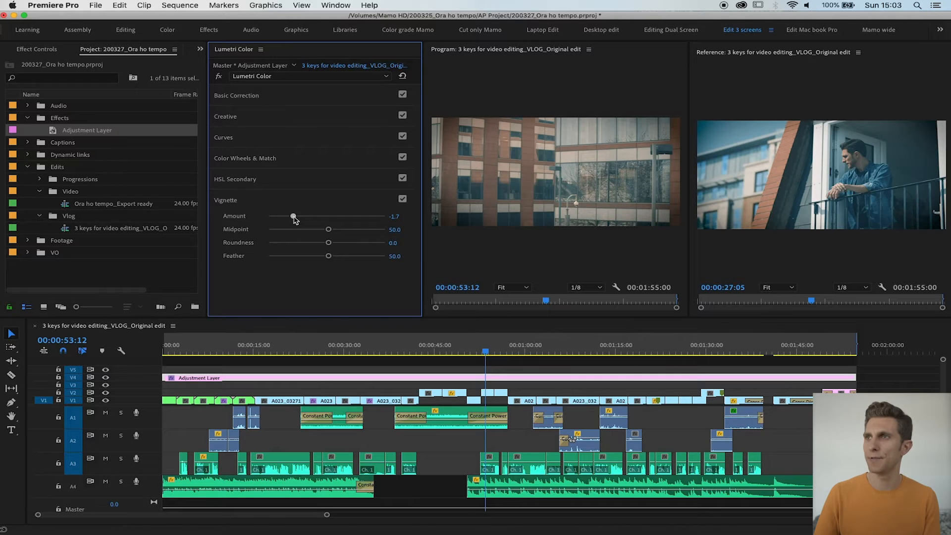
{"action": "left_click", "coordinate": [350, 256]}
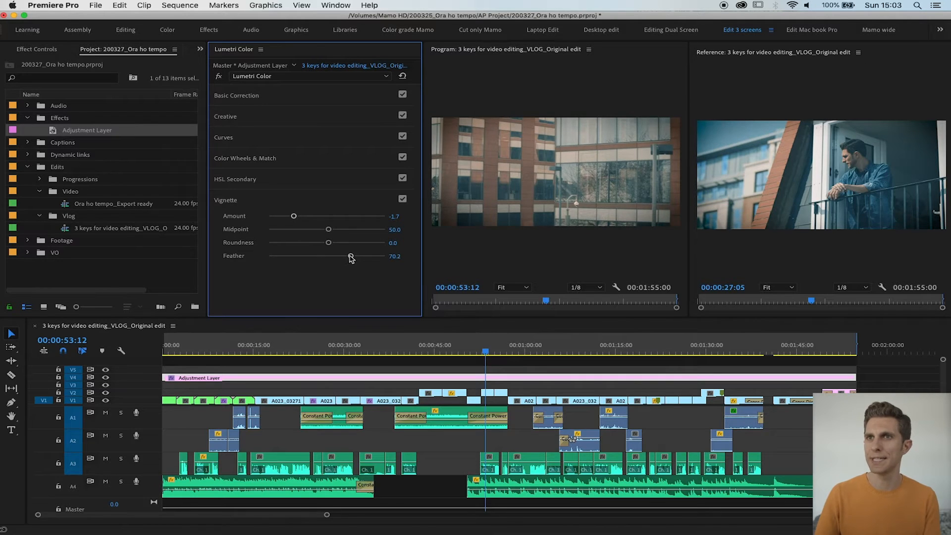
{"action": "left_click_drag", "start_coordinate": [293, 216], "coordinate": [282, 217]}
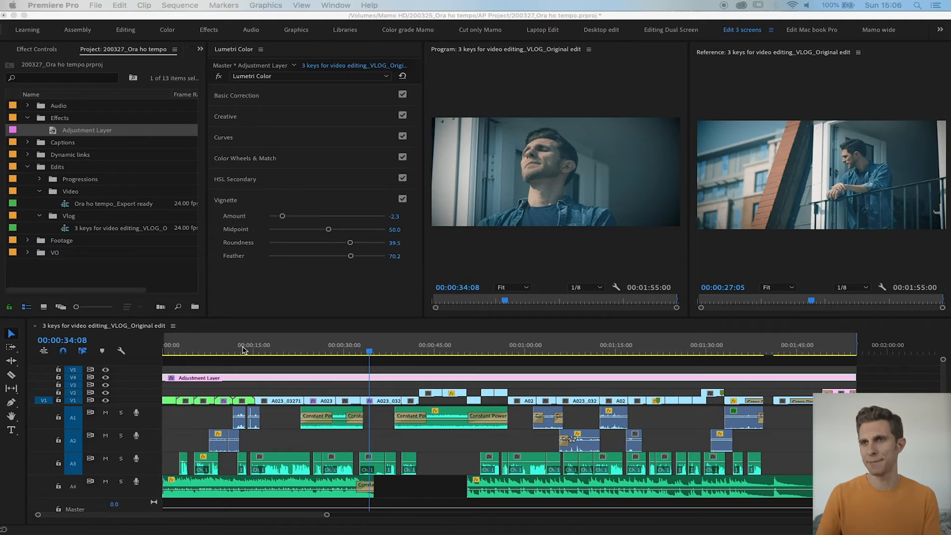
- Unmute the system sound and play the door-handle shot from 00:00:12:09
{"action": "left_click", "coordinate": [234, 350]}
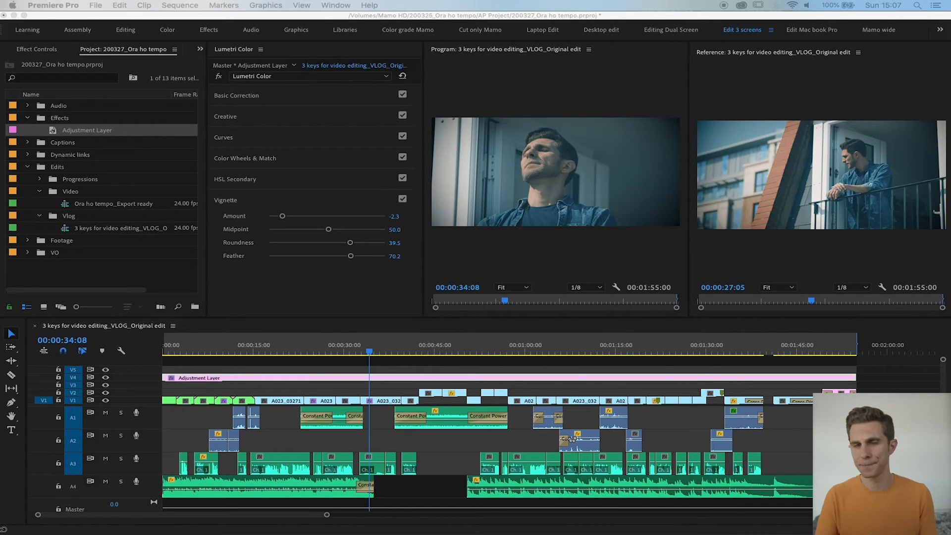
{"action": "left_click", "coordinate": [242, 351]}
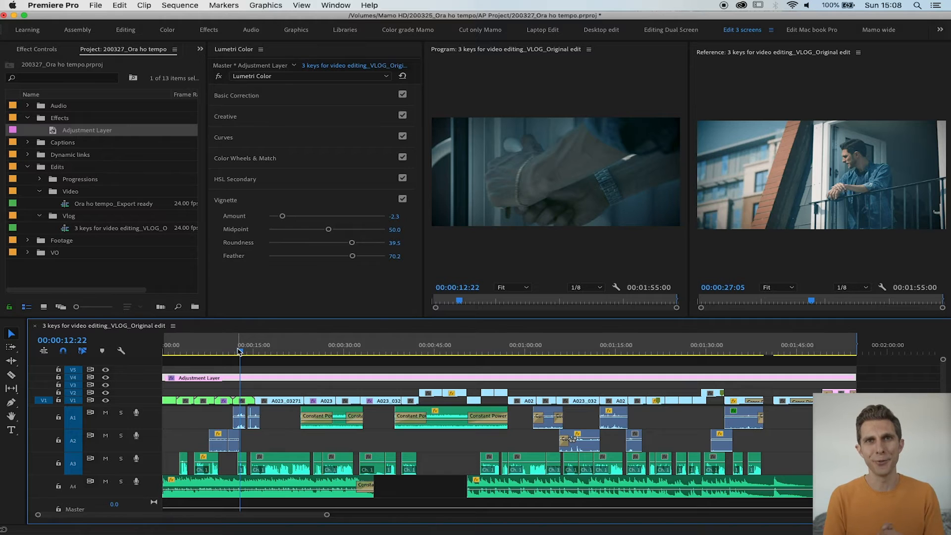
{"action": "left_click", "coordinate": [238, 351]}
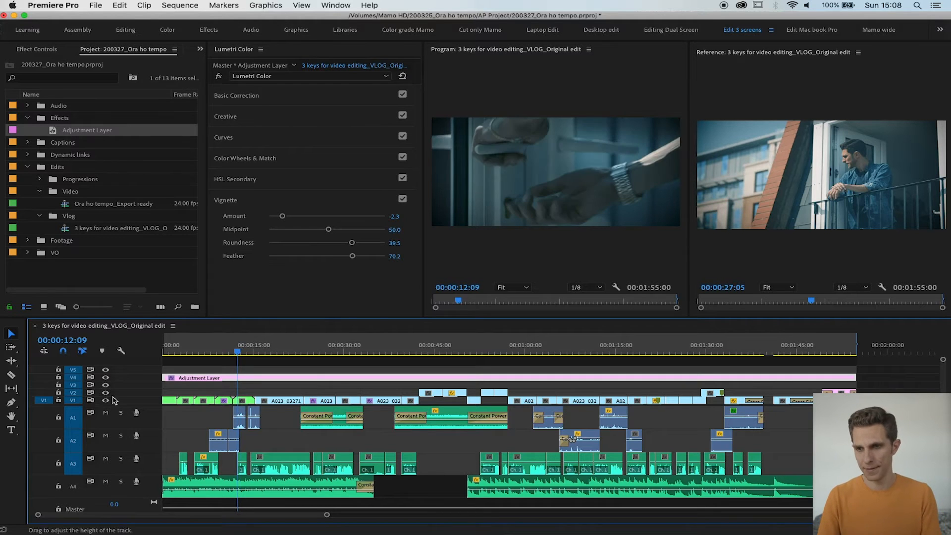
{"action": "key", "text": "XF86AudioMute"}
{"action": "key", "text": "space"}
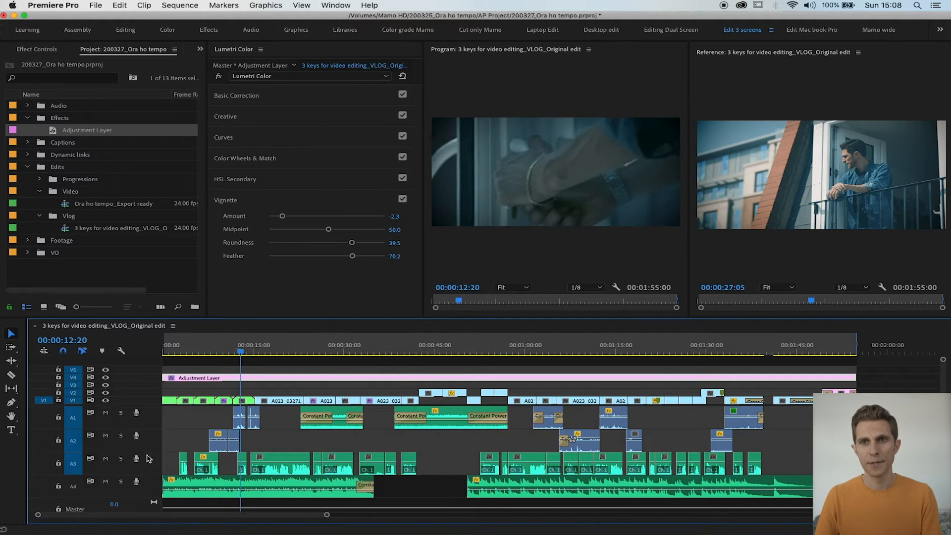
- Solo audio track A1 and listen to it alone from 00:00:11:08 through the door-opening shots
{"action": "left_click", "coordinate": [121, 413]}
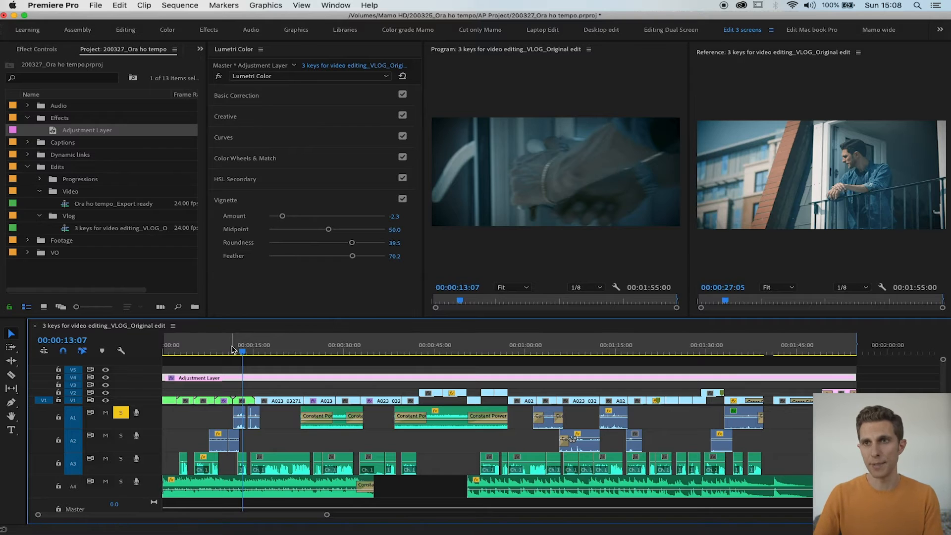
{"action": "left_click", "coordinate": [232, 350]}
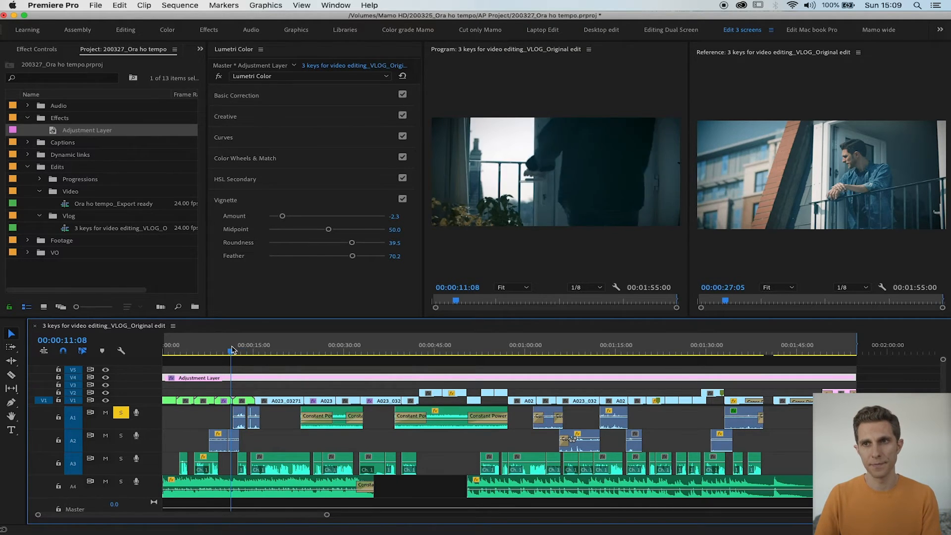
{"action": "key", "text": "space"}
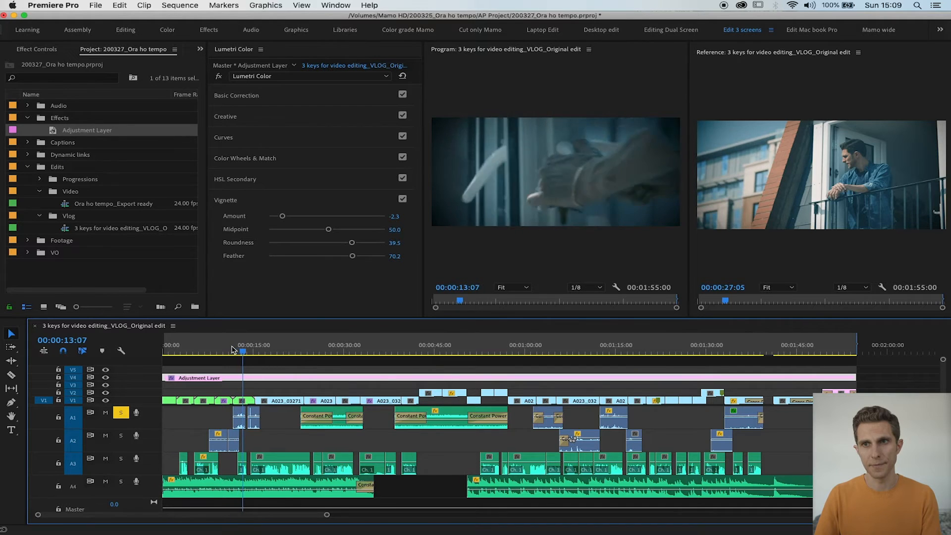
{"action": "key", "text": "space"}
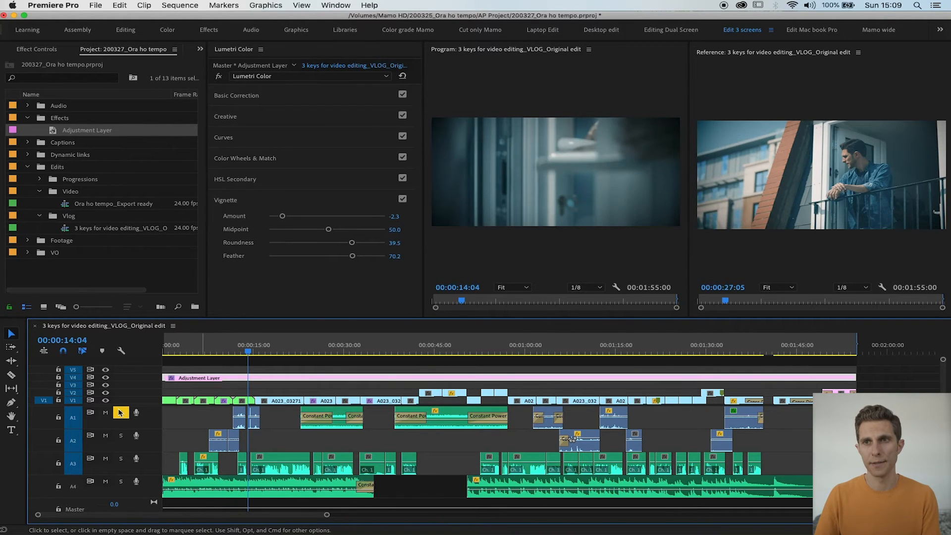
- Turn off the solo on A1 and play the full mix again from 00:00:11:08
{"action": "left_click", "coordinate": [120, 413]}
{"action": "left_click", "coordinate": [233, 350]}
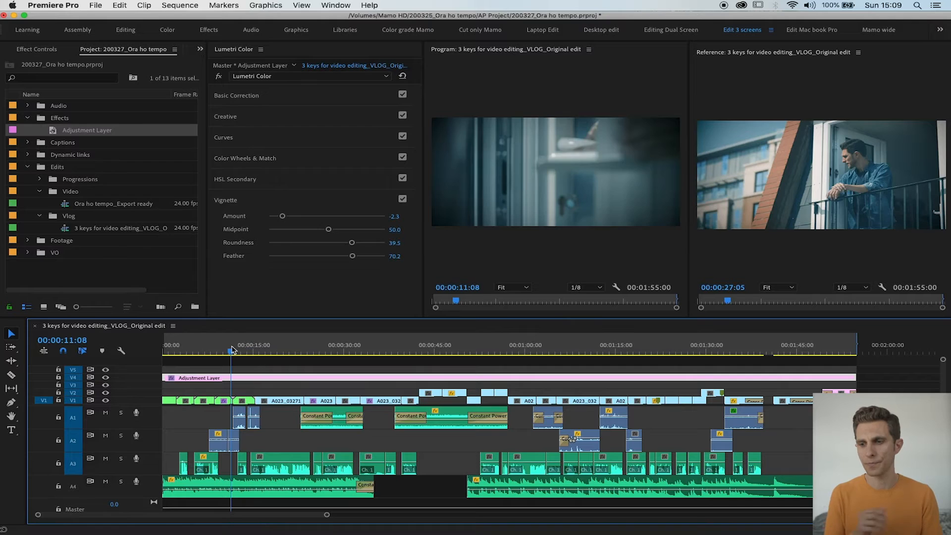
{"action": "key", "text": "space"}
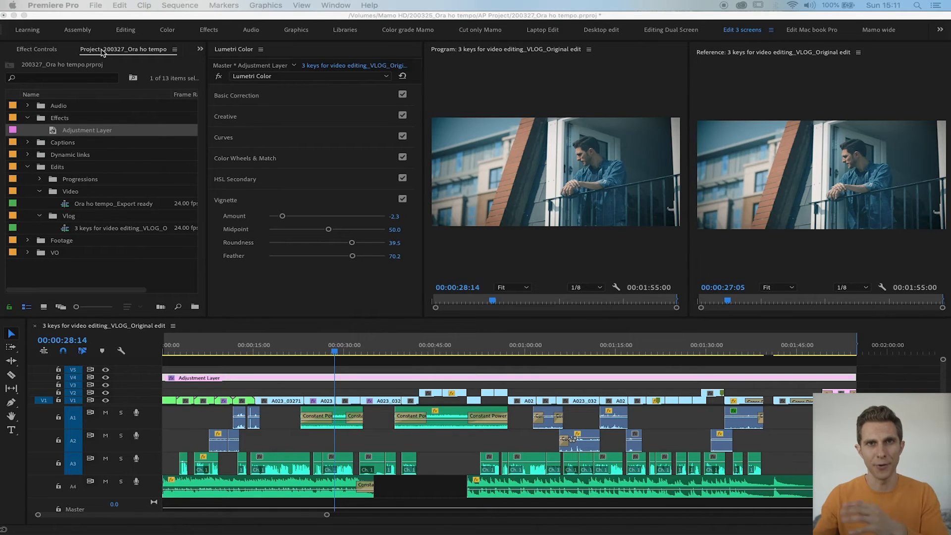
- Start an OMF export of the vlog sequence with 24 bits per sample, embedded audio and trimmed audio files
{"action": "left_click", "coordinate": [224, 367]}
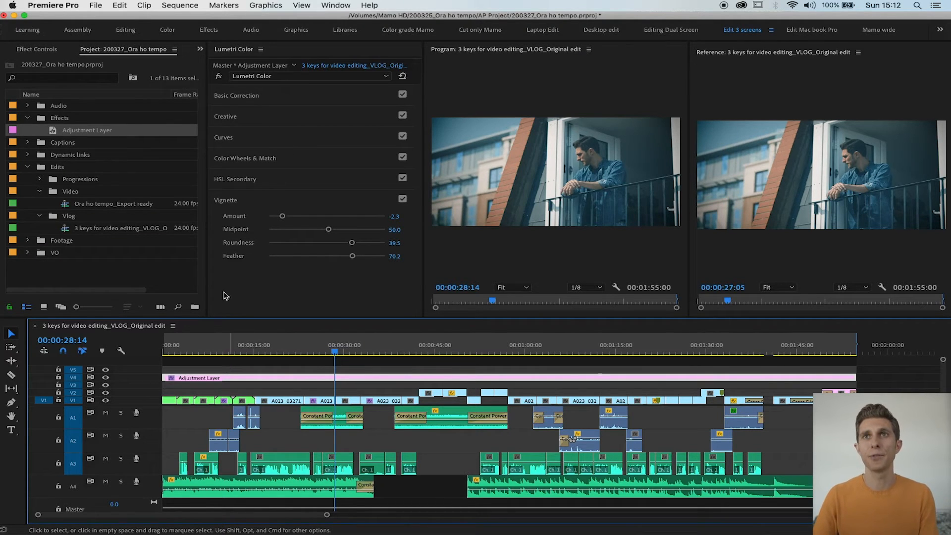
{"action": "left_click", "coordinate": [96, 5]}
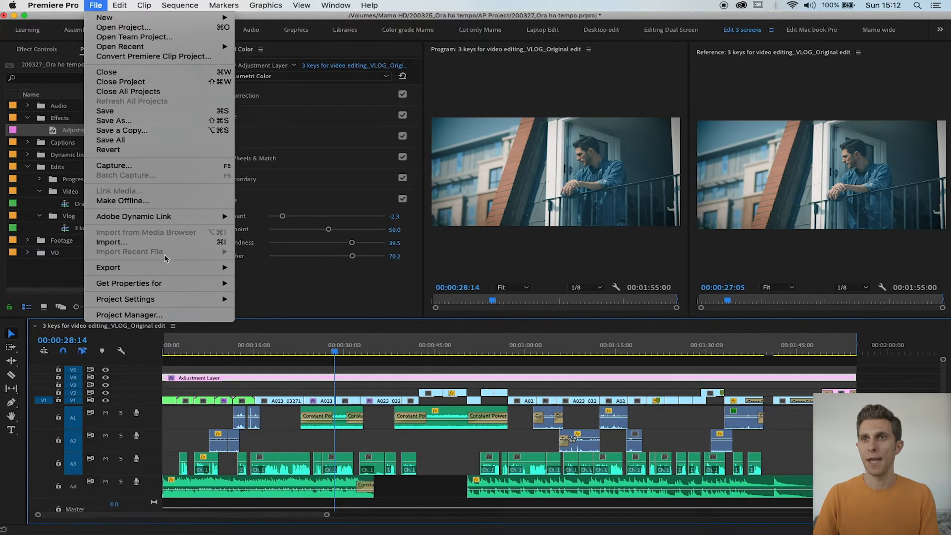
{"action": "mouse_move", "coordinate": [183, 270]}
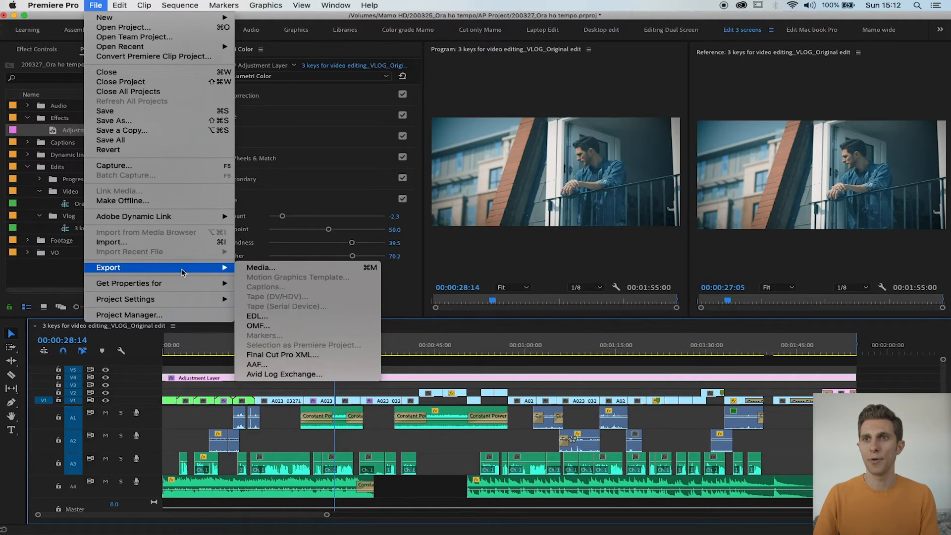
{"action": "left_click", "coordinate": [308, 325]}
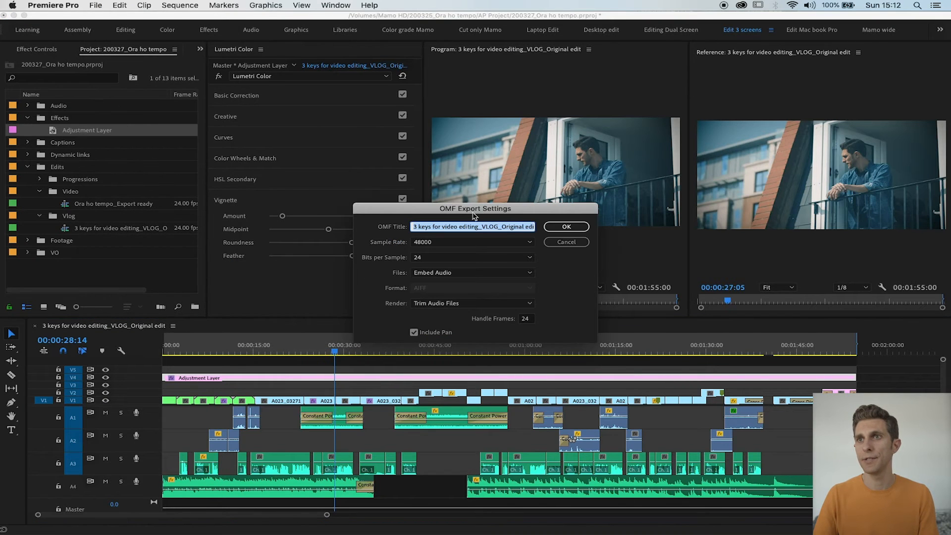
{"action": "left_click_drag", "start_coordinate": [476, 214], "coordinate": [348, 191]}
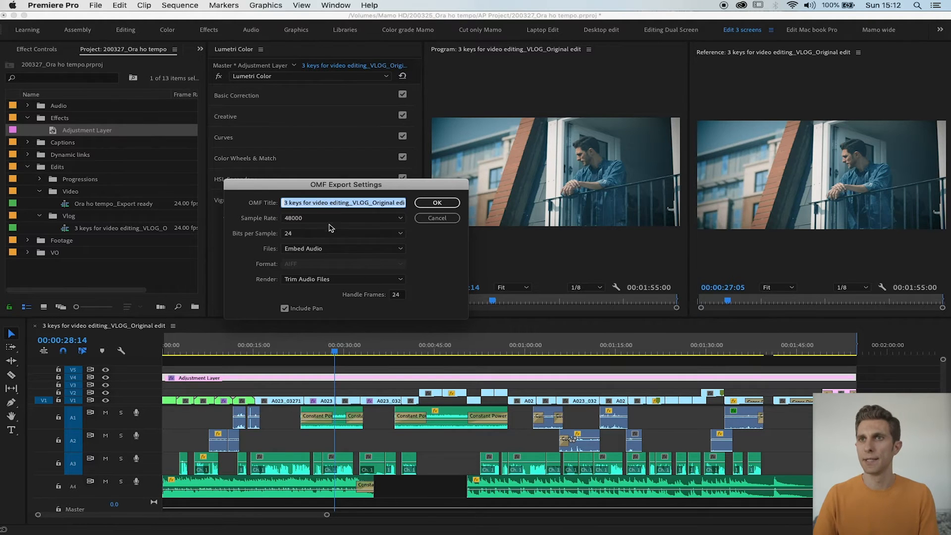
{"action": "left_click", "coordinate": [350, 238]}
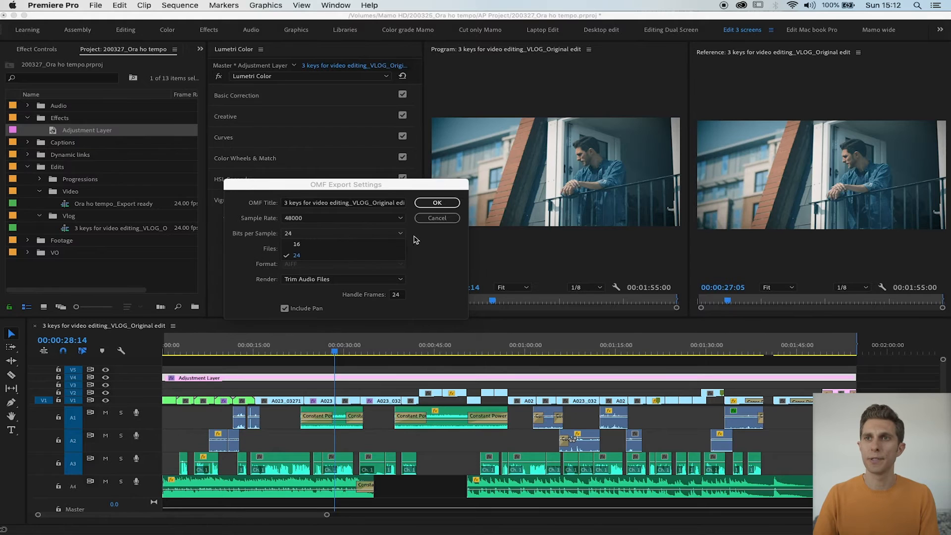
{"action": "left_click", "coordinate": [433, 244]}
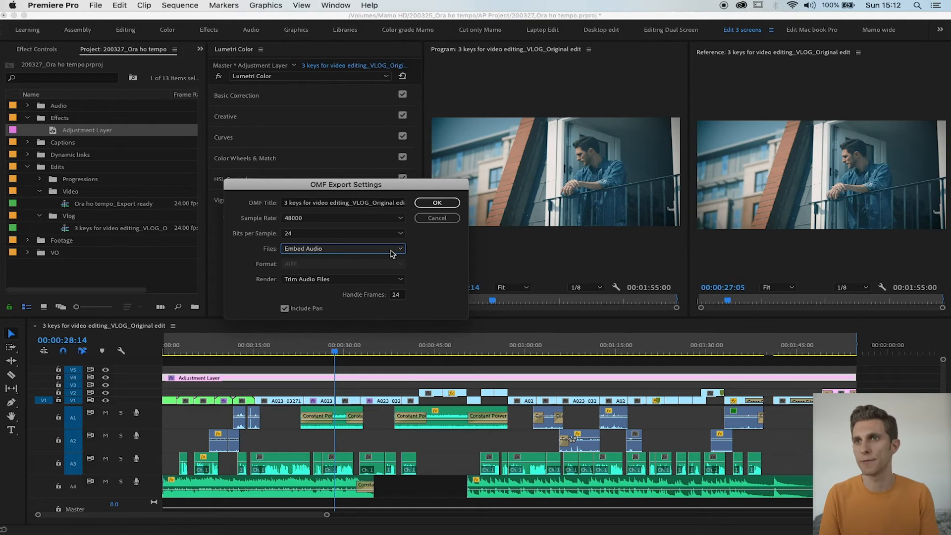
{"action": "left_click", "coordinate": [350, 280]}
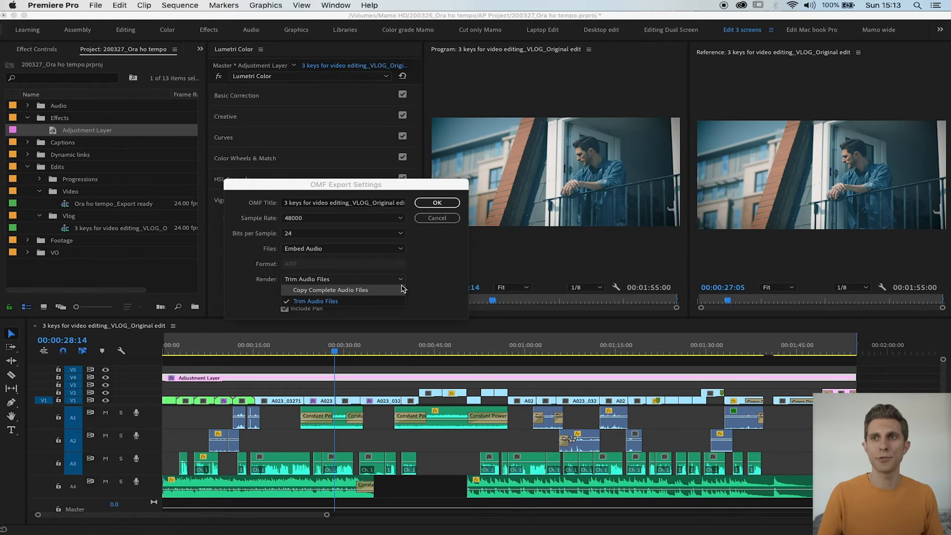
{"action": "left_click", "coordinate": [382, 301]}
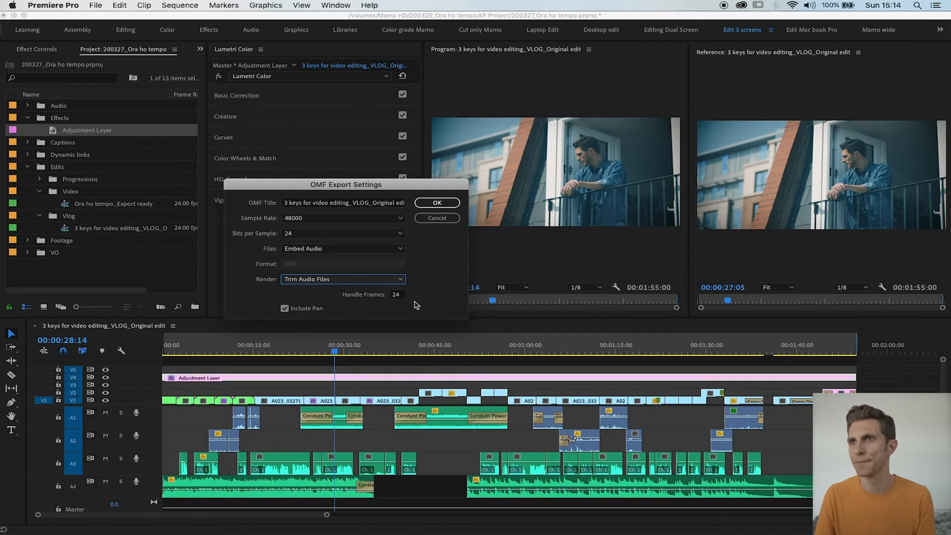
{"action": "left_click", "coordinate": [440, 204]}
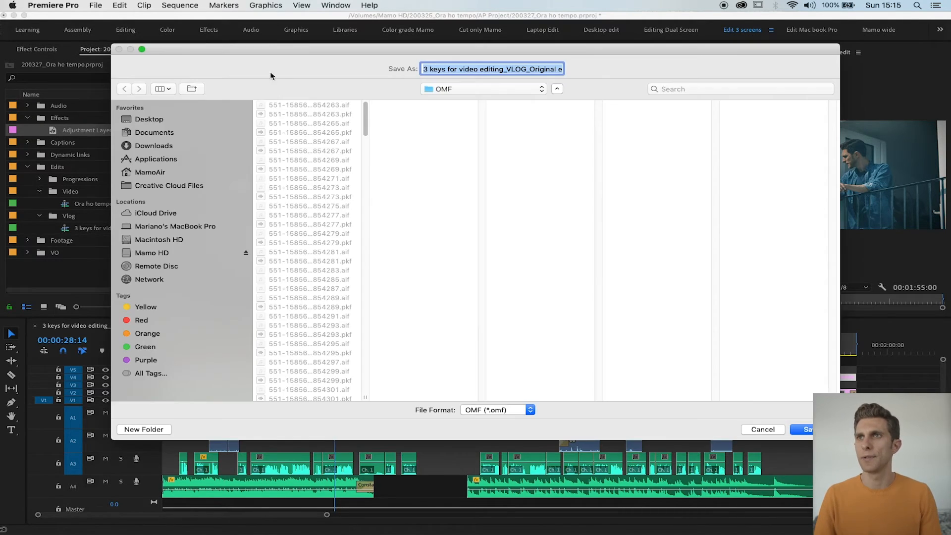
- Set the AA Project folder inside 200325_Ora ho tempo as the save location for the OMF file
{"action": "left_click", "coordinate": [468, 92]}
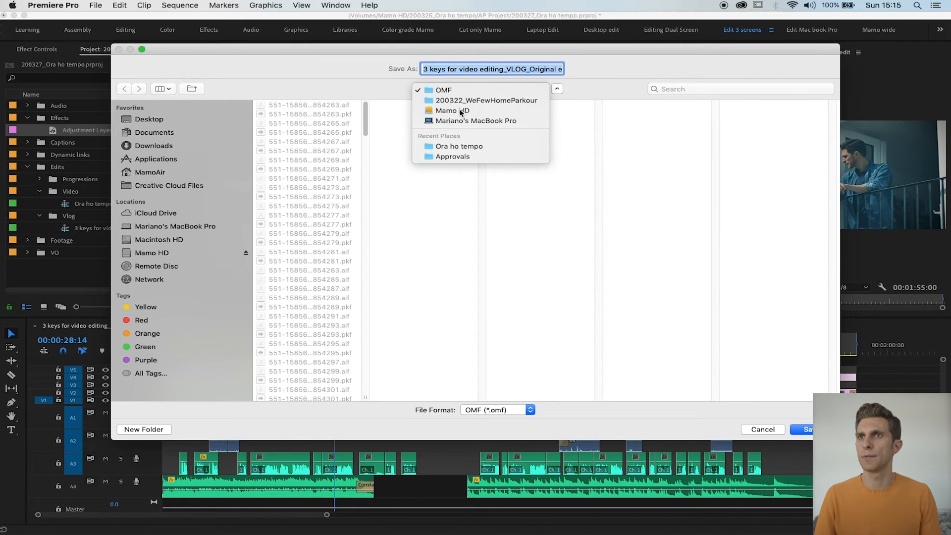
{"action": "left_click", "coordinate": [458, 111]}
{"action": "left_click", "coordinate": [331, 151]}
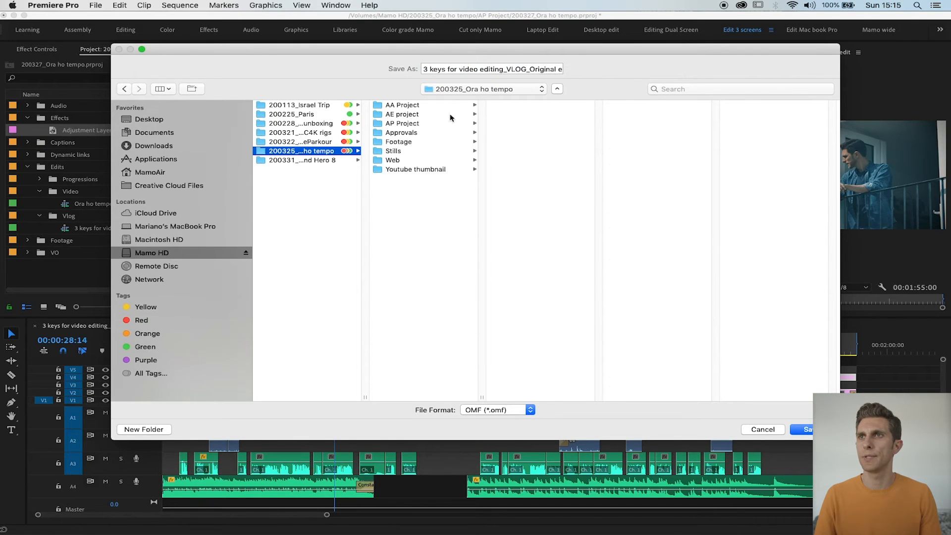
{"action": "left_click", "coordinate": [411, 105]}
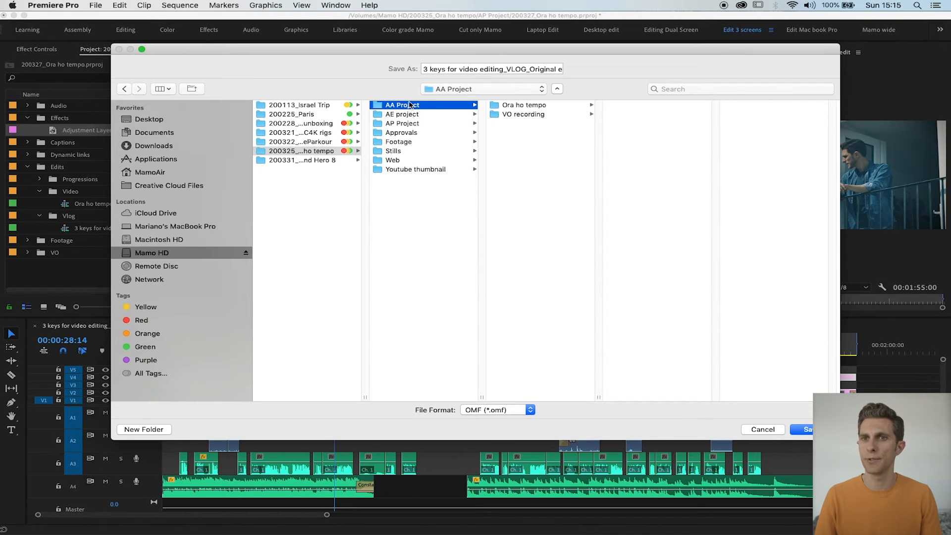
- Create a folder named "3 video editing keys" inside AA Project and save the OMF file in it
{"action": "left_click", "coordinate": [142, 430]}
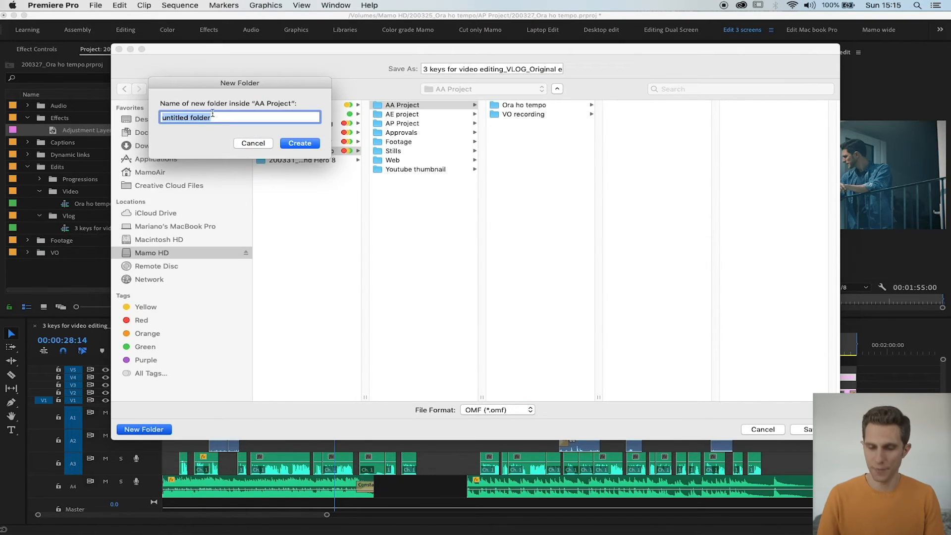
{"action": "type", "text": "3 keys"}
{"action": "key", "text": "BackSpace"}
{"action": "key", "text": "BackSpace"}
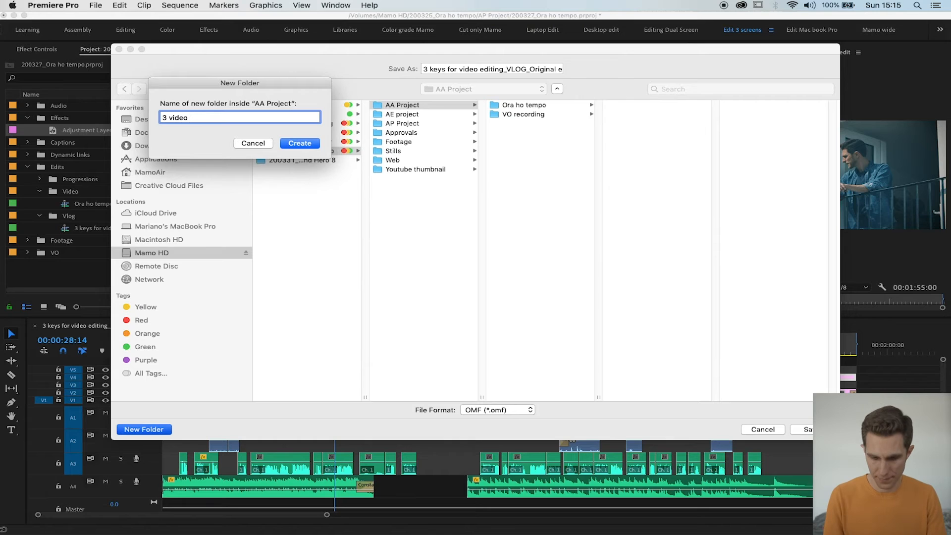
{"action": "type", "text": "keys"}
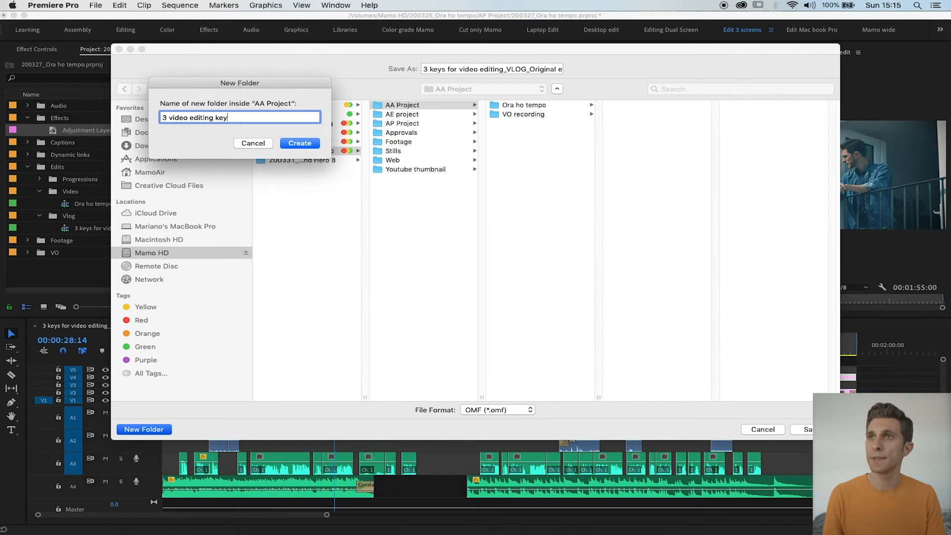
{"action": "key", "text": "Return"}
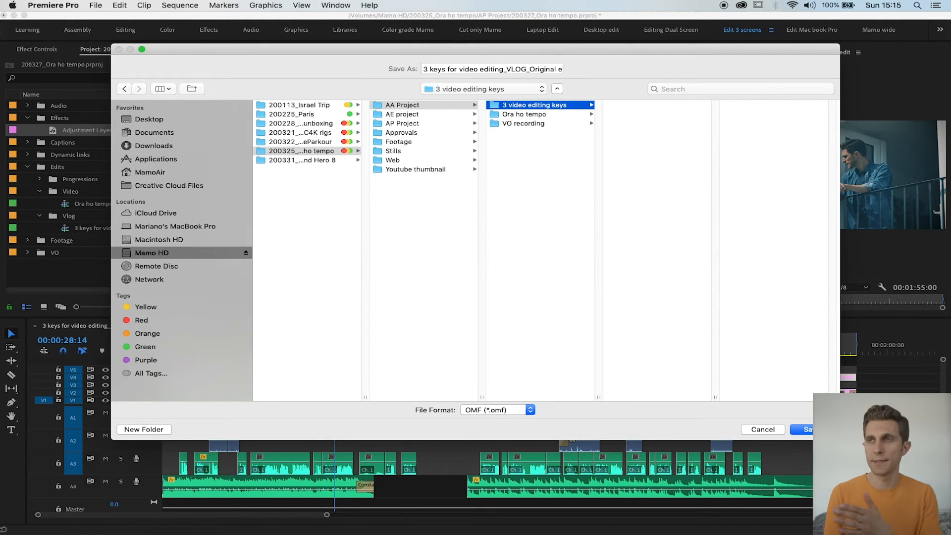
{"action": "key", "text": "Return"}
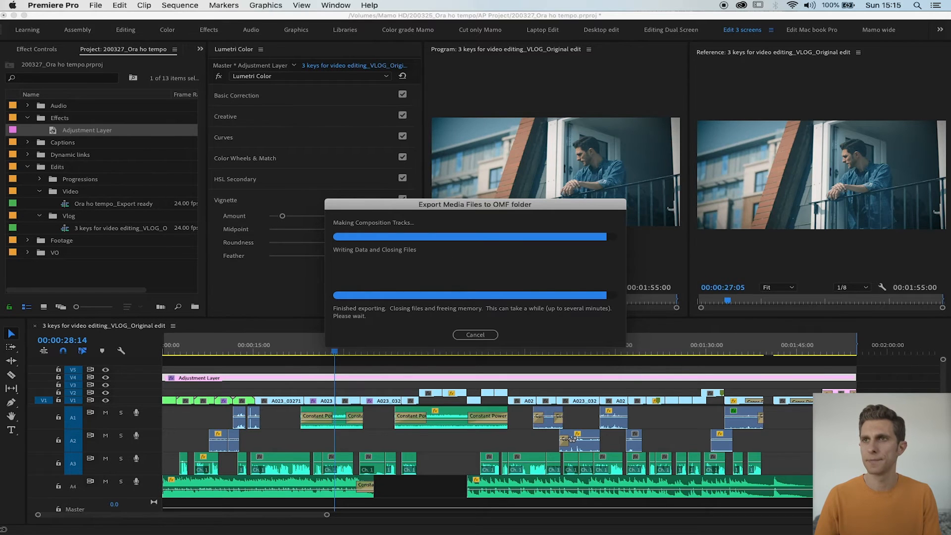
- Close the export summary and switch to Finder to open the 3 video editing keys folder inside 200325_Ora ho tempo's AA Project
{"action": "left_click", "coordinate": [600, 208]}
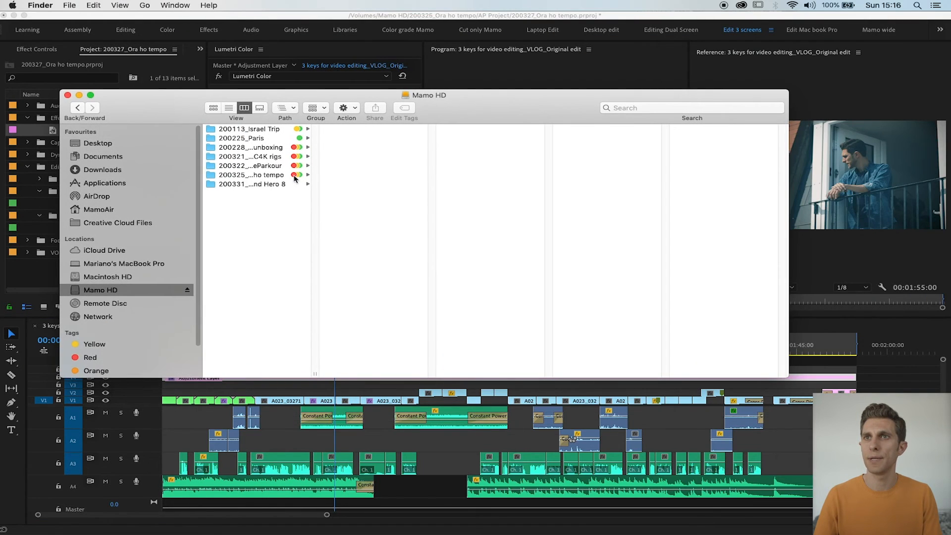
{"action": "left_click", "coordinate": [295, 177]}
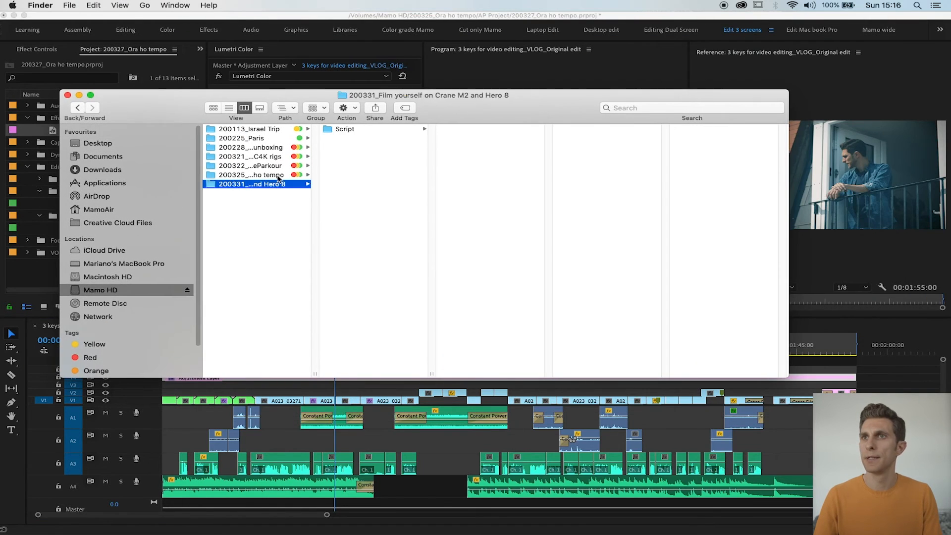
{"action": "left_click", "coordinate": [359, 130]}
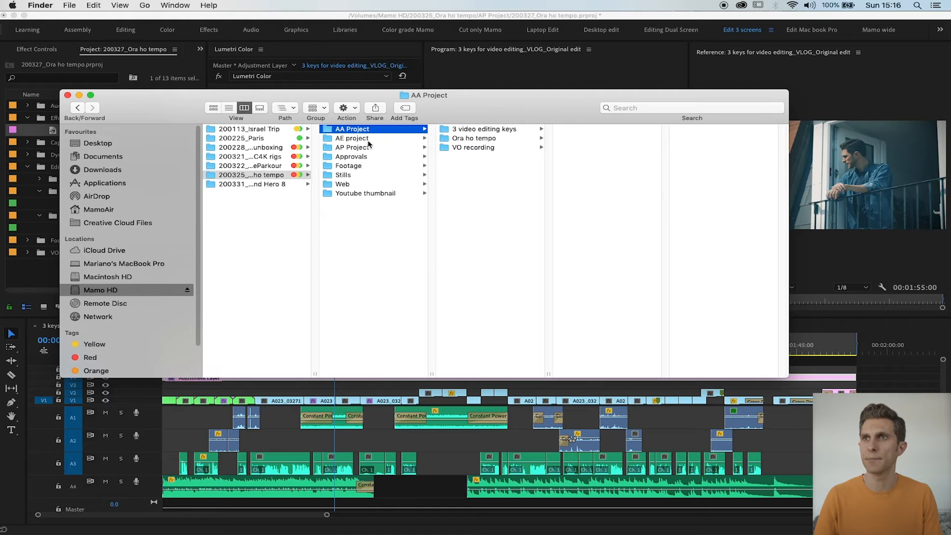
{"action": "left_click", "coordinate": [493, 130]}
{"action": "left_click_drag", "start_coordinate": [666, 374], "coordinate": [710, 374]}
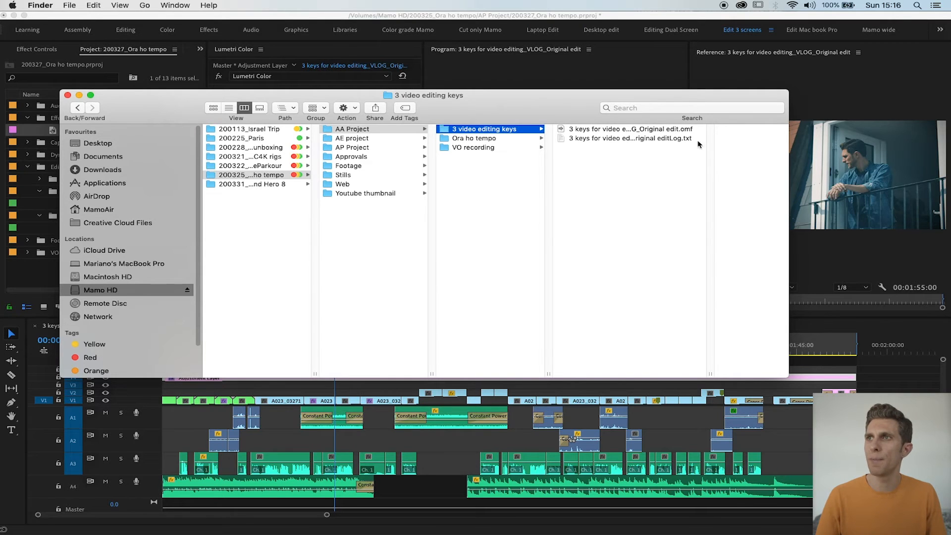
- Open the exported OMF file in Adobe Audition 2020, choosing the 3 video editing keys folder for its media
{"action": "right_click", "coordinate": [630, 129]}
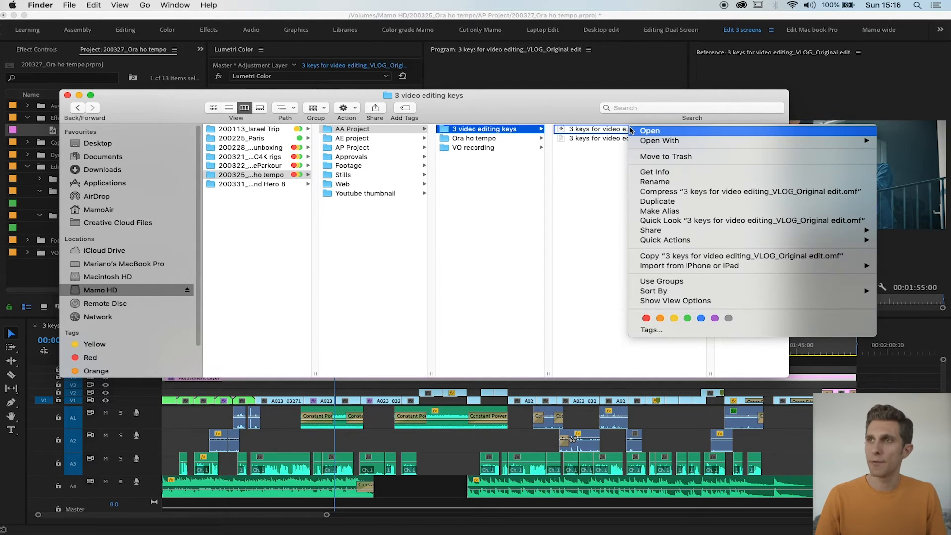
{"action": "mouse_move", "coordinate": [663, 141]}
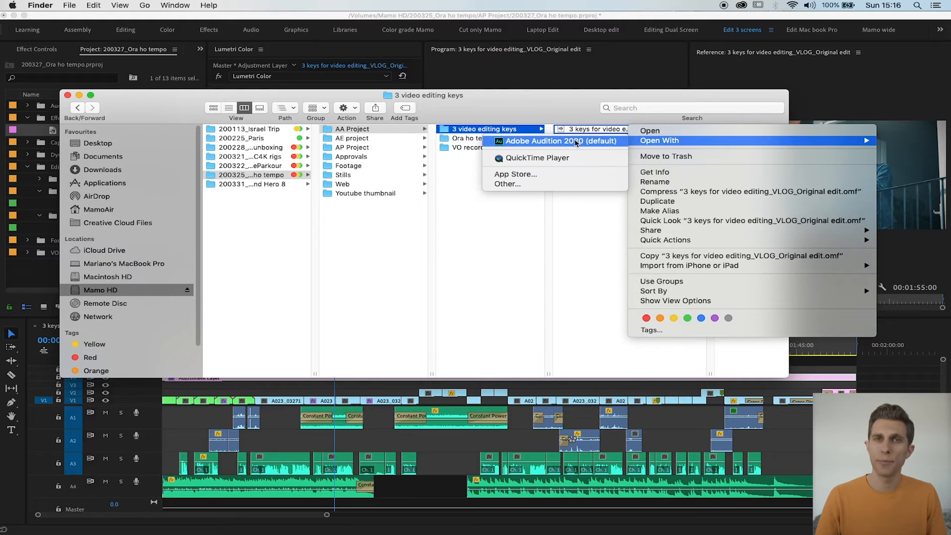
{"action": "left_click", "coordinate": [560, 143]}
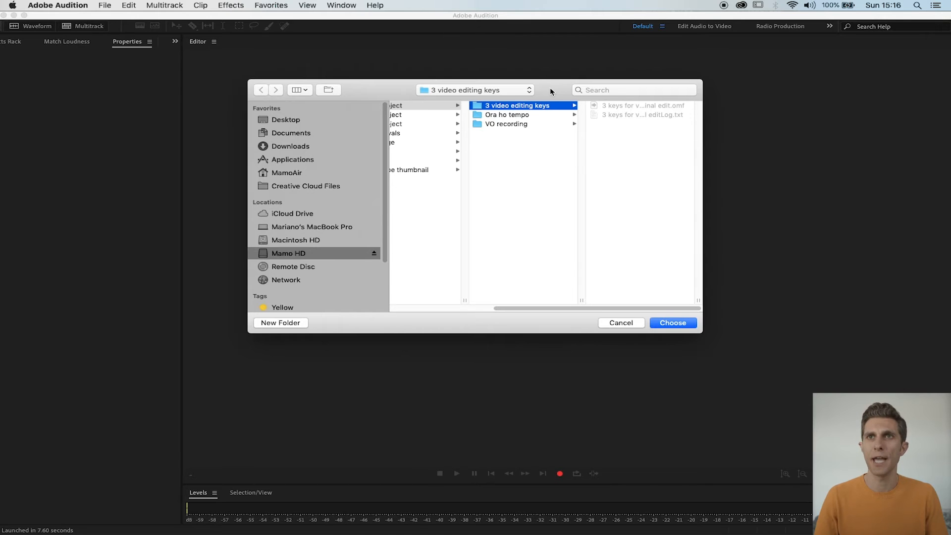
{"action": "left_click_drag", "start_coordinate": [551, 92], "coordinate": [450, 100]}
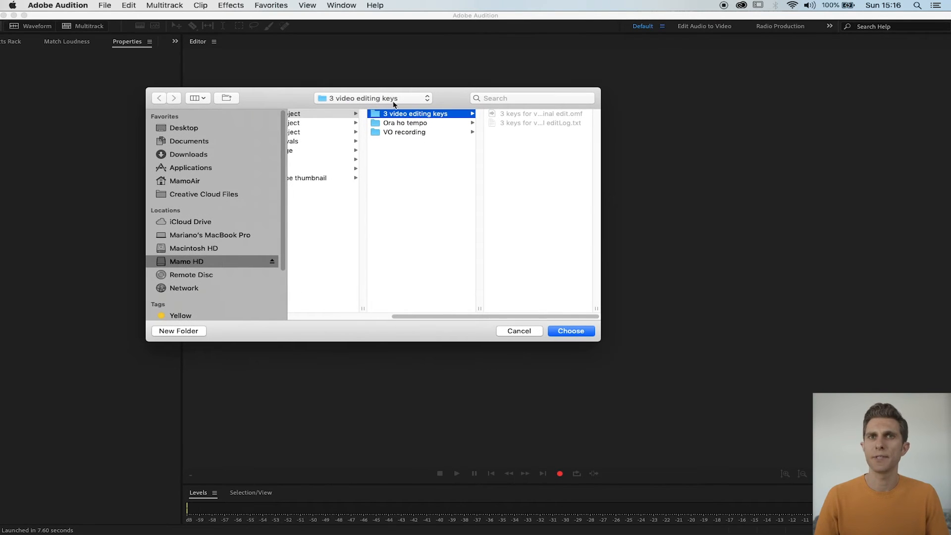
{"action": "left_click", "coordinate": [572, 331]}
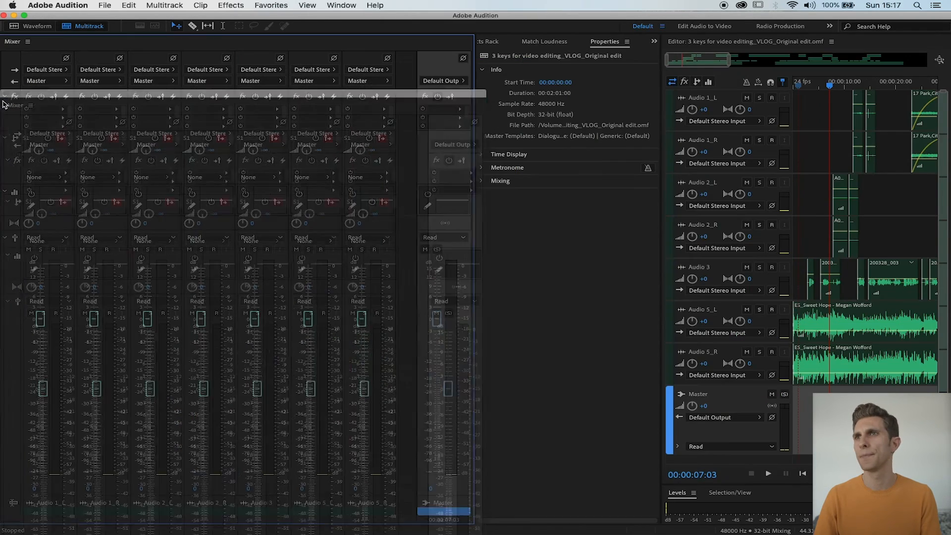
- Rearrange the workspace with a narrower Mixer, a wider multitrack Editor, and an enlarged Video panel docked above the Editor
{"action": "left_click_drag", "start_coordinate": [340, 109], "coordinate": [276, 106]}
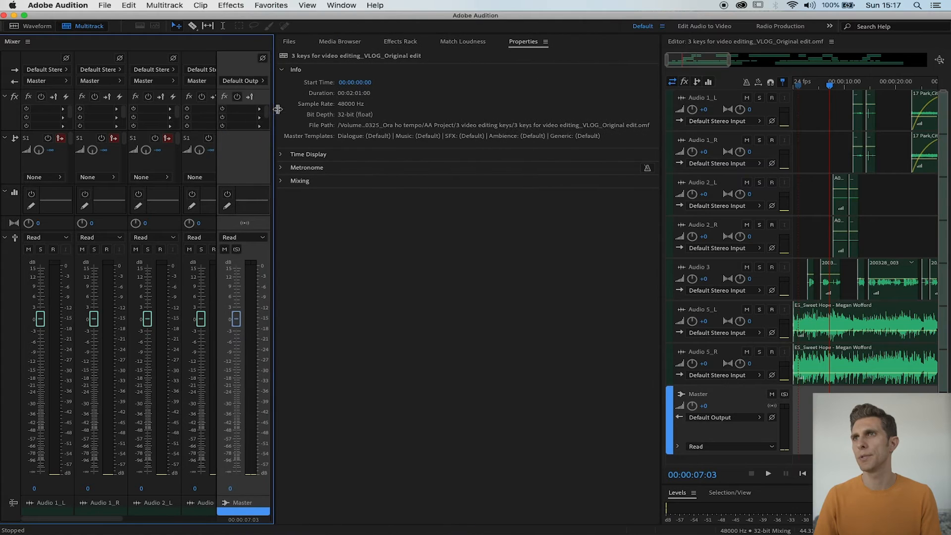
{"action": "left_click_drag", "start_coordinate": [662, 87], "coordinate": [368, 100]}
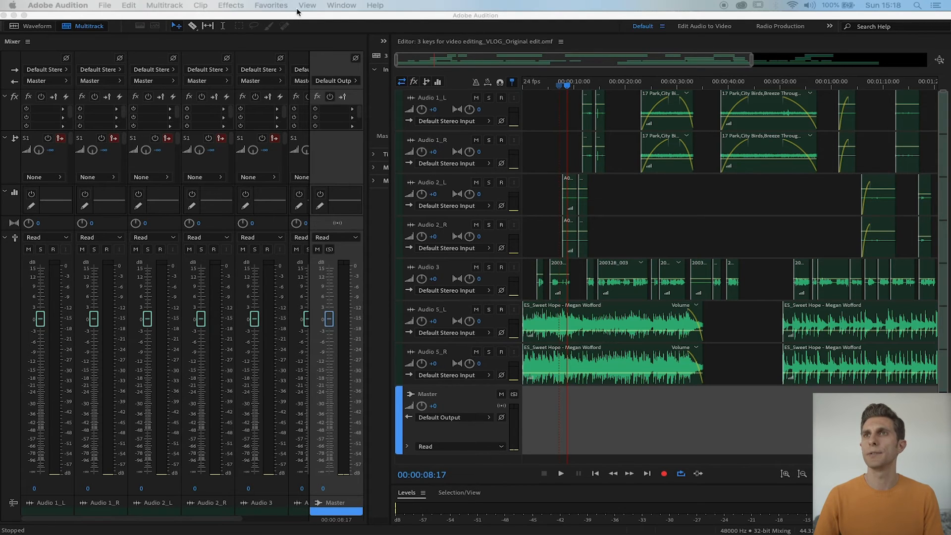
{"action": "left_click", "coordinate": [349, 5]}
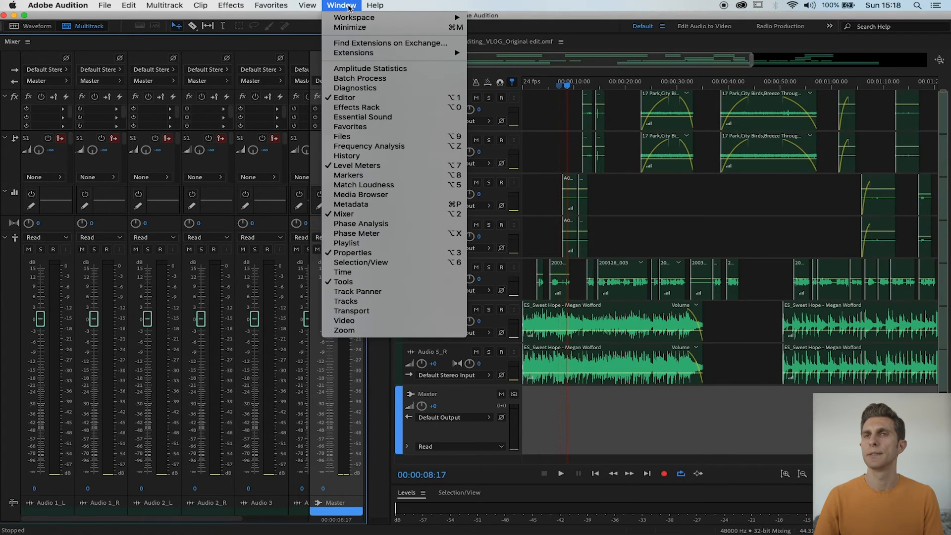
{"action": "mouse_move", "coordinate": [114, 7]}
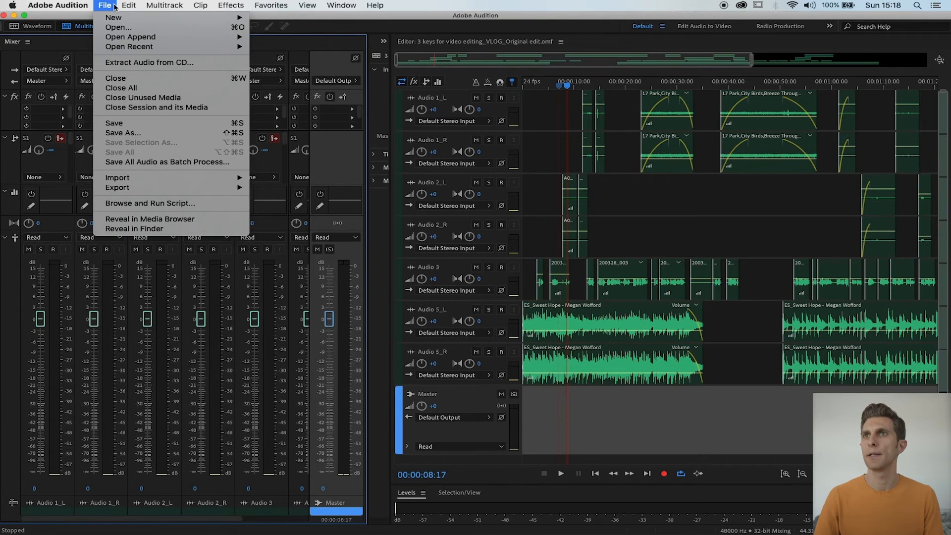
{"action": "mouse_move", "coordinate": [345, 6]}
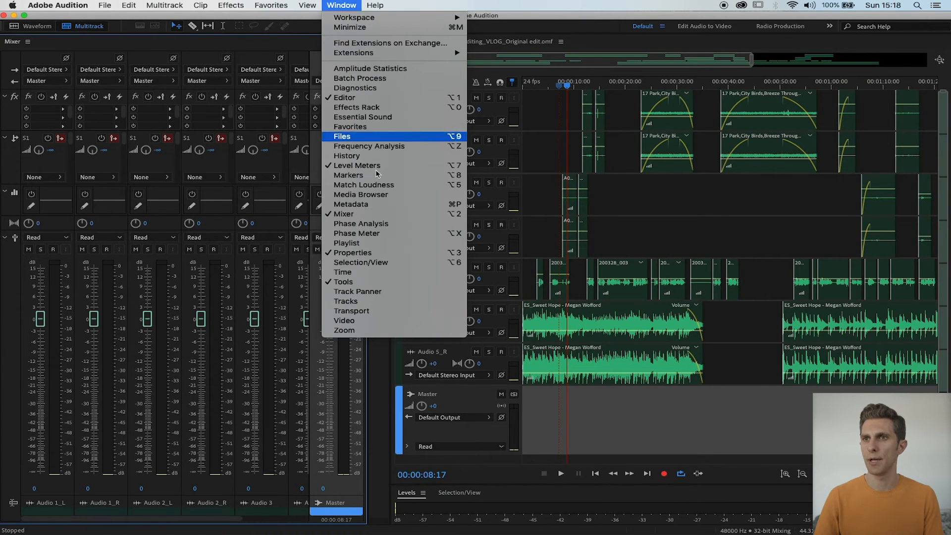
{"action": "left_click", "coordinate": [381, 319]}
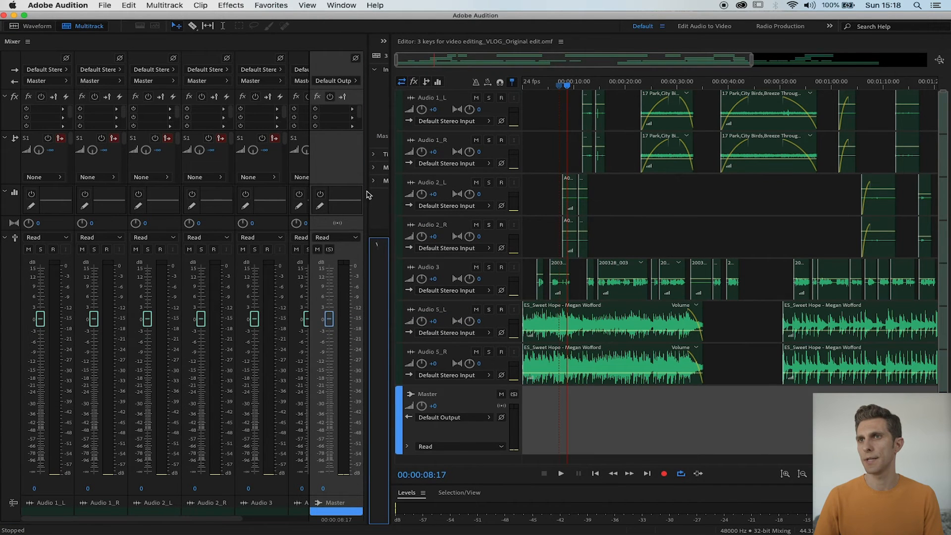
{"action": "left_click_drag", "start_coordinate": [516, 41], "coordinate": [519, 43]}
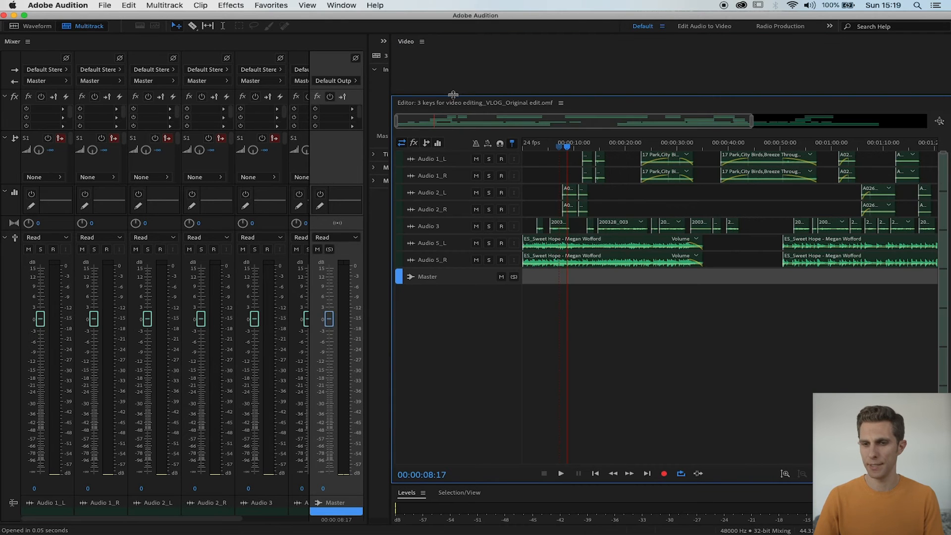
{"action": "left_click_drag", "start_coordinate": [453, 94], "coordinate": [453, 141]}
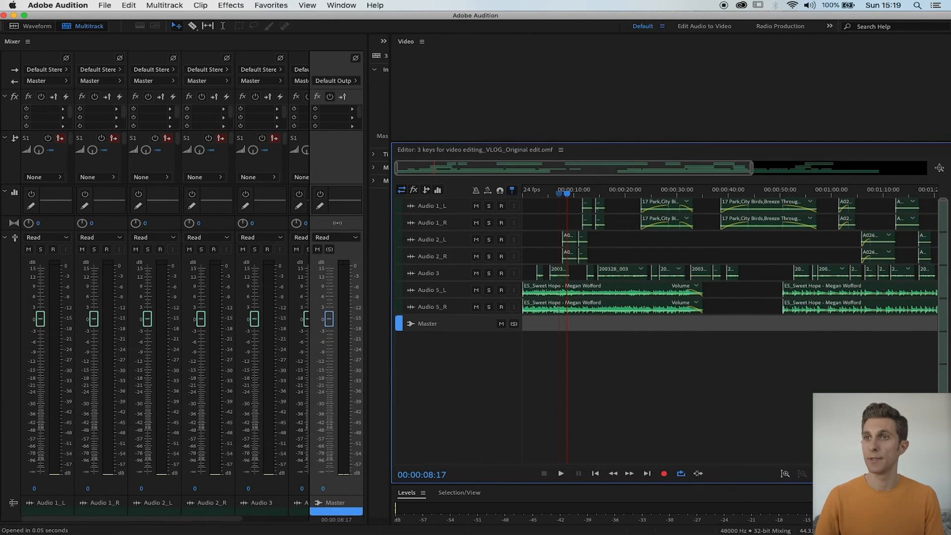
- Bring the Ora ho tempo_Low video from Finder into the multitrack session, align it to the timeline start, and delete its audio clip
{"action": "key", "text": "super+Tab"}
{"action": "left_click_drag", "start_coordinate": [450, 255], "coordinate": [792, 366]}
{"action": "key", "text": "super+Tab"}
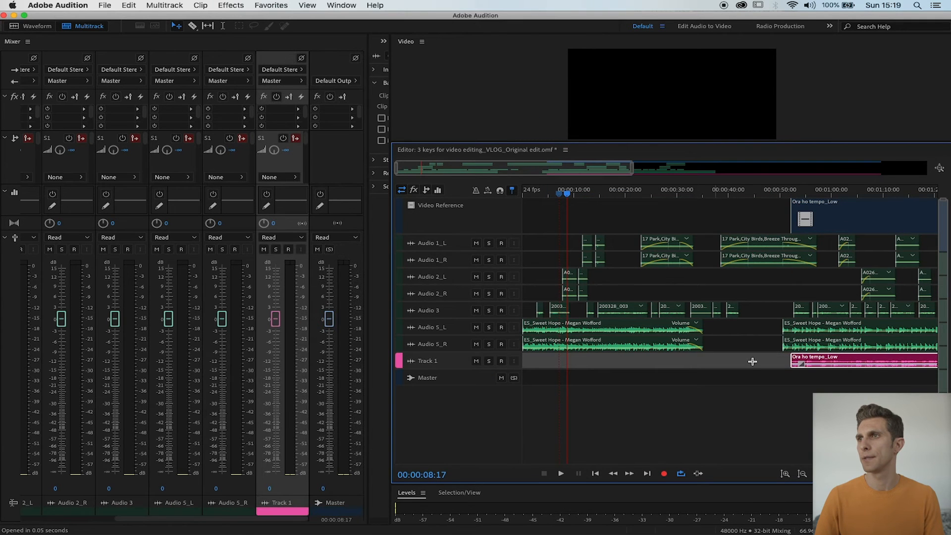
{"action": "left_click_drag", "start_coordinate": [872, 366], "coordinate": [604, 367]}
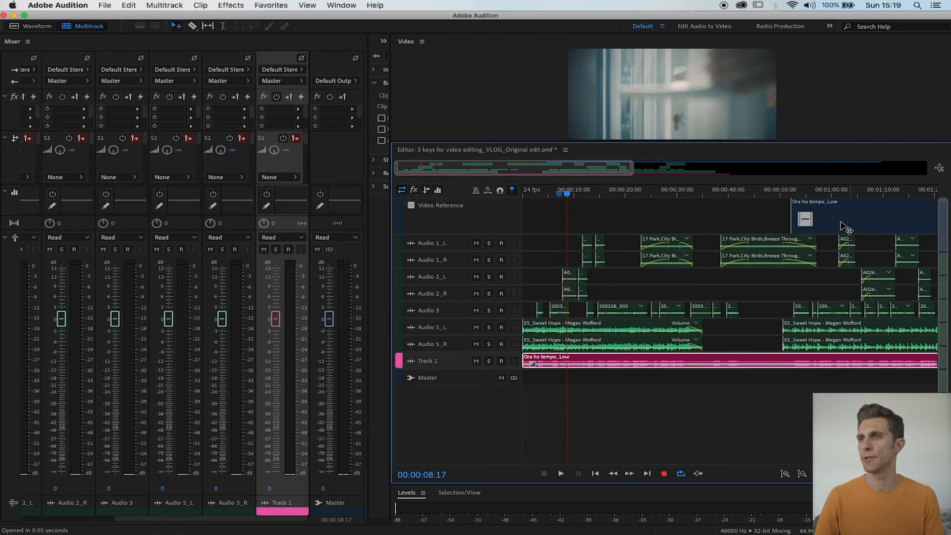
{"action": "left_click", "coordinate": [639, 361]}
{"action": "key", "text": "Delete"}
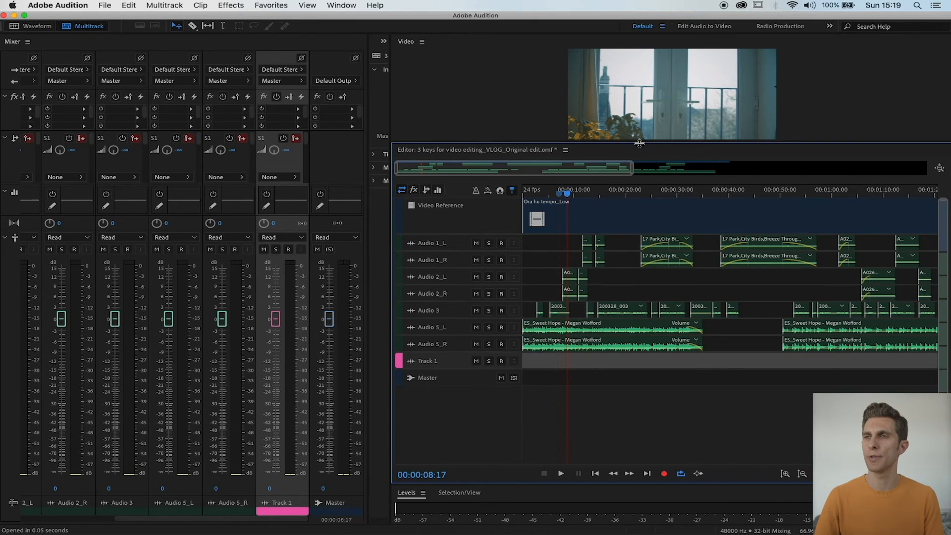
- Shrink the Video panel to a thin strip and increase the height of the tracks in the multitrack Editor
{"action": "left_click_drag", "start_coordinate": [639, 143], "coordinate": [641, 201]}
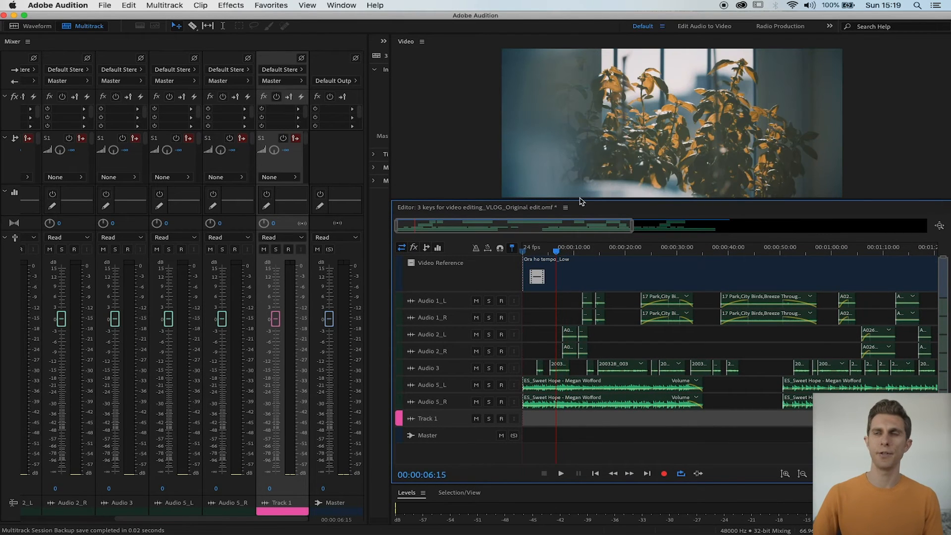
{"action": "left_click_drag", "start_coordinate": [580, 198], "coordinate": [580, 69]}
{"action": "scroll", "coordinate": [444, 202], "scroll_direction": "up", "scroll_amount": 4}
{"action": "scroll", "coordinate": [442, 202], "scroll_direction": "down", "scroll_amount": 4}
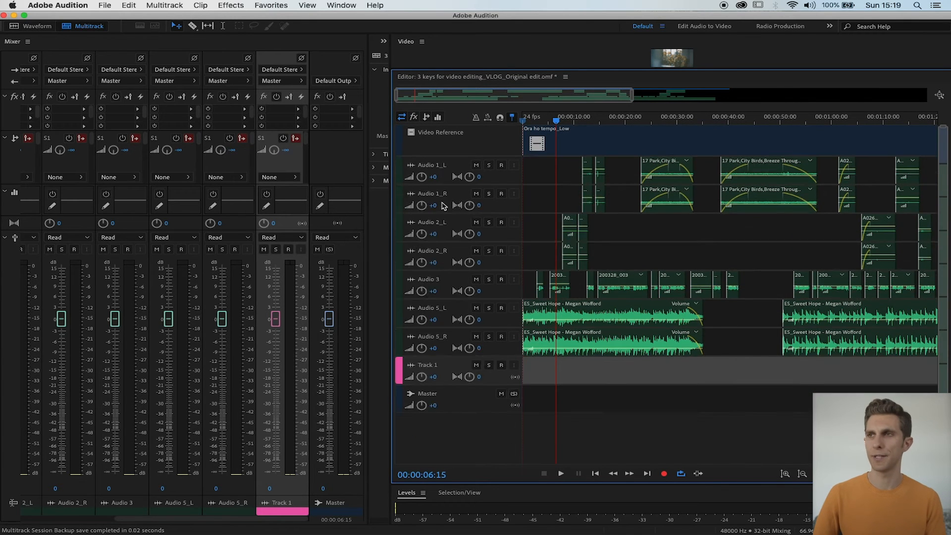
{"action": "scroll", "coordinate": [442, 203], "scroll_direction": "up", "scroll_amount": 1}
{"action": "scroll", "coordinate": [444, 207], "scroll_direction": "up", "scroll_amount": 2}
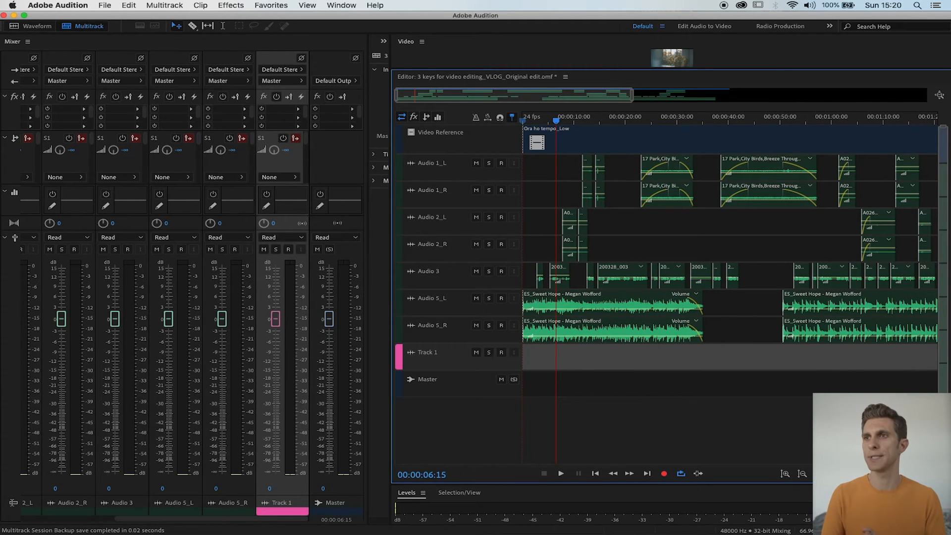
- Play the whole mix from near the start of the timeline to judge the overall levels
{"action": "left_click", "coordinate": [530, 121]}
{"action": "key", "text": "space"}
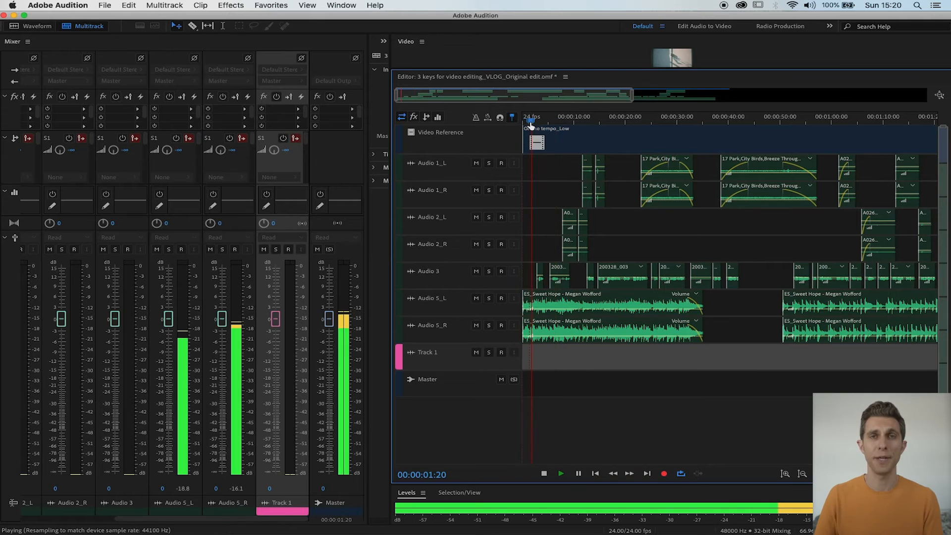
{"action": "key", "text": "space"}
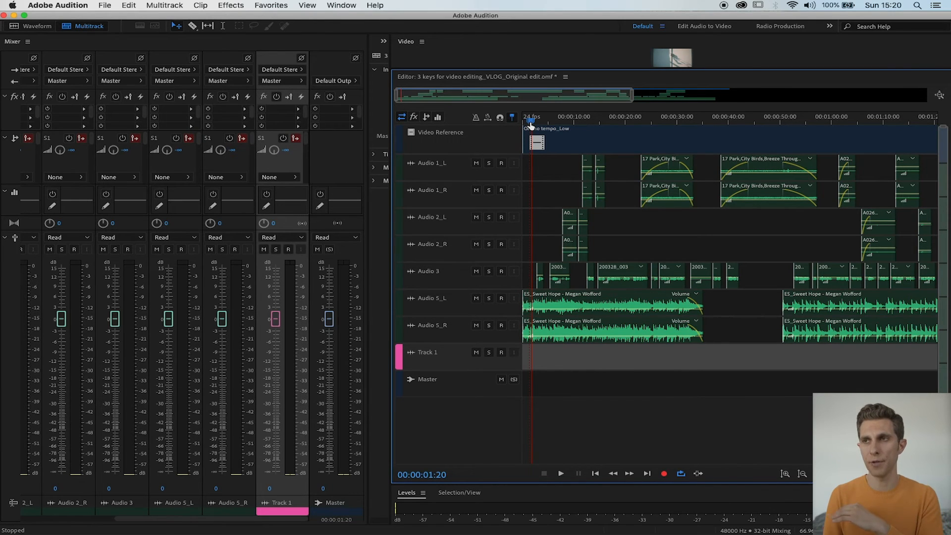
{"action": "key", "text": "space"}
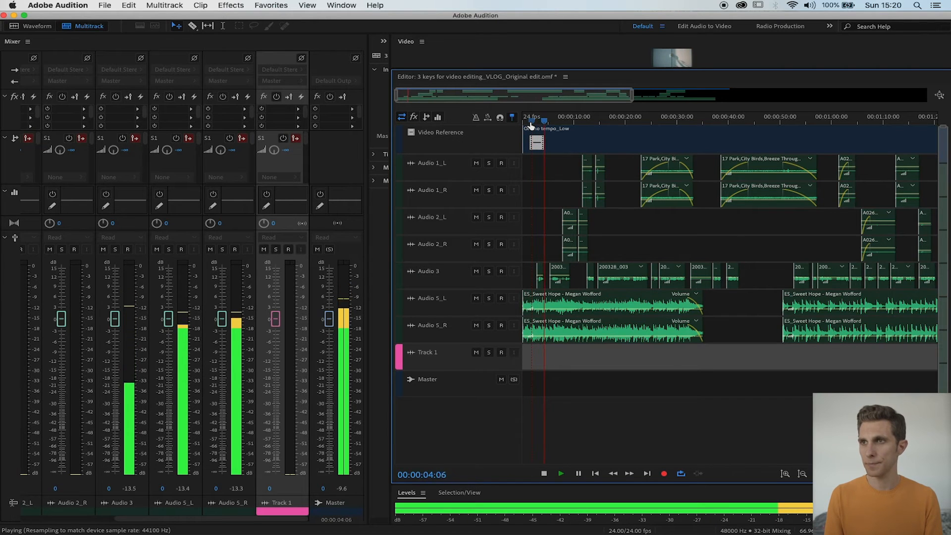
{"action": "key", "text": "space"}
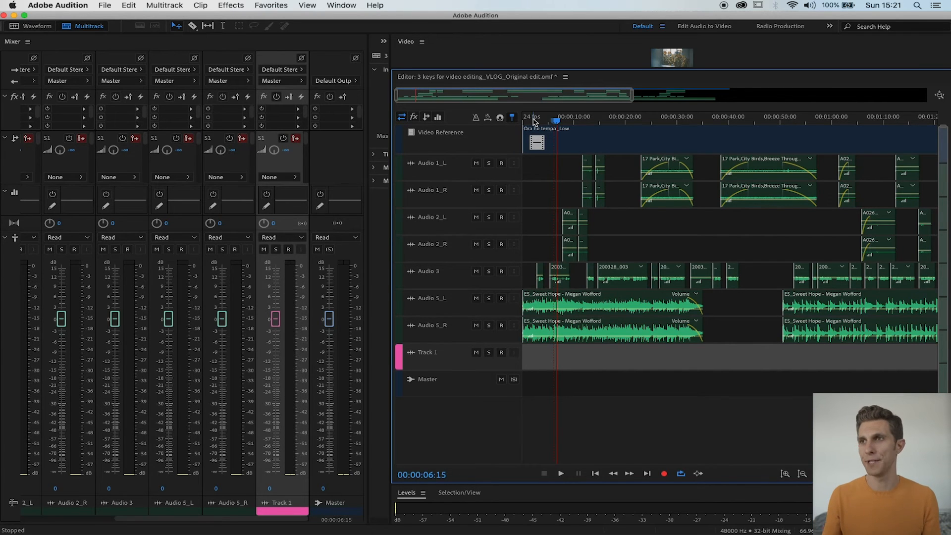
- Solo the Audio 3 track and listen to its opening clips on their own
{"action": "left_click", "coordinate": [534, 122]}
{"action": "left_click", "coordinate": [489, 271]}
{"action": "key", "text": "space"}
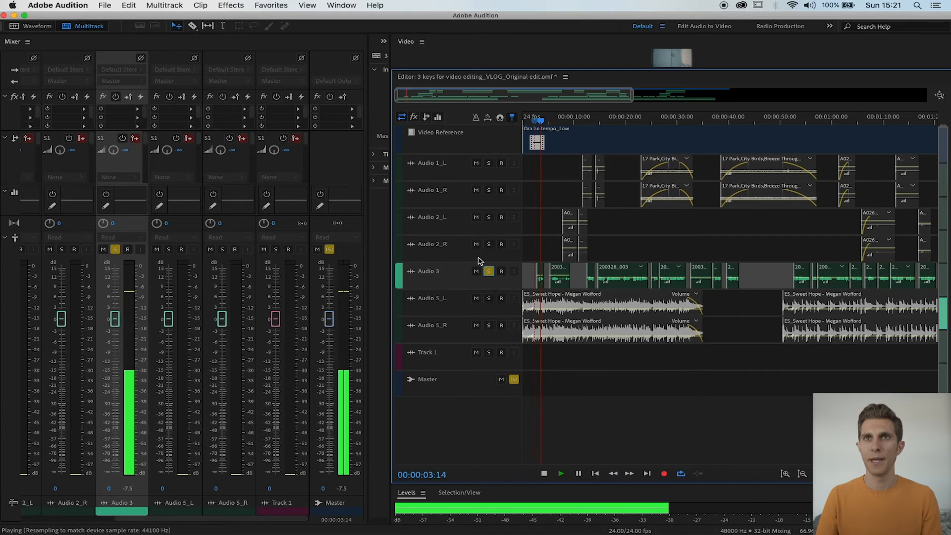
{"action": "key", "text": "space"}
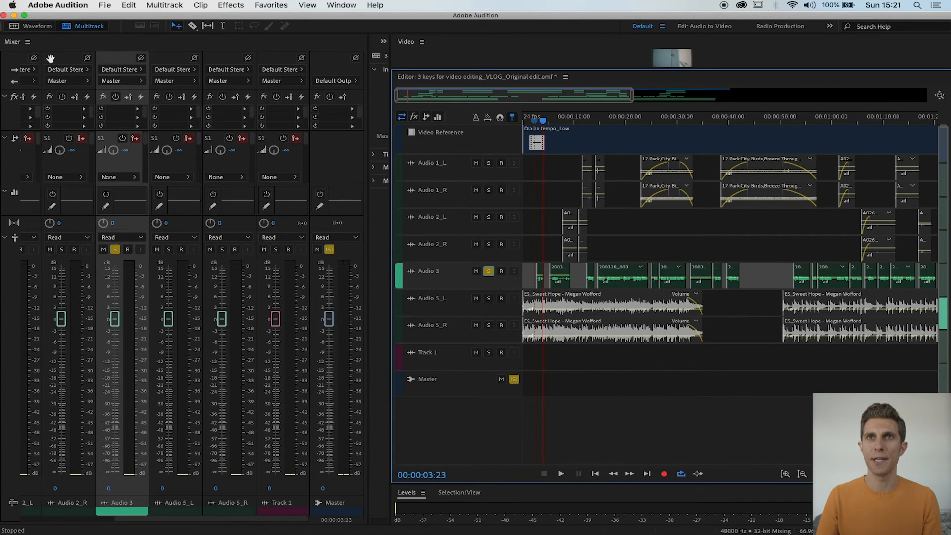
{"action": "left_click", "coordinate": [35, 72]}
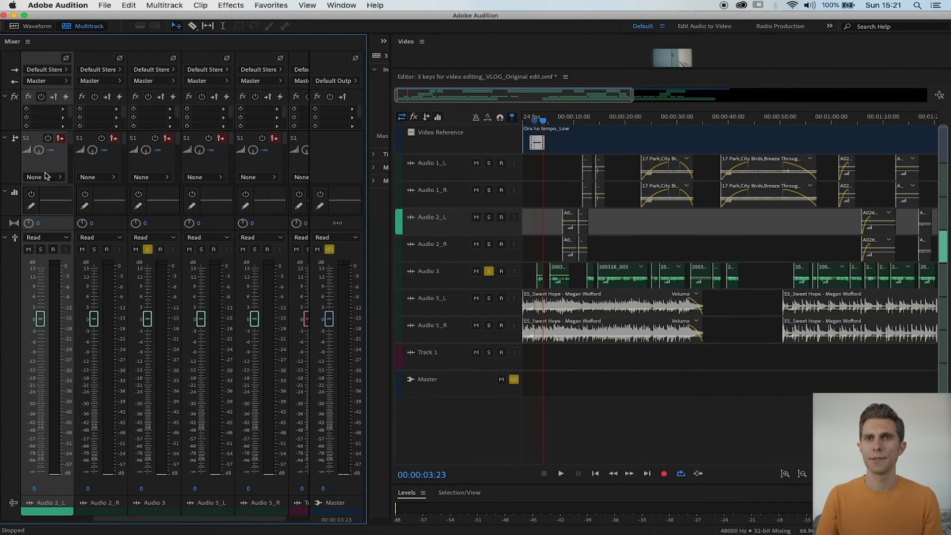
{"action": "left_click_drag", "start_coordinate": [542, 123], "coordinate": [553, 126]}
{"action": "key", "text": "space"}
{"action": "key", "text": "space"}
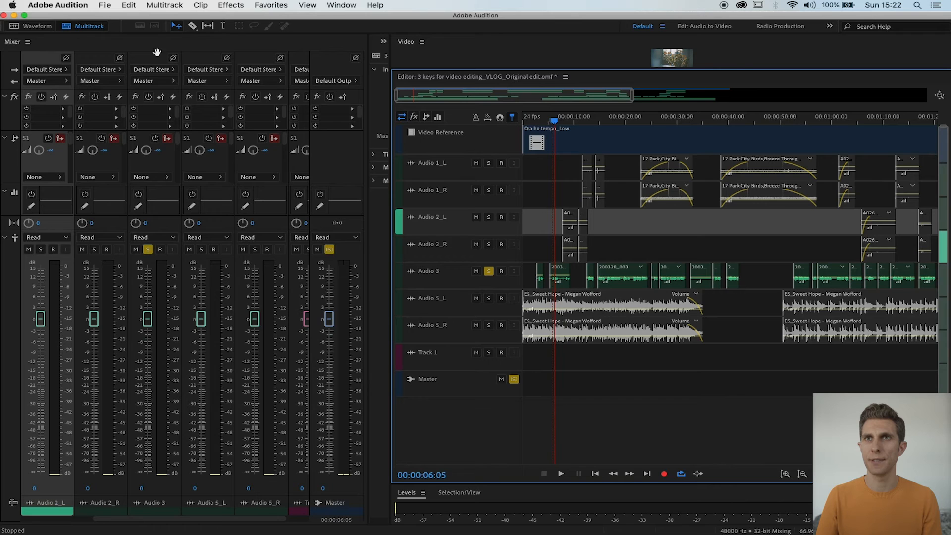
- Add a Multiband Compressor to the first effect slot of the Audio 3 track
{"action": "left_click", "coordinate": [170, 113]}
{"action": "left_click", "coordinate": [170, 113]}
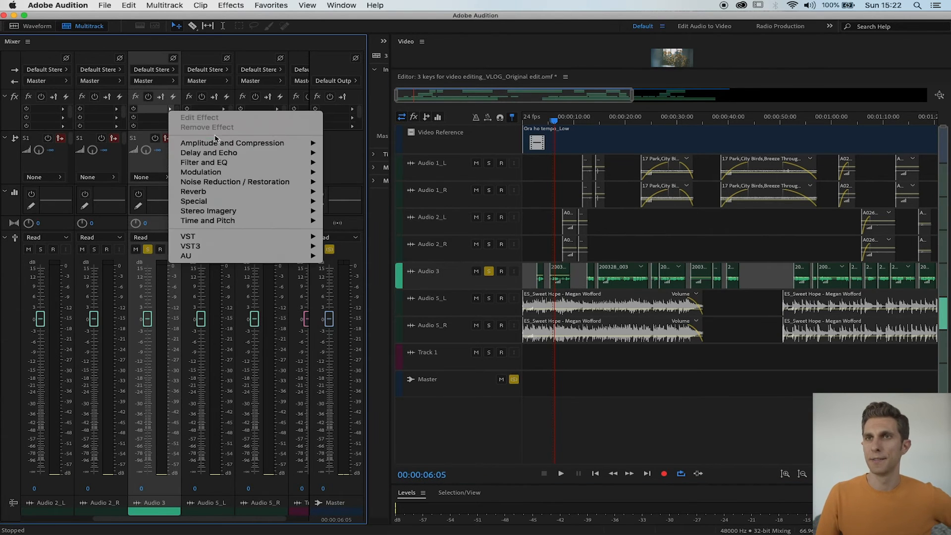
{"action": "mouse_move", "coordinate": [240, 145]}
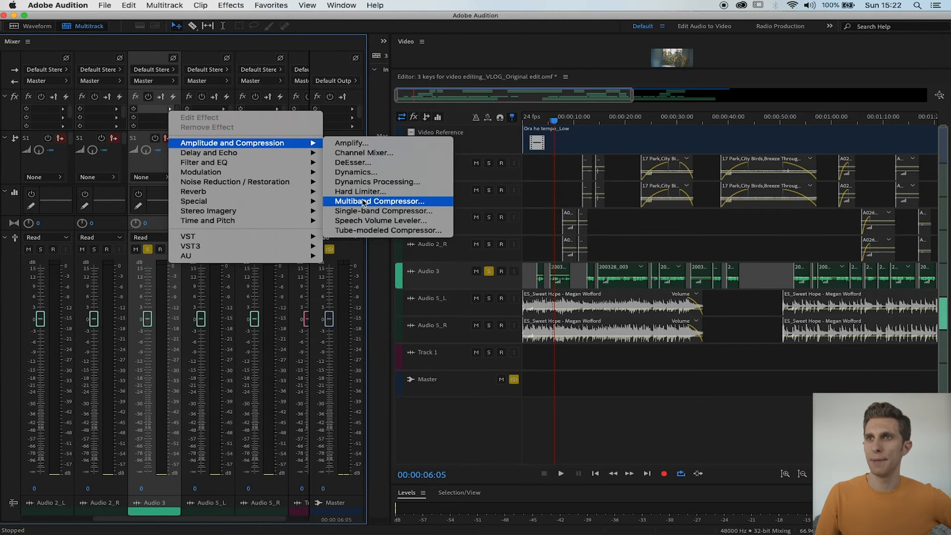
{"action": "left_click", "coordinate": [364, 202]}
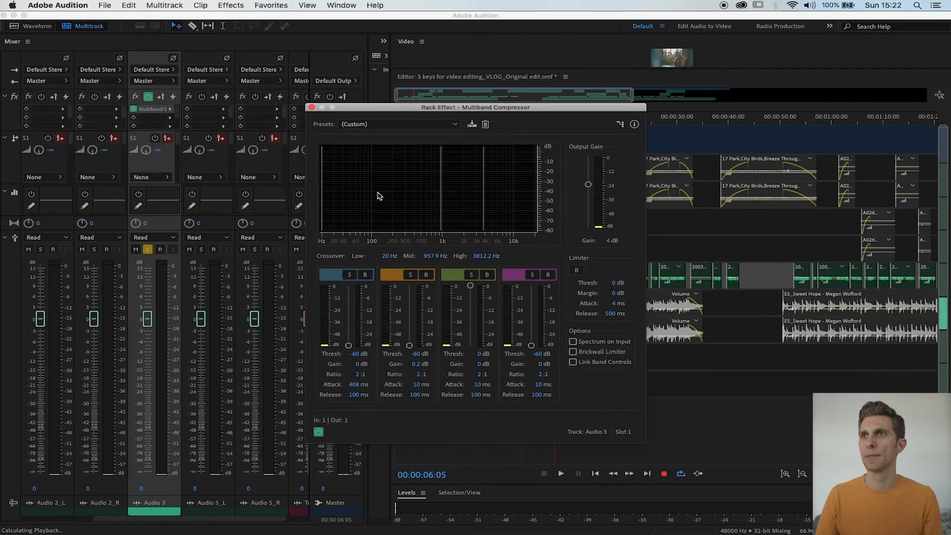
- Listen to Audio 3 through the Multiband Compressor, moving the effect window clear of the timeline
{"action": "key", "text": "space"}
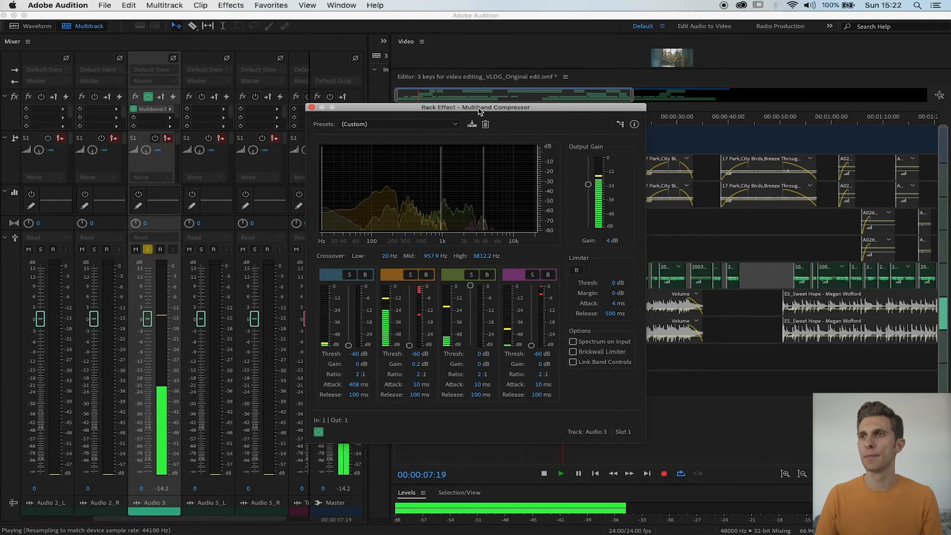
{"action": "key", "text": "space"}
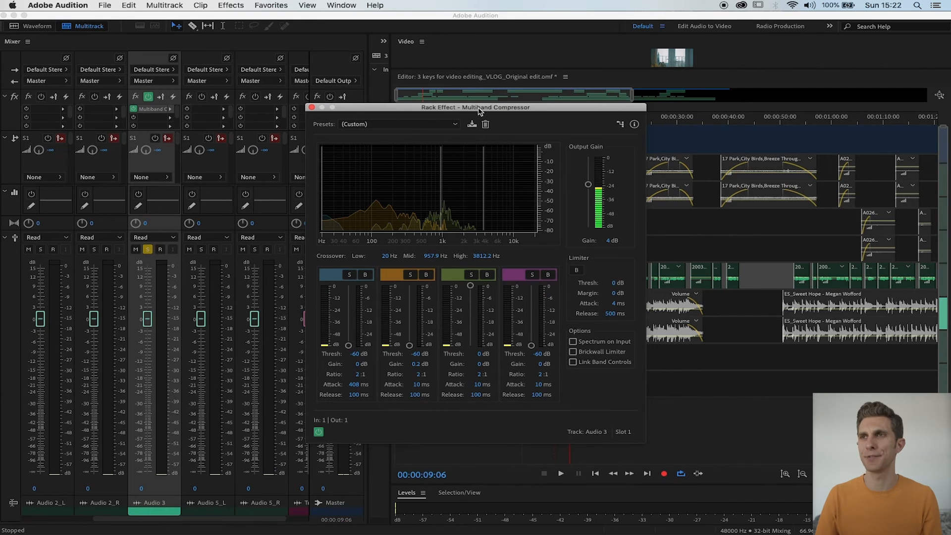
{"action": "key", "text": "space"}
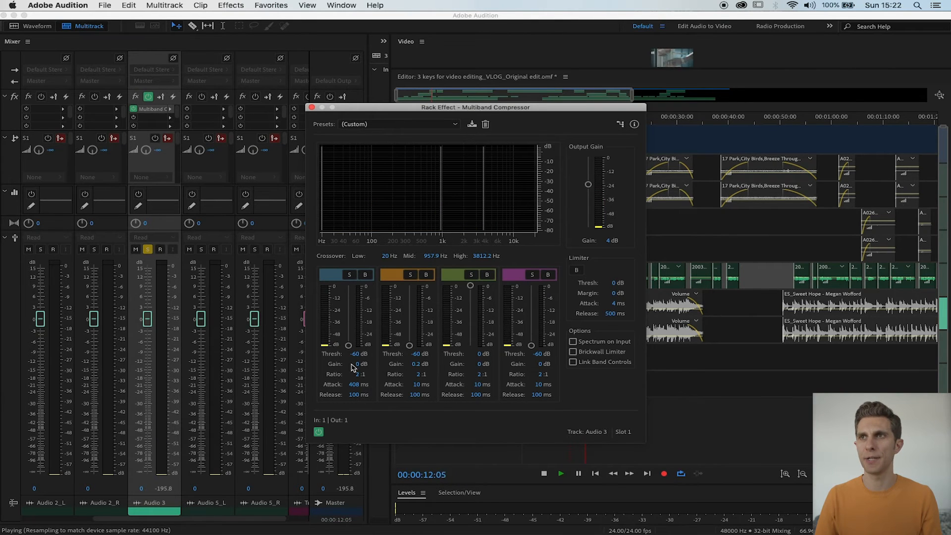
{"action": "left_click_drag", "start_coordinate": [446, 107], "coordinate": [297, 77]}
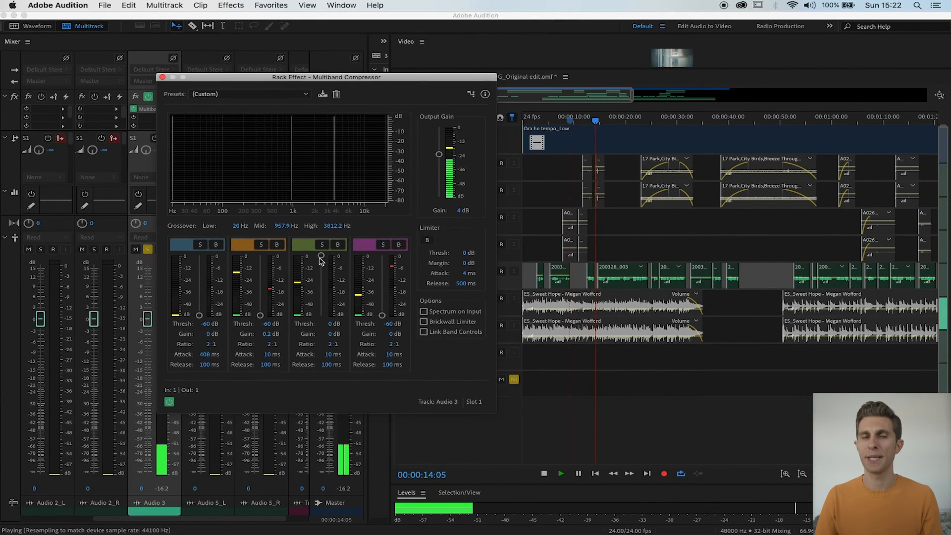
{"action": "key", "text": "space"}
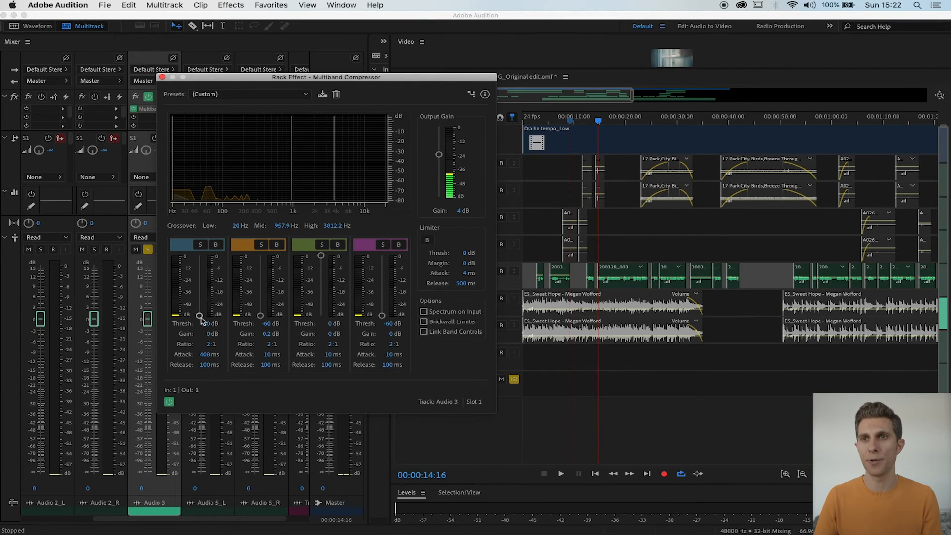
- Set the thresholds of the compressor's first, second and fourth bands to 0 dB, listen to the result, and close the effect window
{"action": "left_click_drag", "start_coordinate": [199, 316], "coordinate": [201, 256]}
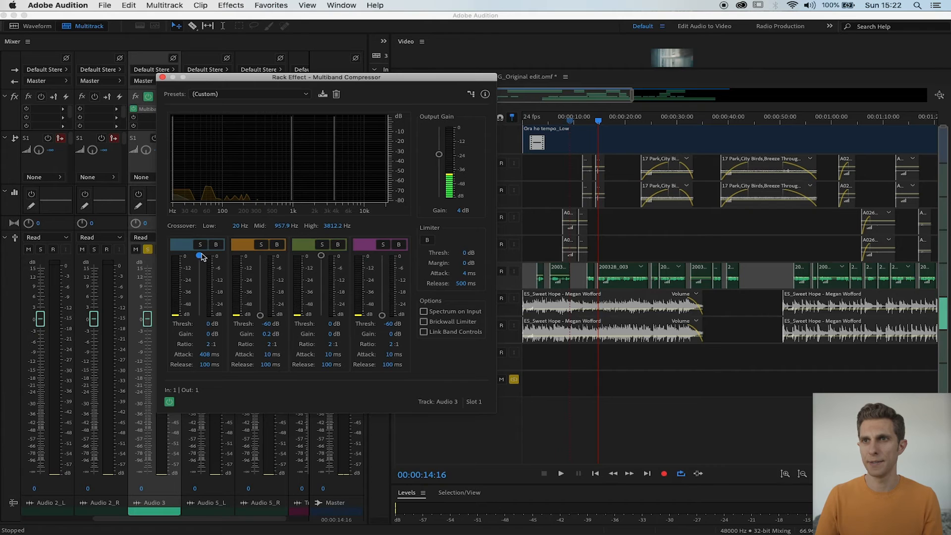
{"action": "left_click_drag", "start_coordinate": [260, 316], "coordinate": [259, 256]}
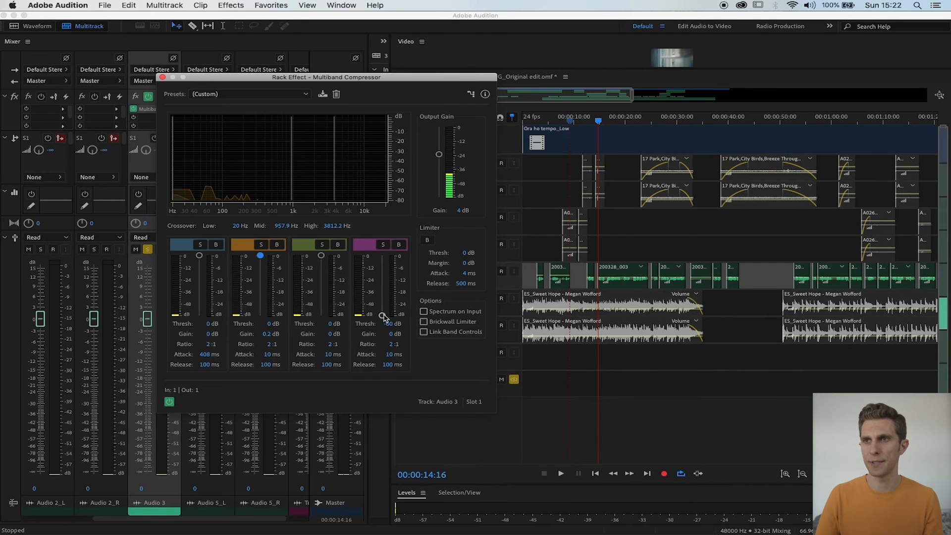
{"action": "left_click_drag", "start_coordinate": [382, 316], "coordinate": [382, 256]}
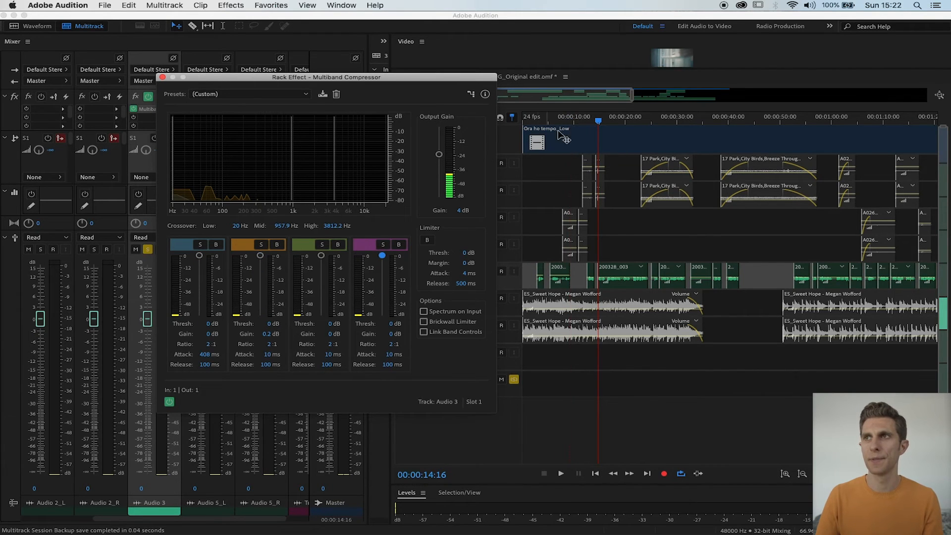
{"action": "key", "text": "space"}
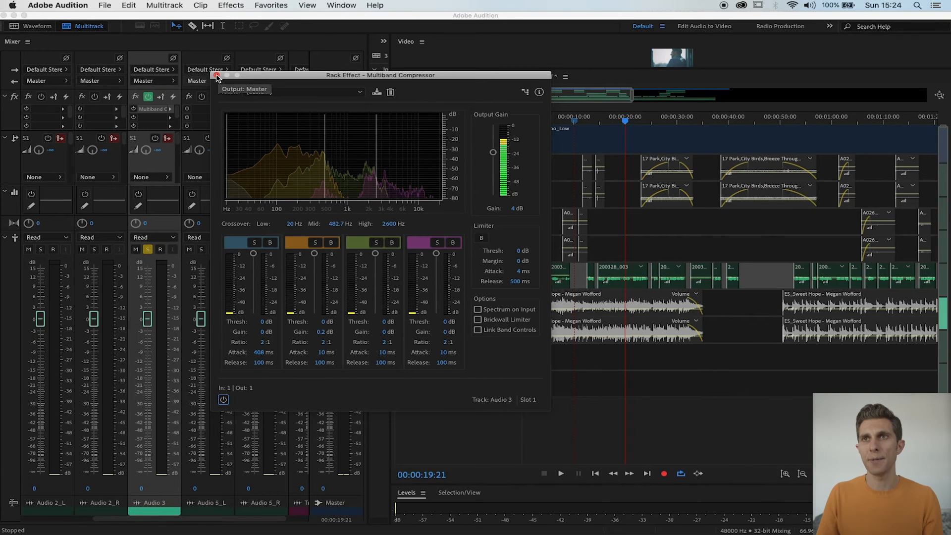
{"action": "left_click", "coordinate": [216, 76]}
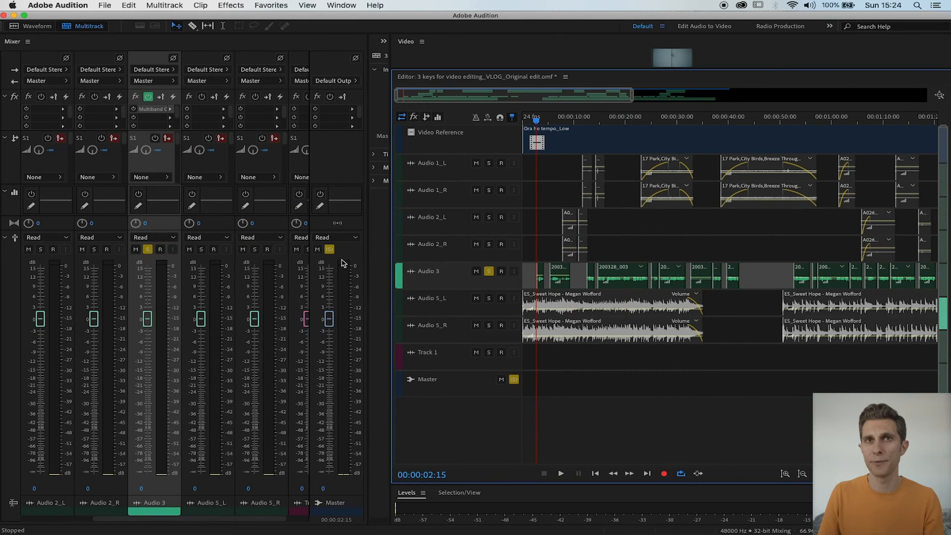
- Play the full mix with Audio 3 unsoloed and enlarge the Video panel above the Editor
{"action": "key", "text": "space"}
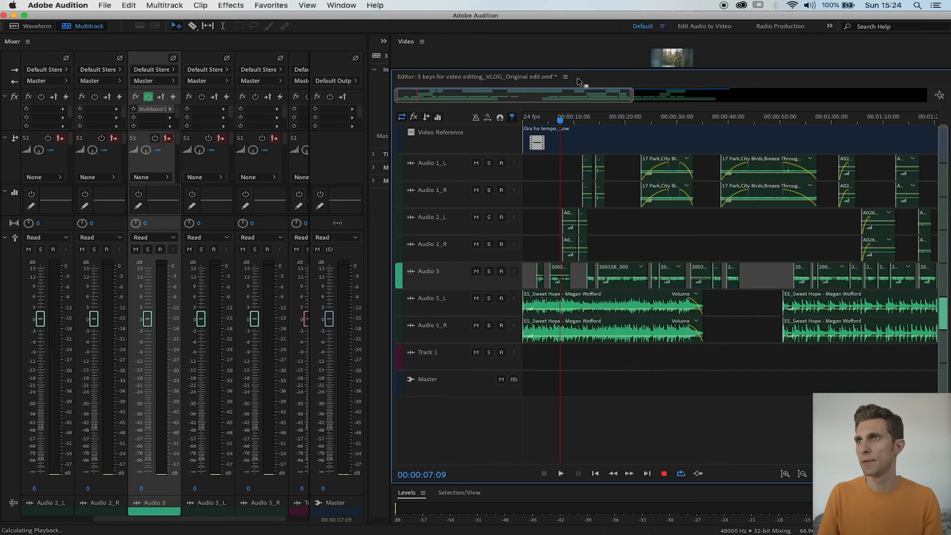
{"action": "left_click_drag", "start_coordinate": [582, 69], "coordinate": [585, 115]}
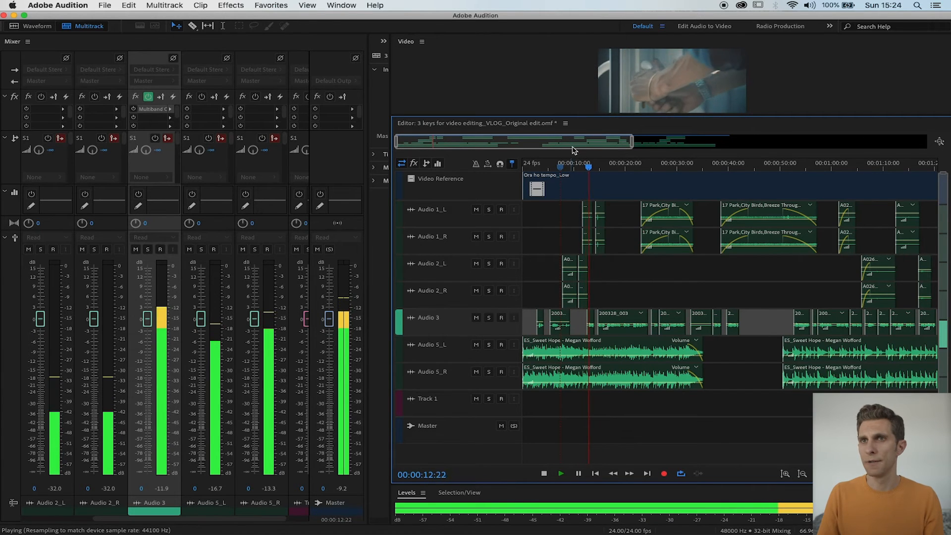
{"action": "key", "text": "space"}
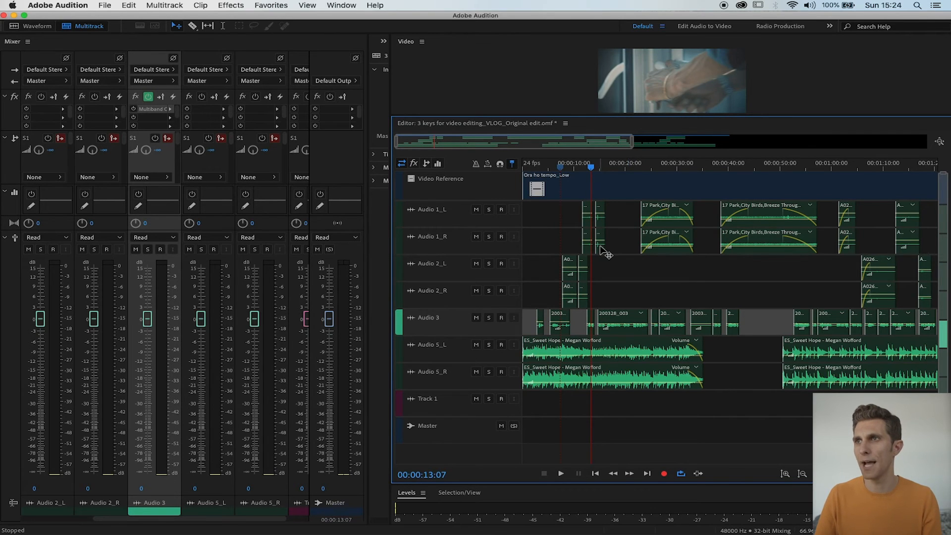
- Select the first clip on Audio 1_L and set that track's volume to -9 dB
{"action": "left_click", "coordinate": [588, 222]}
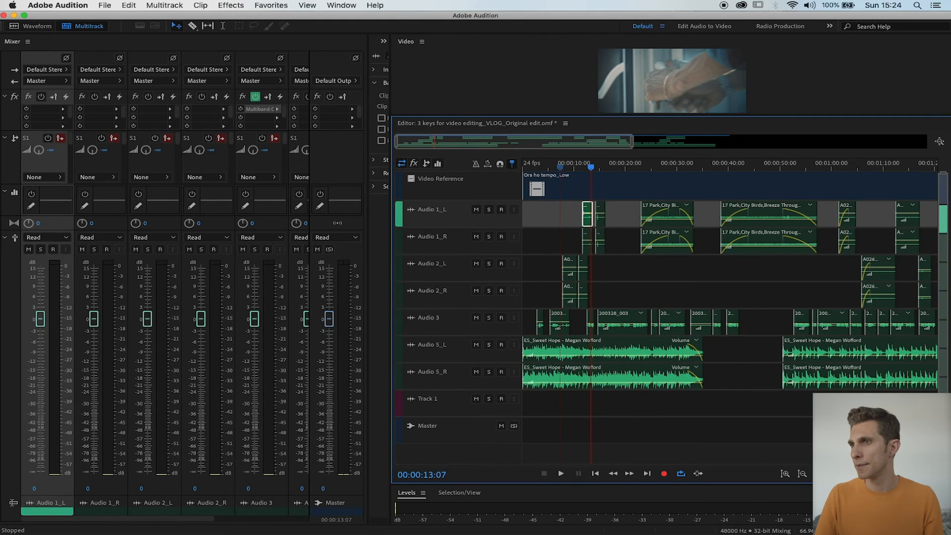
{"action": "left_click", "coordinate": [820, 475]}
{"action": "left_click", "coordinate": [820, 474]}
{"action": "left_click", "coordinate": [820, 474]}
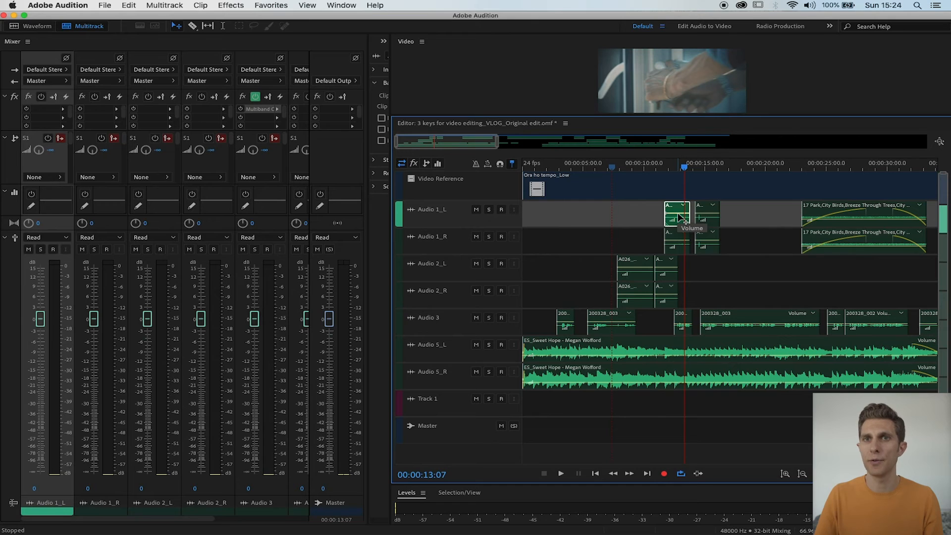
{"action": "left_click_drag", "start_coordinate": [40, 319], "coordinate": [43, 359]}
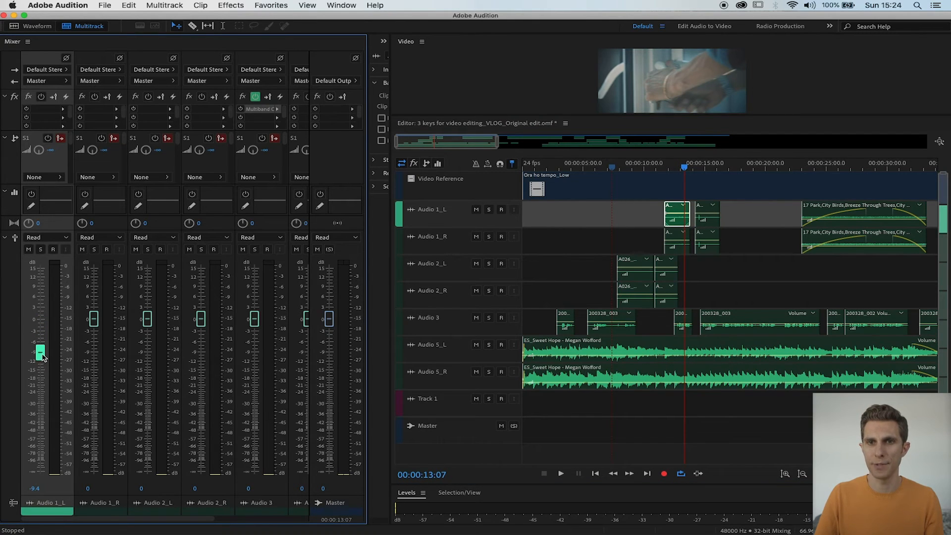
{"action": "left_click", "coordinate": [34, 489]}
{"action": "type", "text": "-9"}
{"action": "key", "text": "Return"}
- Set the Audio 1_R track's volume to -9 dB and play the mix from just before the first Audio 1 clips
{"action": "left_click", "coordinate": [90, 493]}
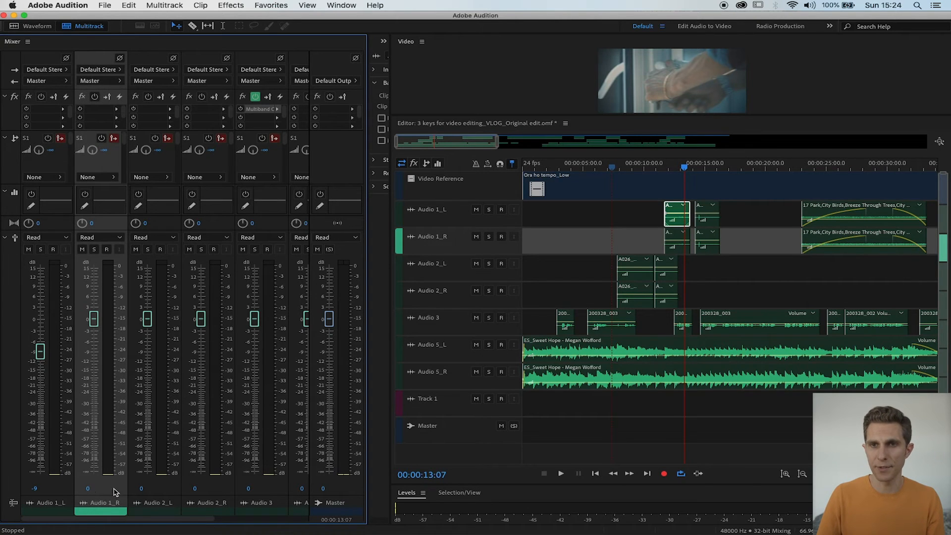
{"action": "left_click", "coordinate": [87, 488]}
{"action": "type", "text": "-9"}
{"action": "key", "text": "Return"}
{"action": "left_click", "coordinate": [663, 168]}
{"action": "key", "text": "space"}
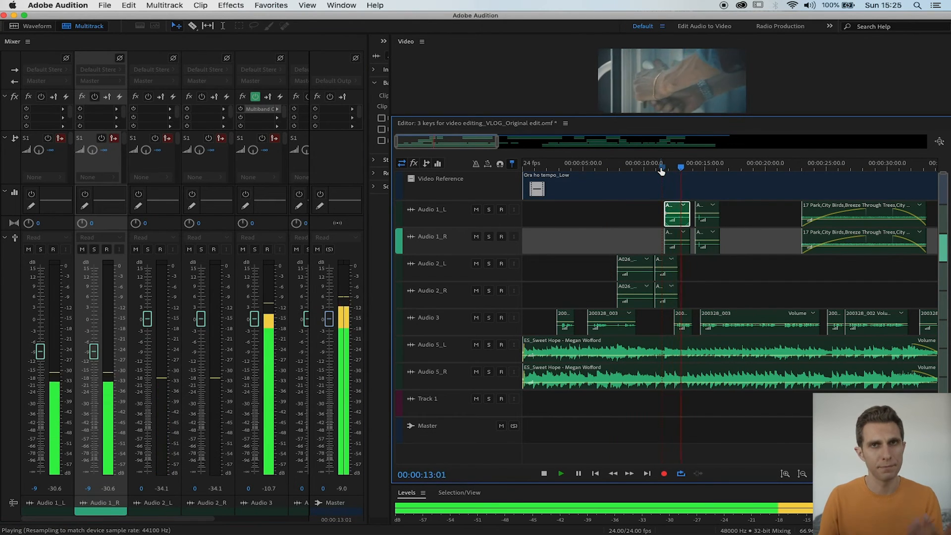
- Stop playback, deselect all clips and widen the Mixer panel until every track and the Master strip fit
{"action": "key", "text": "space"}
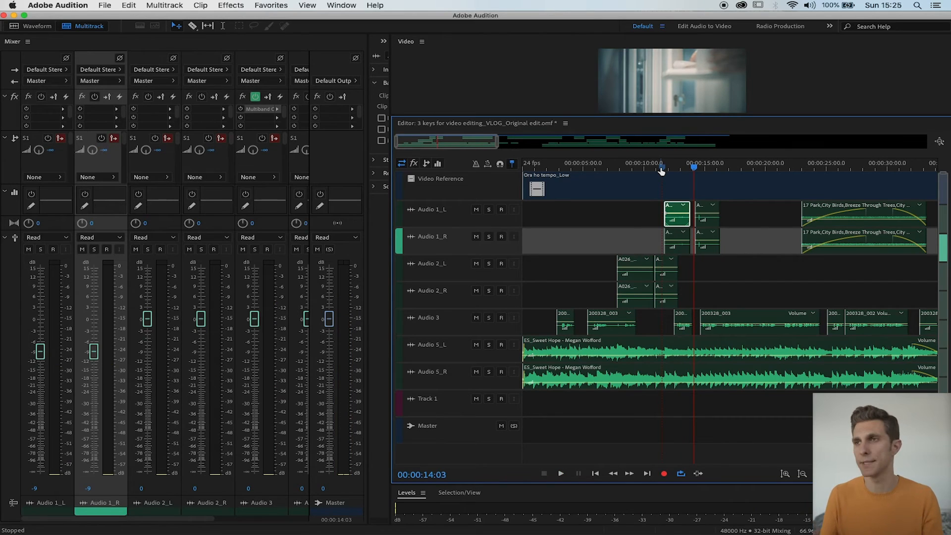
{"action": "key", "text": "super+shift+a"}
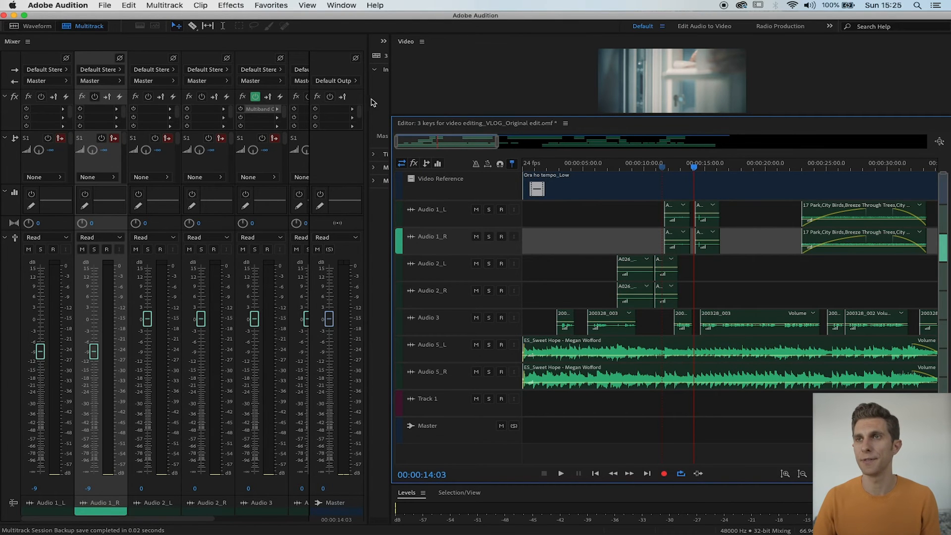
{"action": "left_click_drag", "start_coordinate": [373, 102], "coordinate": [524, 88]}
{"action": "left_click_drag", "start_coordinate": [518, 89], "coordinate": [517, 89]}
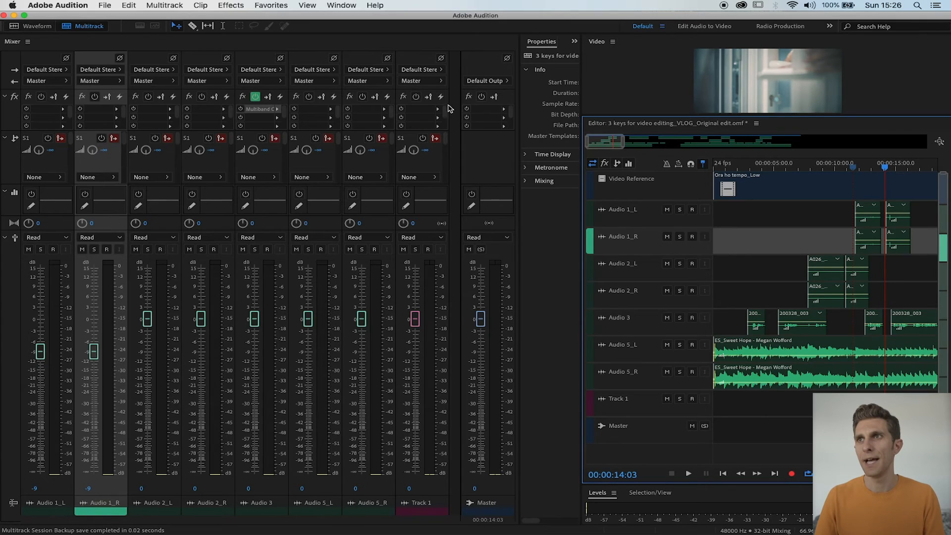
- Add a Hard Limiter to the Master track with a -2 dB maximum amplitude and 0 dB input boost, and close its window
{"action": "left_click", "coordinate": [504, 110]}
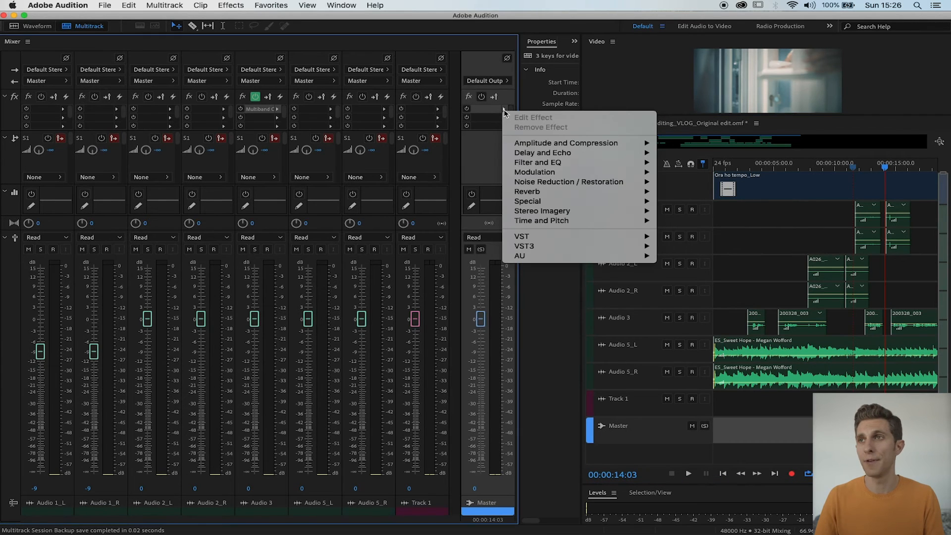
{"action": "mouse_move", "coordinate": [538, 144]}
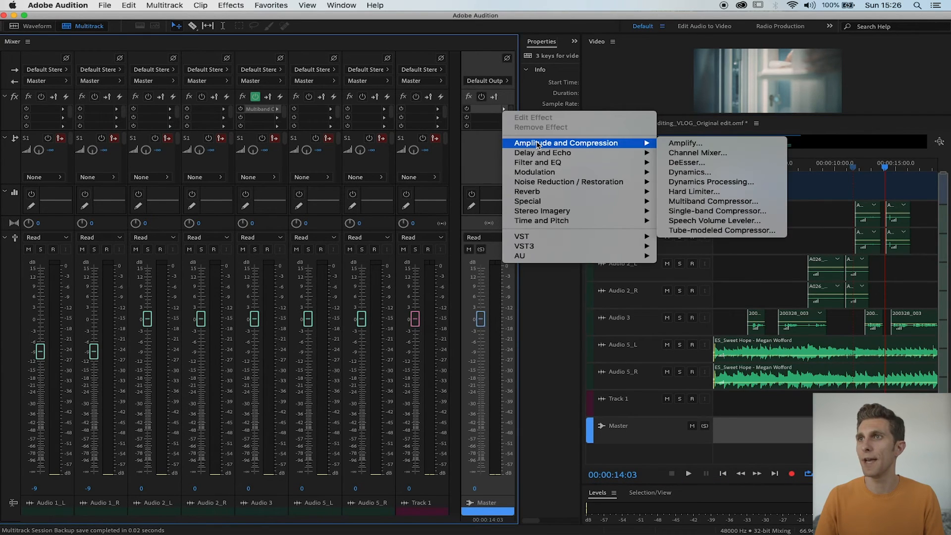
{"action": "left_click", "coordinate": [695, 193]}
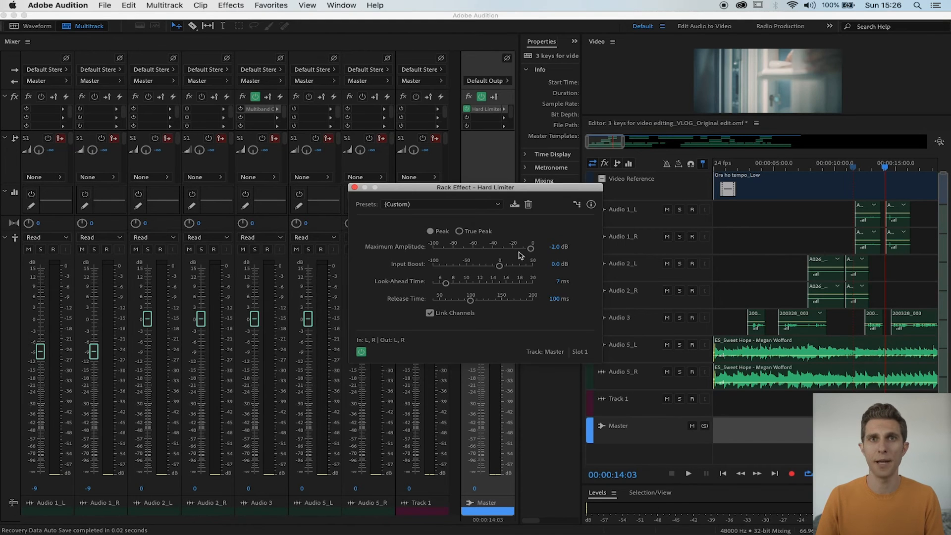
{"action": "left_click", "coordinate": [556, 264]}
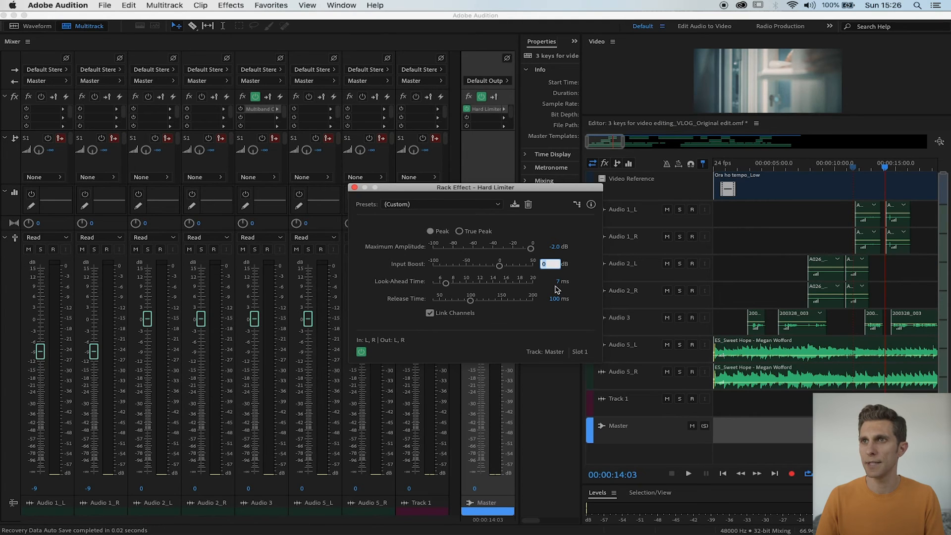
{"action": "left_click", "coordinate": [355, 188]}
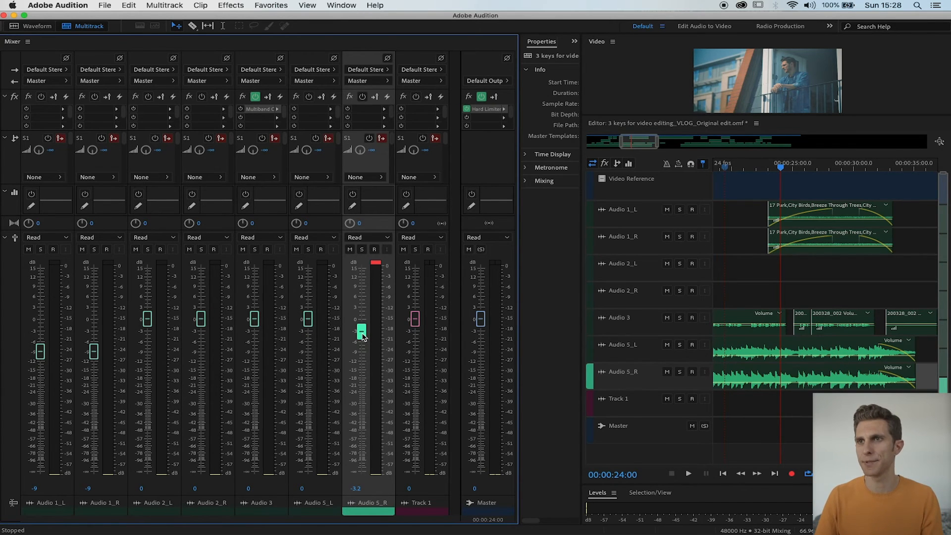
- Test the Master limiter by playing the mix with Audio 5_R raised to 15 dB, and set that track's volume to about -7.1 dB
{"action": "key", "text": "space"}
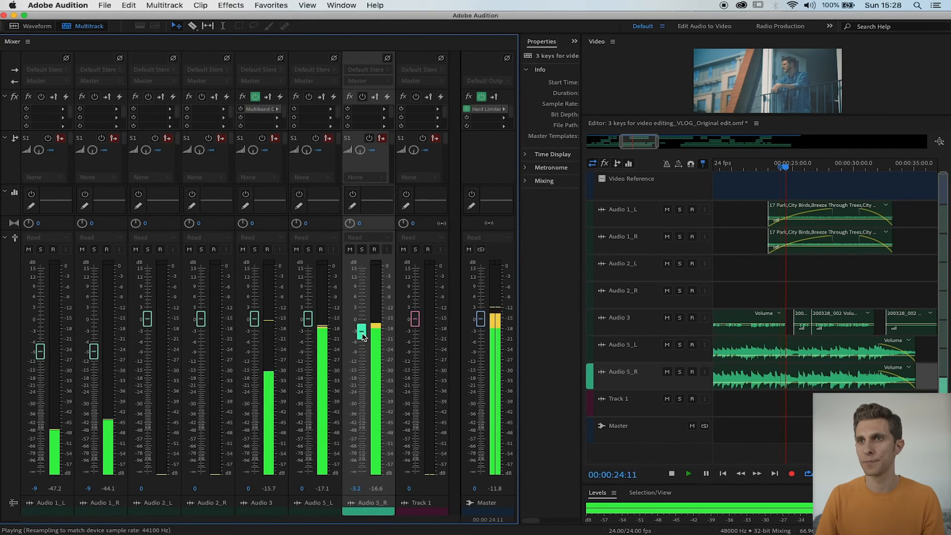
{"action": "left_click_drag", "start_coordinate": [364, 337], "coordinate": [362, 268]}
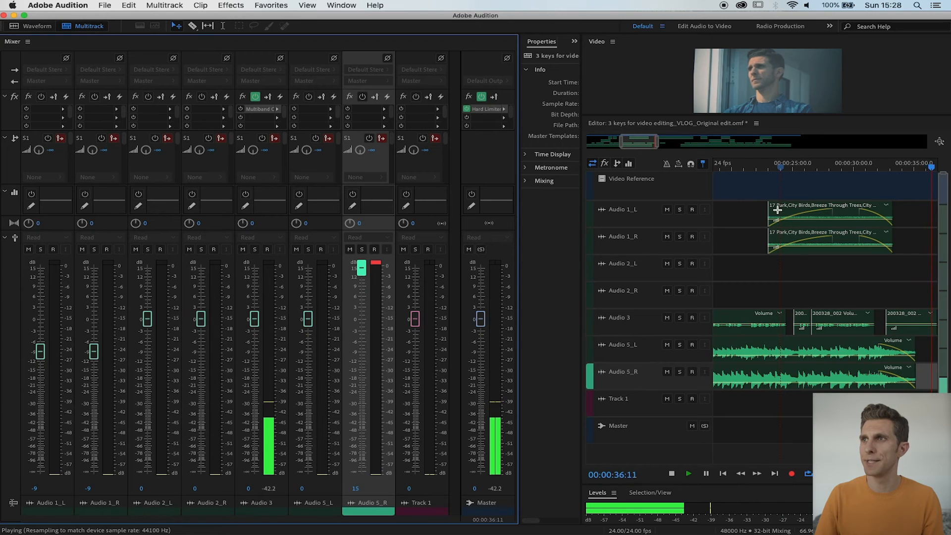
{"action": "left_click_drag", "start_coordinate": [722, 167], "coordinate": [771, 203]}
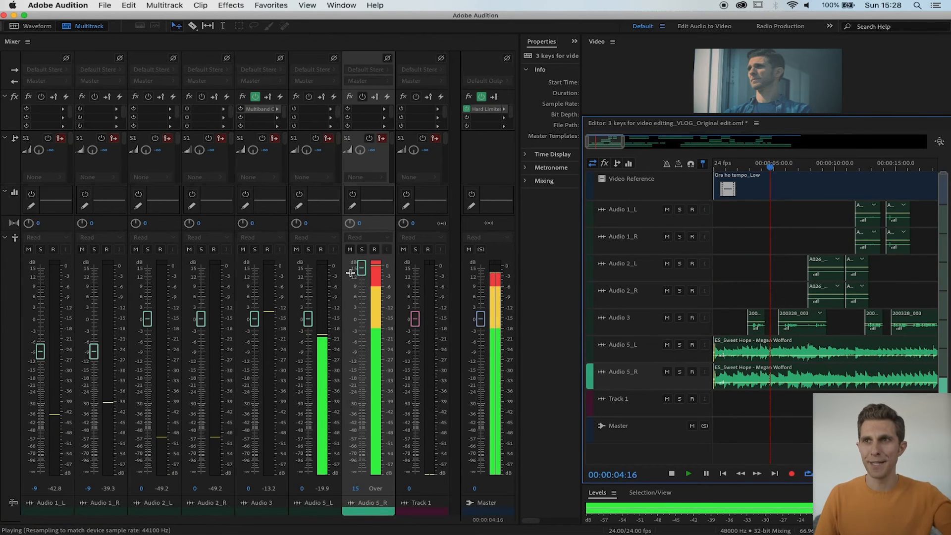
{"action": "key", "text": "space"}
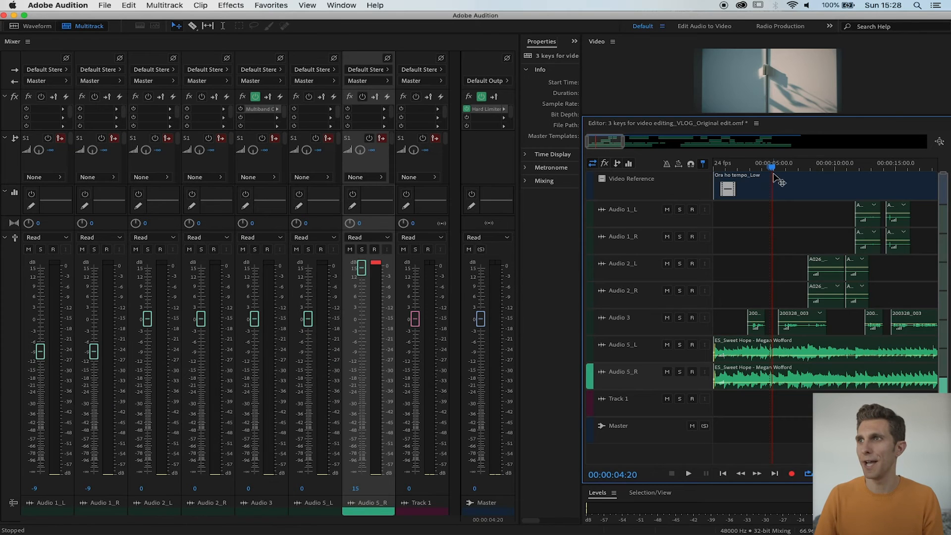
{"action": "key", "text": "space"}
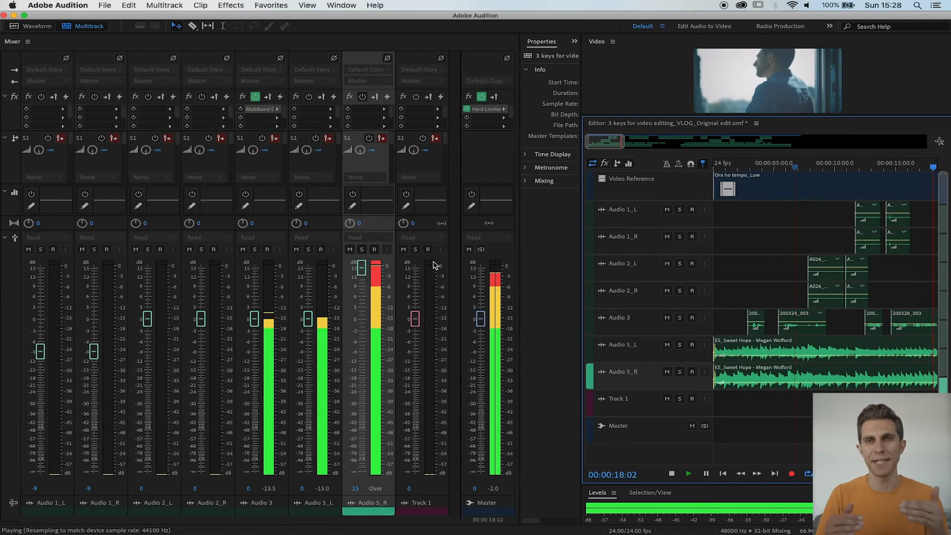
{"action": "left_click_drag", "start_coordinate": [362, 270], "coordinate": [362, 345]}
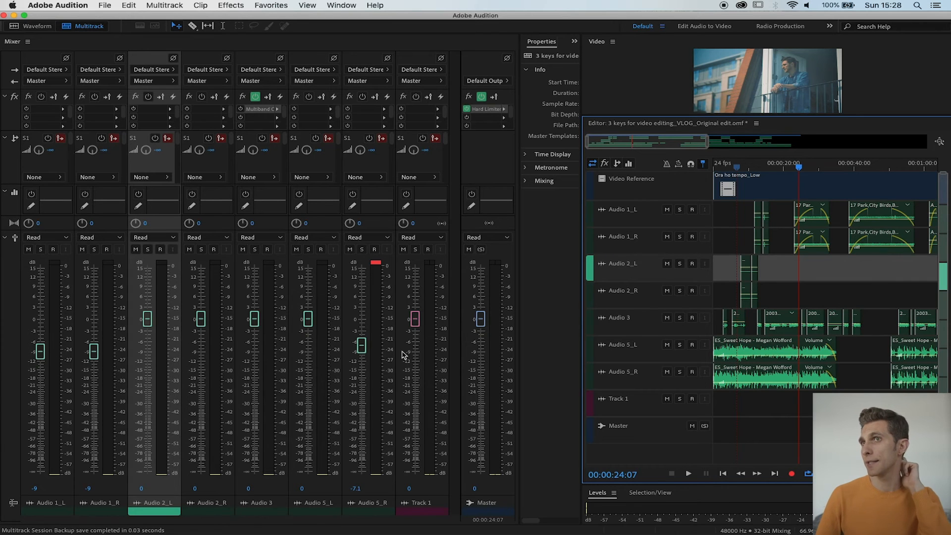
- Add a Multiband Compressor below the Master track's limiter, apply the Broadcast preset and close the effect window
{"action": "left_click", "coordinate": [505, 118]}
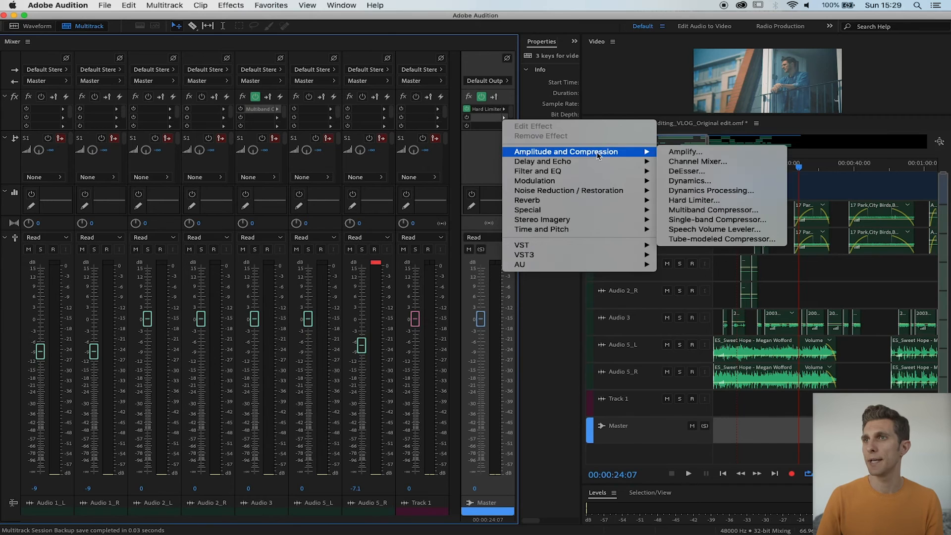
{"action": "mouse_move", "coordinate": [567, 185]}
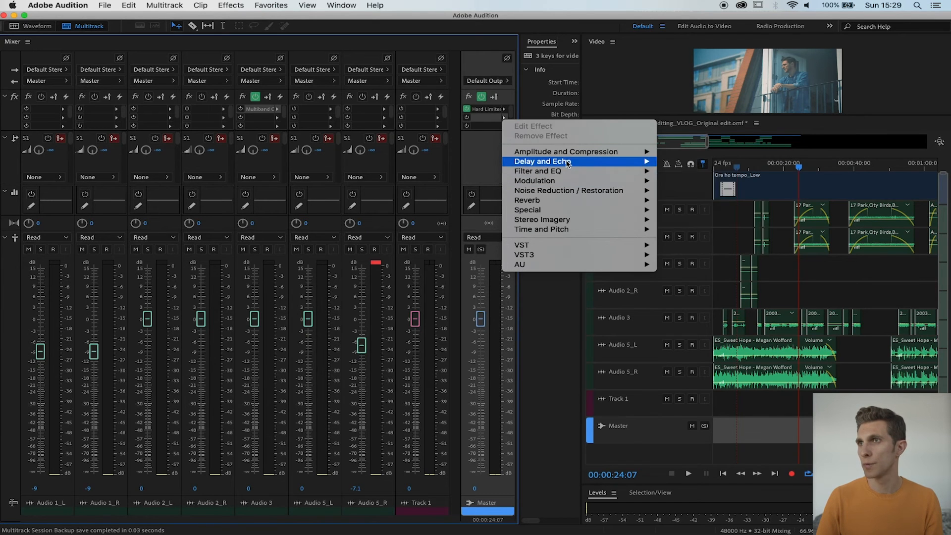
{"action": "mouse_move", "coordinate": [570, 154]}
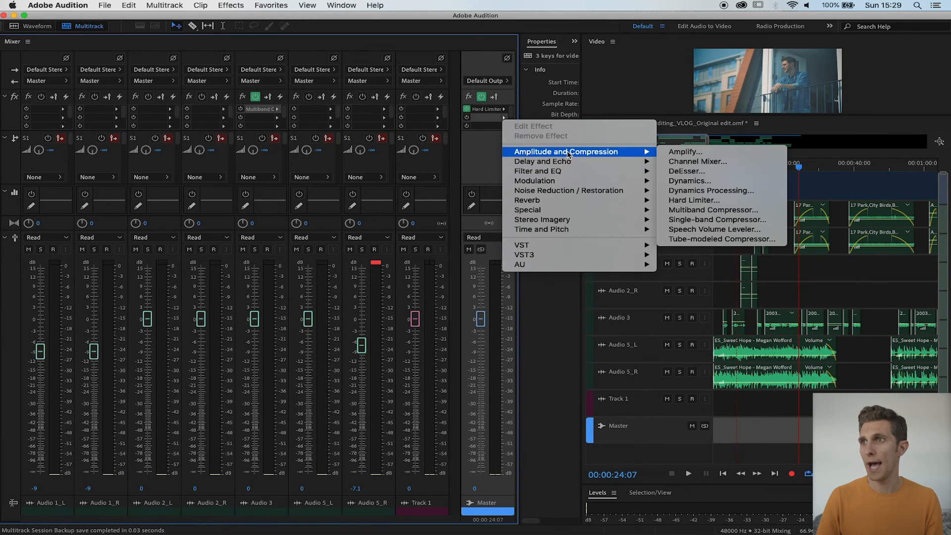
{"action": "left_click", "coordinate": [722, 210]}
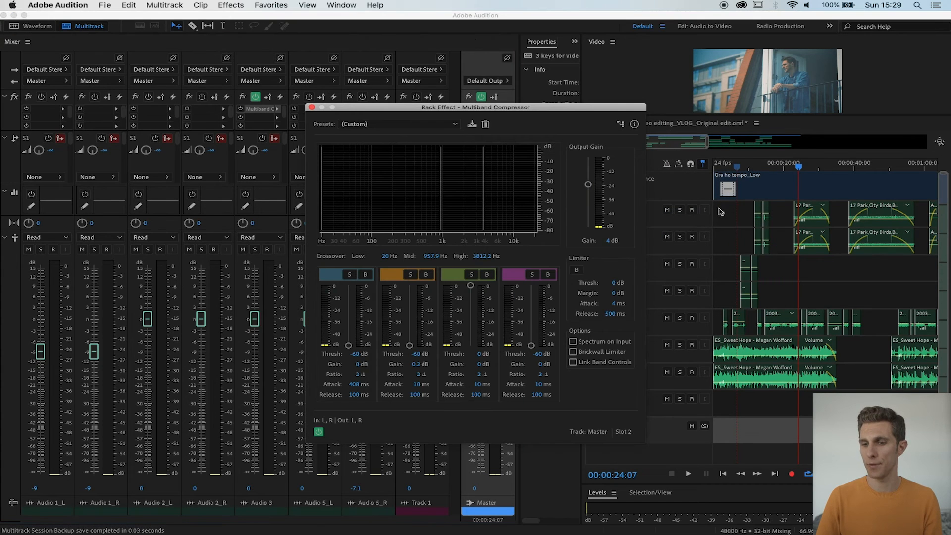
{"action": "key", "text": "space"}
{"action": "key", "text": "space"}
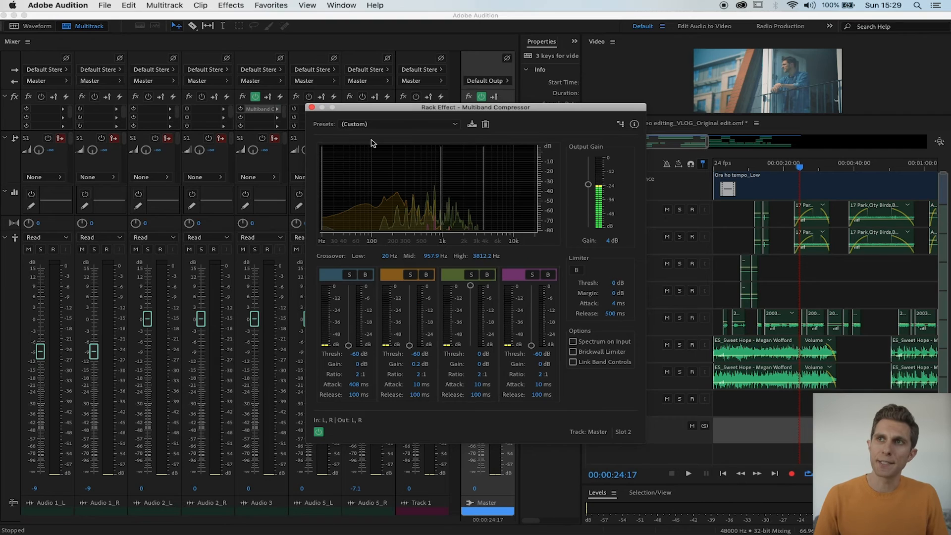
{"action": "left_click", "coordinate": [375, 126]}
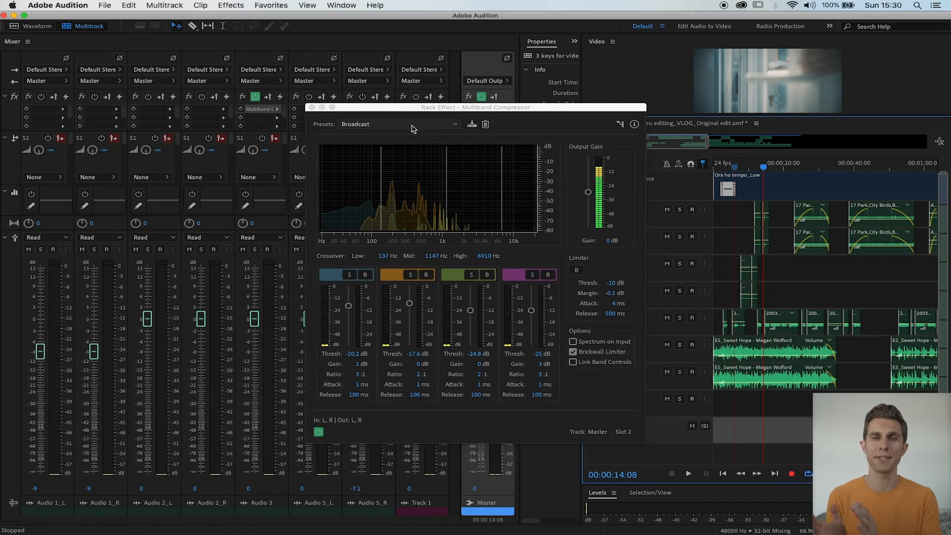
{"action": "left_click", "coordinate": [311, 107]}
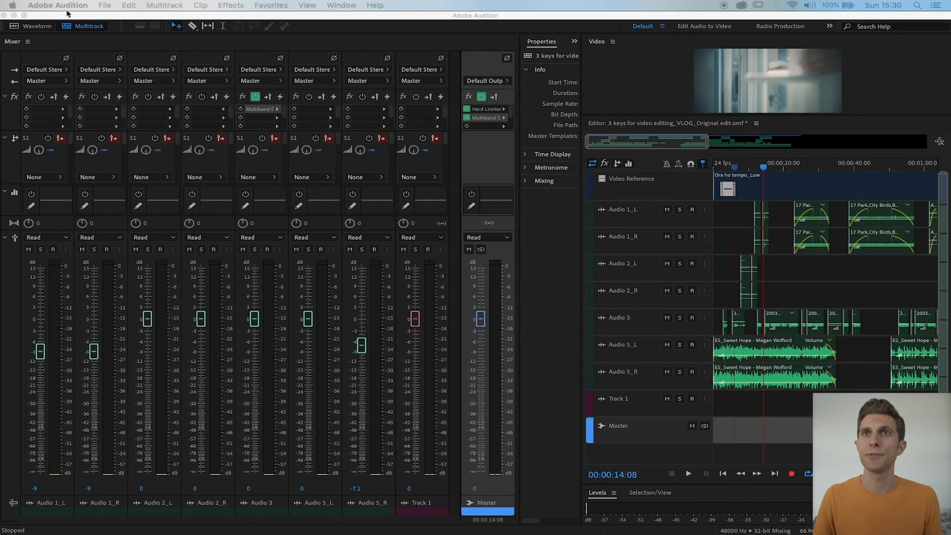
- Set up a multitrack mixdown export of the entire session as Wave PCM and browse for its save location
{"action": "left_click", "coordinate": [109, 5]}
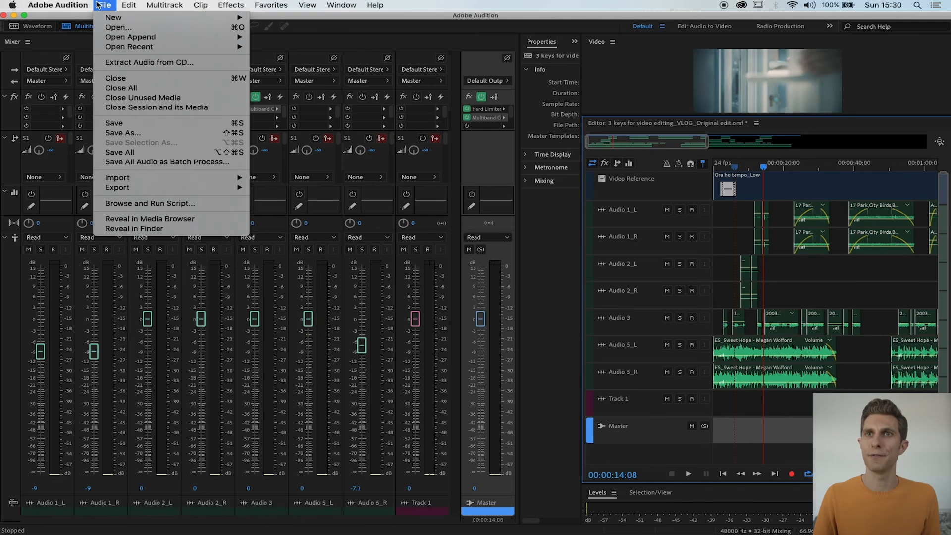
{"action": "mouse_move", "coordinate": [164, 187]}
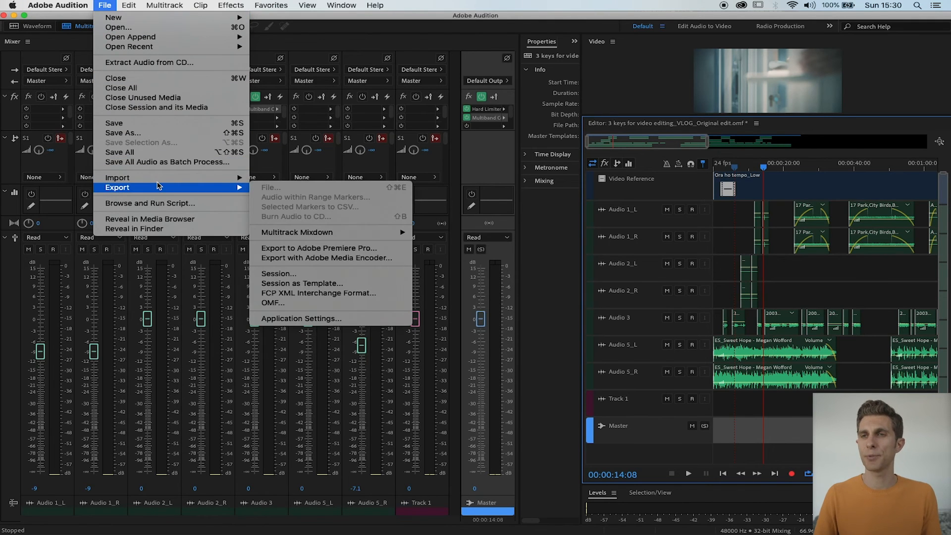
{"action": "mouse_move", "coordinate": [344, 232]}
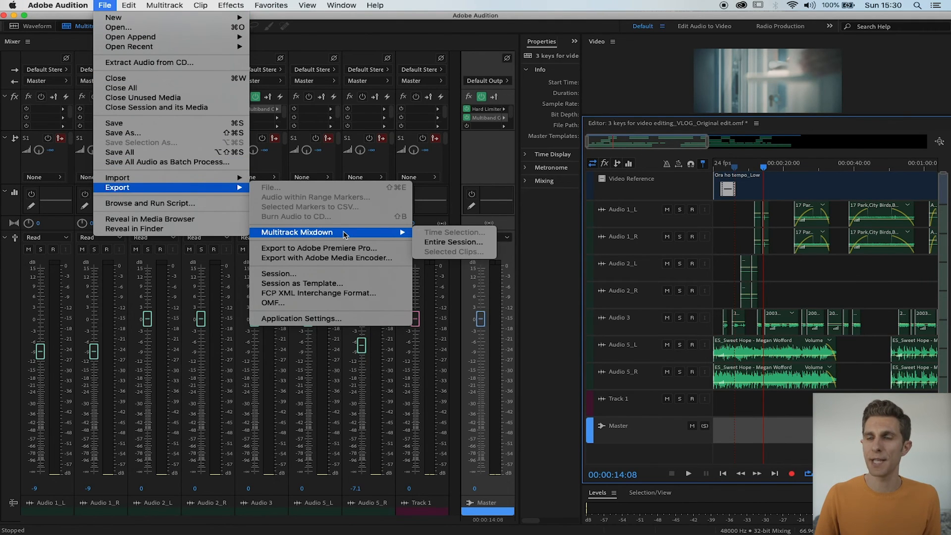
{"action": "left_click", "coordinate": [462, 246]}
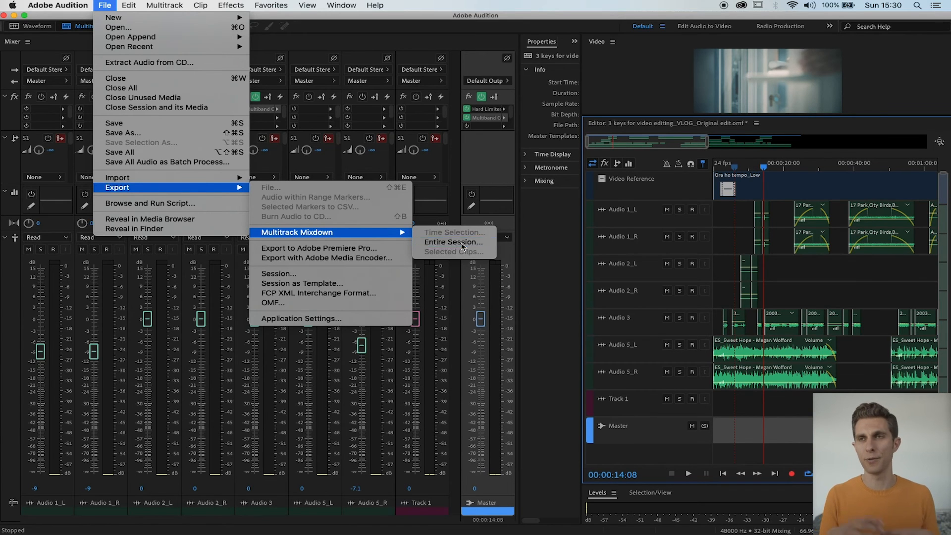
{"action": "left_click_drag", "start_coordinate": [468, 165], "coordinate": [274, 131]}
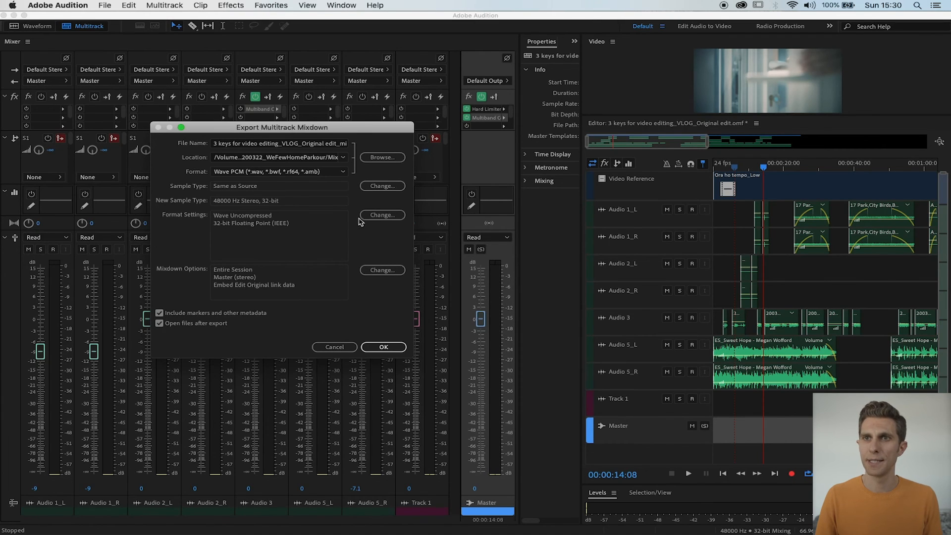
{"action": "left_click", "coordinate": [386, 218]}
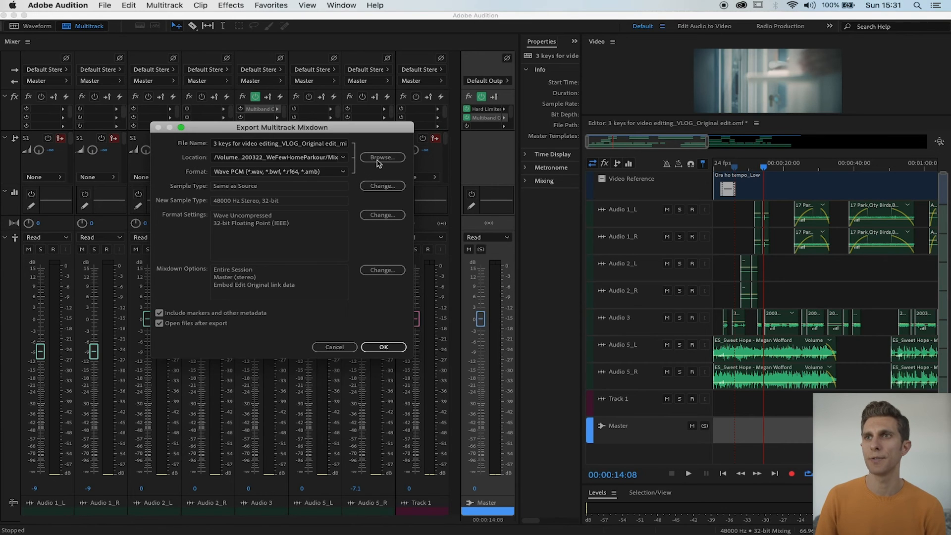
{"action": "left_click", "coordinate": [382, 157]}
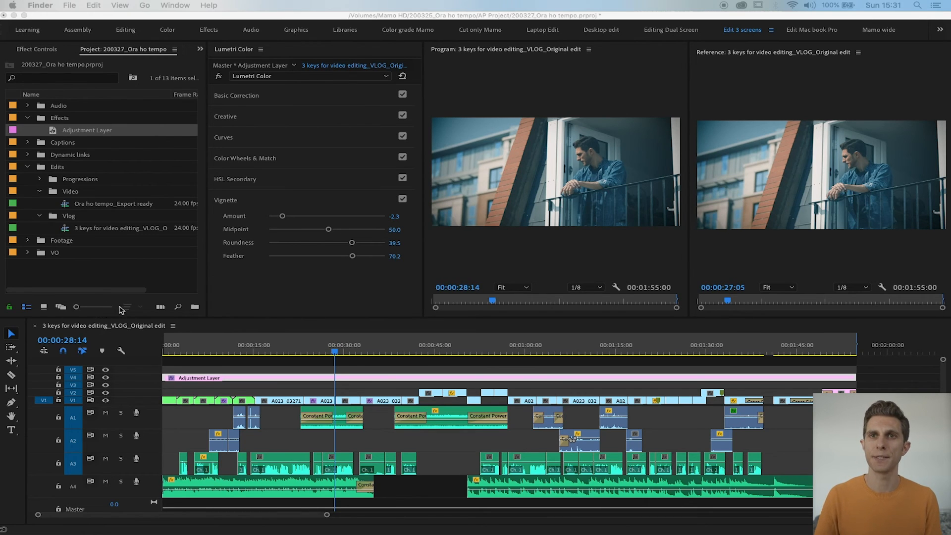
- Switch to Premiere Pro, expand the Audio bin in the project and select its Mix bin
{"action": "left_click", "coordinate": [89, 263]}
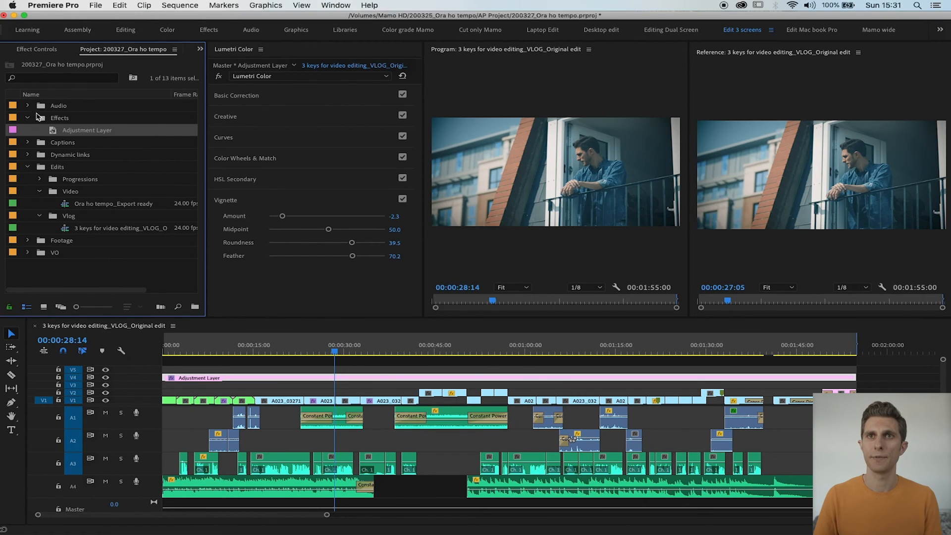
{"action": "left_click", "coordinate": [27, 106]}
{"action": "left_click", "coordinate": [39, 119]}
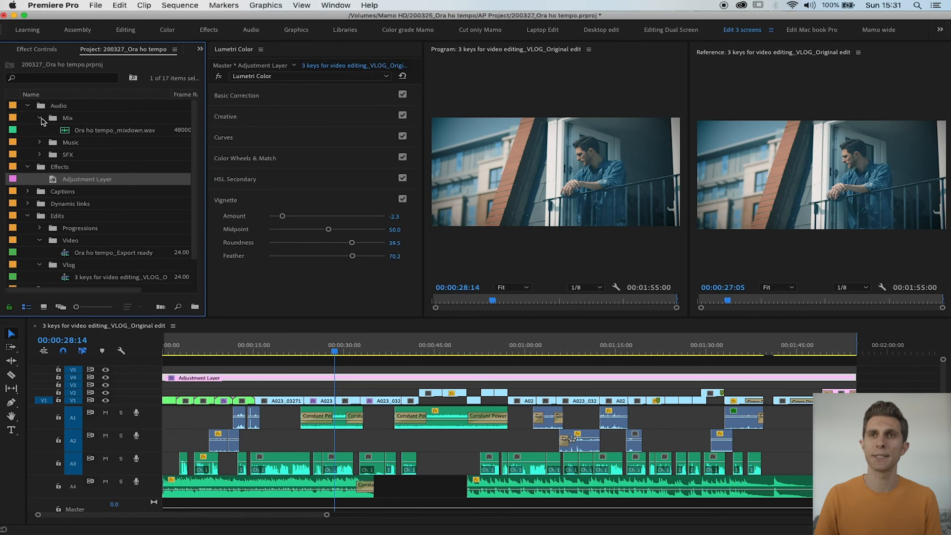
{"action": "left_click", "coordinate": [71, 120]}
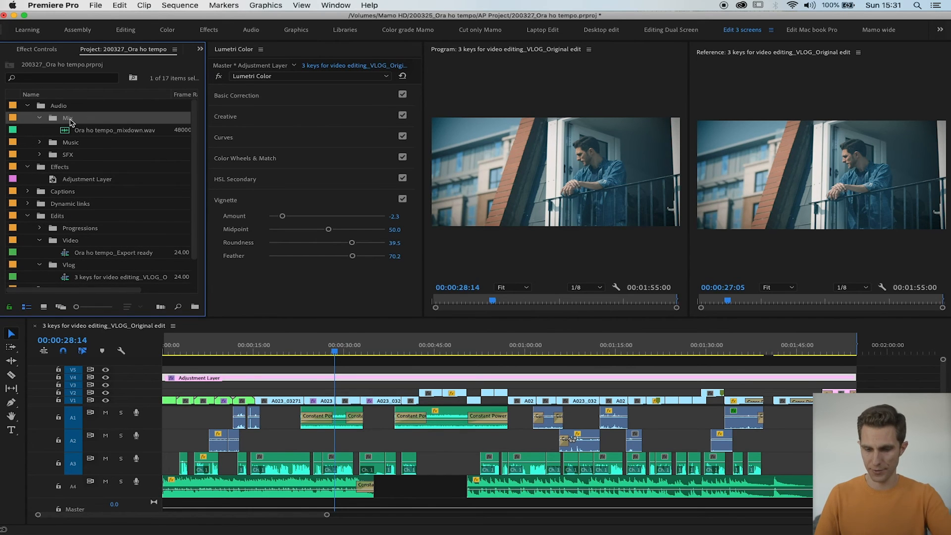
- Import Ora ho tempo_mixdown.wav from the AP Project's Mix folder into the selected bin
{"action": "key", "text": "super+i"}
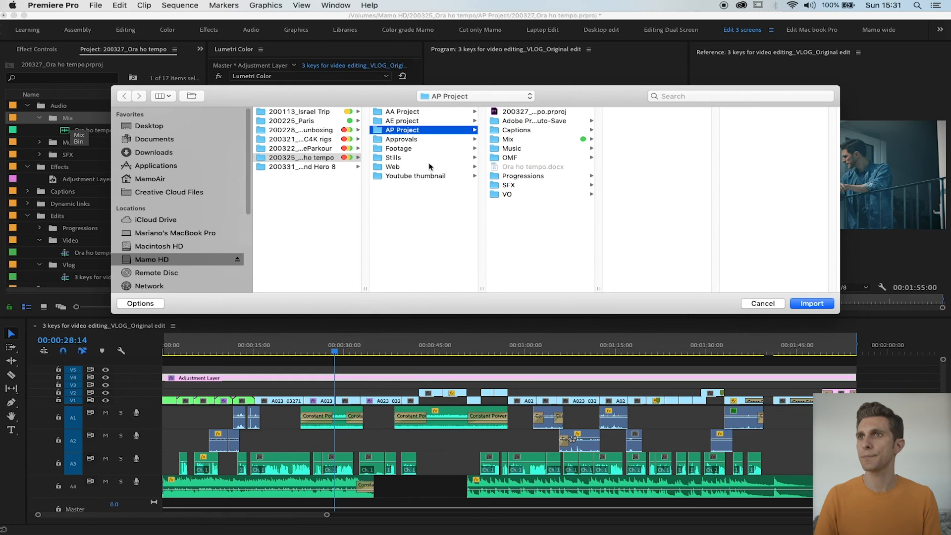
{"action": "left_click", "coordinate": [508, 139]}
{"action": "left_click", "coordinate": [640, 121]}
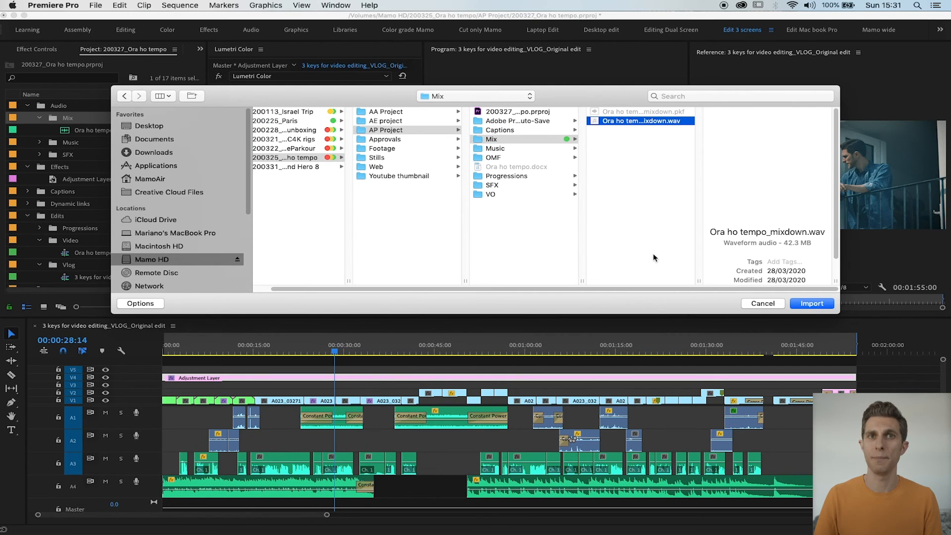
{"action": "left_click", "coordinate": [817, 304]}
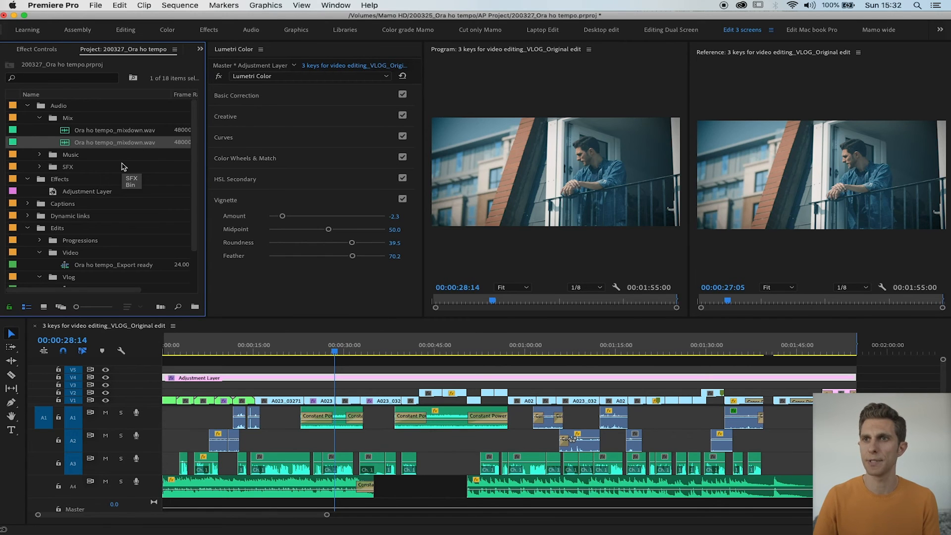
- Duplicate the "3 keys for video editing_VLOG_Original edit" sequence in the Vlog bin and rename the copy "3 keys for video editing_EXPORT"
{"action": "left_click_drag", "start_coordinate": [343, 318], "coordinate": [338, 292]}
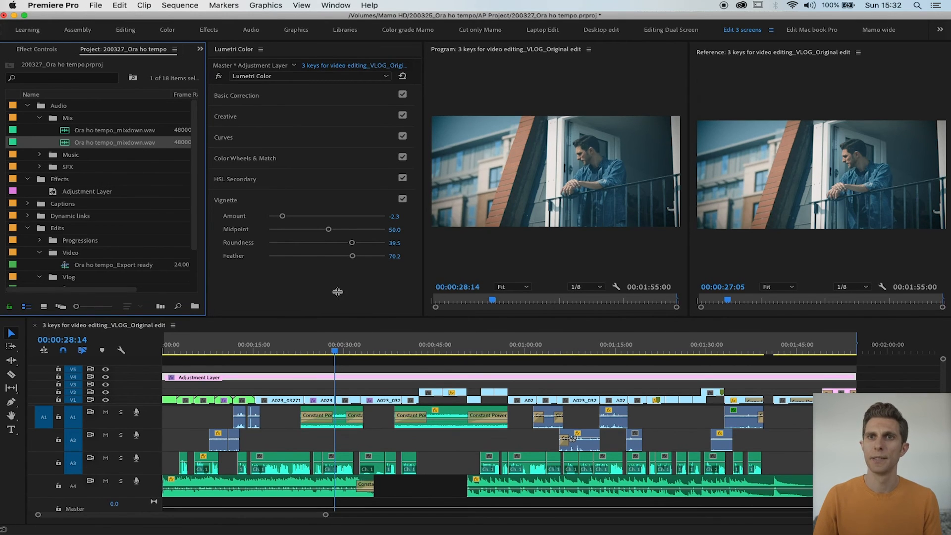
{"action": "scroll", "coordinate": [66, 231], "scroll_direction": "down", "scroll_amount": 3}
{"action": "left_click", "coordinate": [66, 230]}
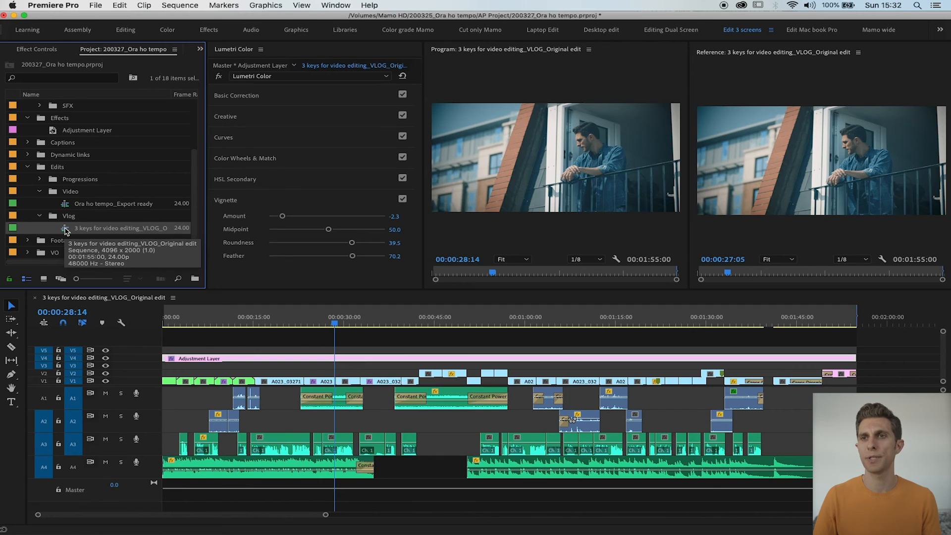
{"action": "right_click", "coordinate": [83, 232]}
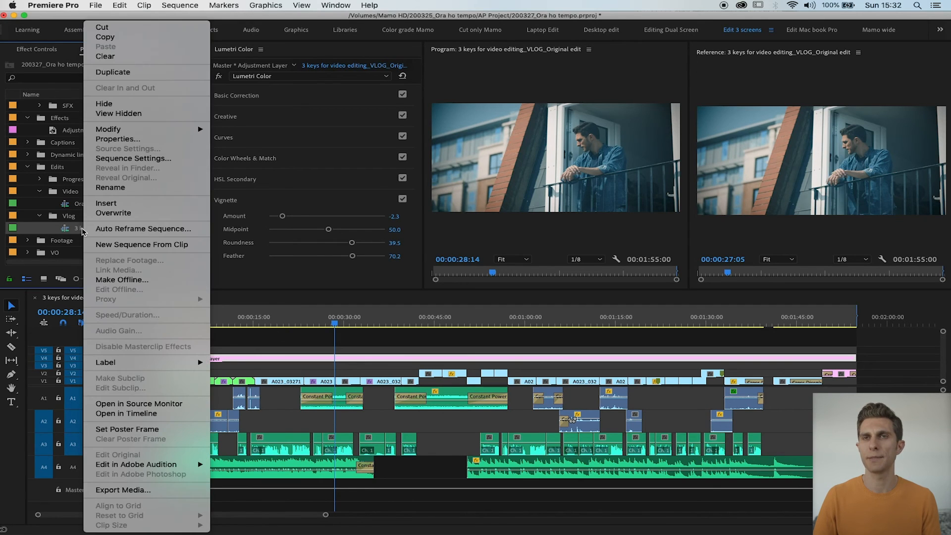
{"action": "left_click", "coordinate": [114, 73]}
{"action": "left_click", "coordinate": [99, 241]}
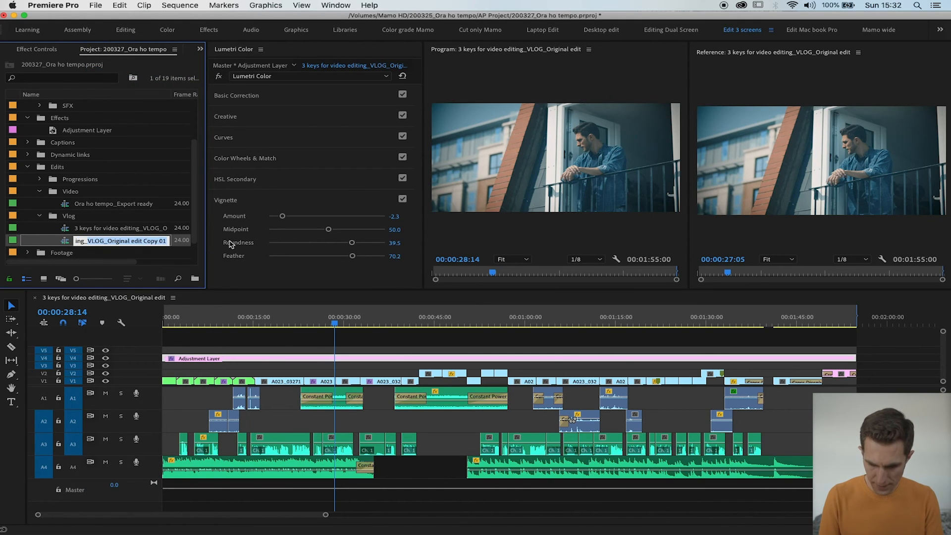
{"action": "type", "text": "EXPORT"}
- Open the "3 keys for video editing_EXPORT" sequence and delete all clips from its audio tracks
{"action": "double_click", "coordinate": [65, 241]}
{"action": "left_click_drag", "start_coordinate": [883, 391], "coordinate": [105, 484]}
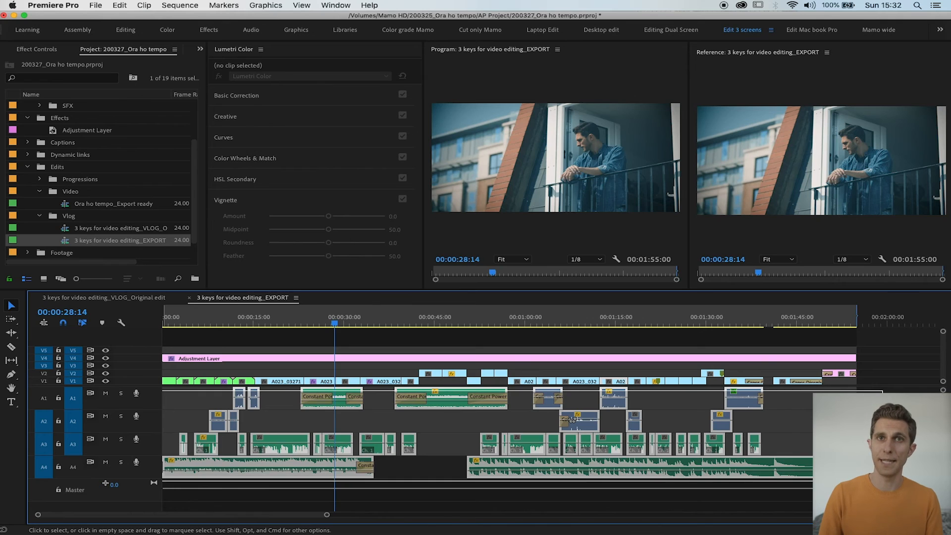
{"action": "key", "text": "Delete"}
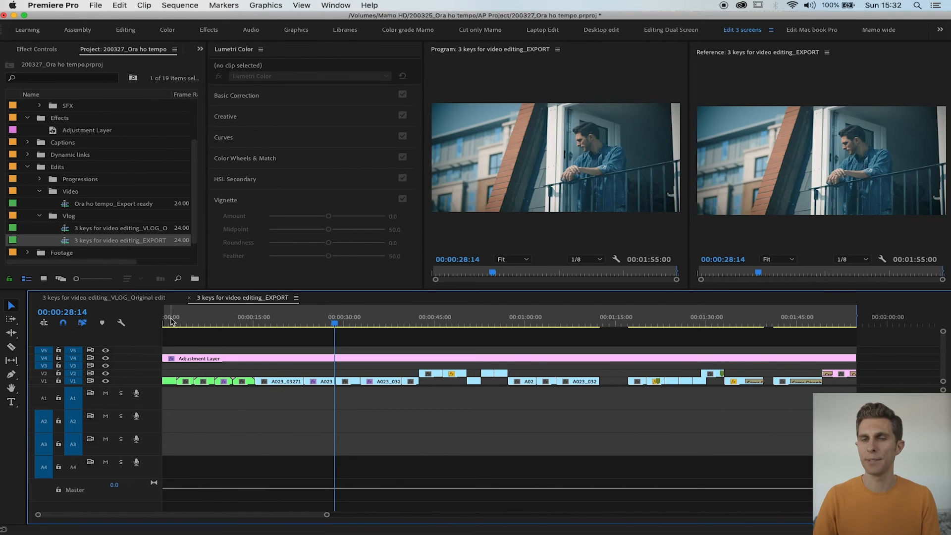
- Place the newly imported Ora ho tempo_mixdown.wav from the Mix bin on track A1 at the start of the sequence
{"action": "left_click", "coordinate": [273, 321]}
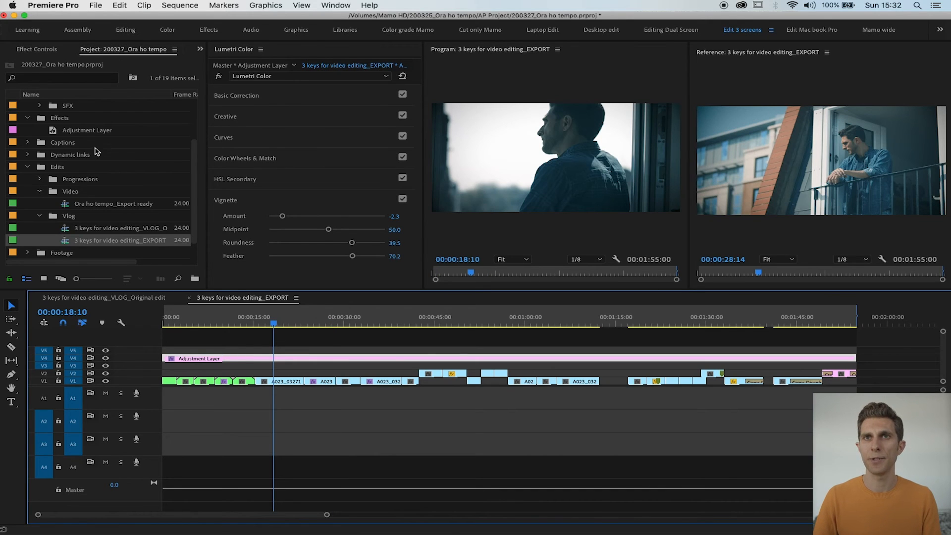
{"action": "scroll", "coordinate": [50, 124], "scroll_direction": "up", "scroll_amount": 3}
{"action": "left_click_drag", "start_coordinate": [67, 142], "coordinate": [164, 400]}
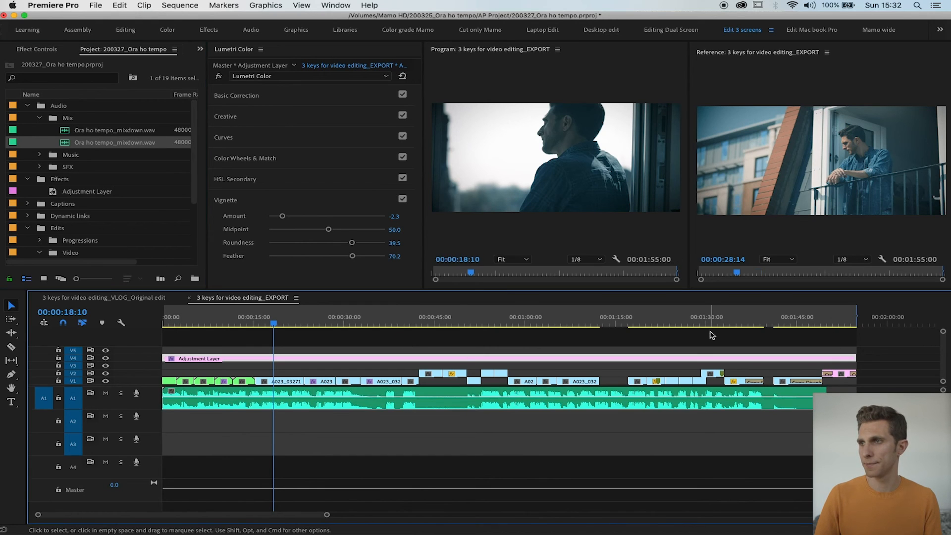
- Play the sequence's opening from about 00:00:04:10 to check the mixdown, and return the playhead to the start
{"action": "left_click_drag", "start_coordinate": [240, 321], "coordinate": [192, 322]}
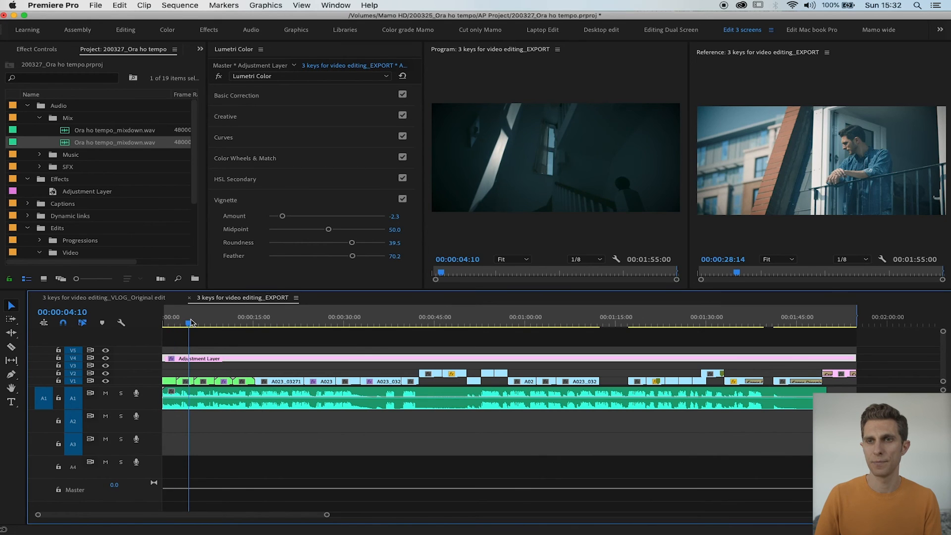
{"action": "key", "text": "space"}
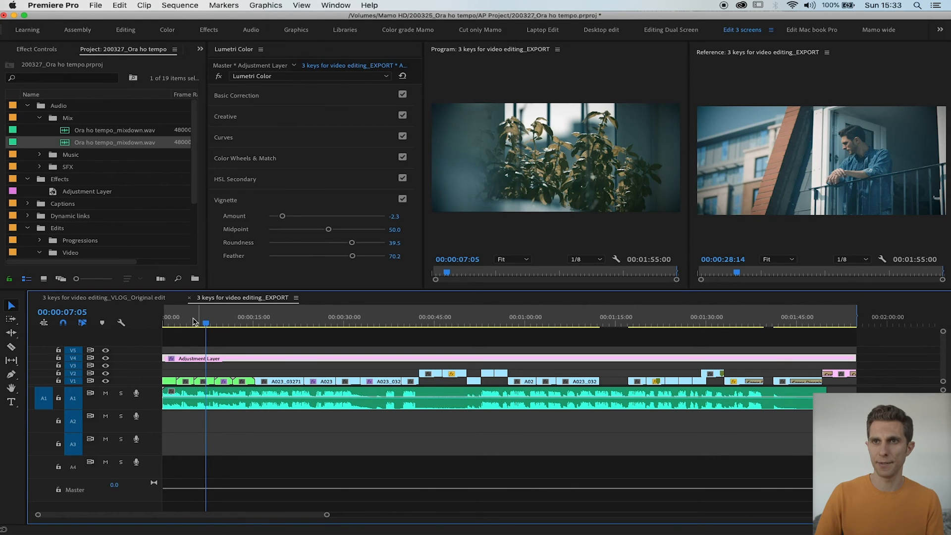
{"action": "left_click", "coordinate": [165, 321]}
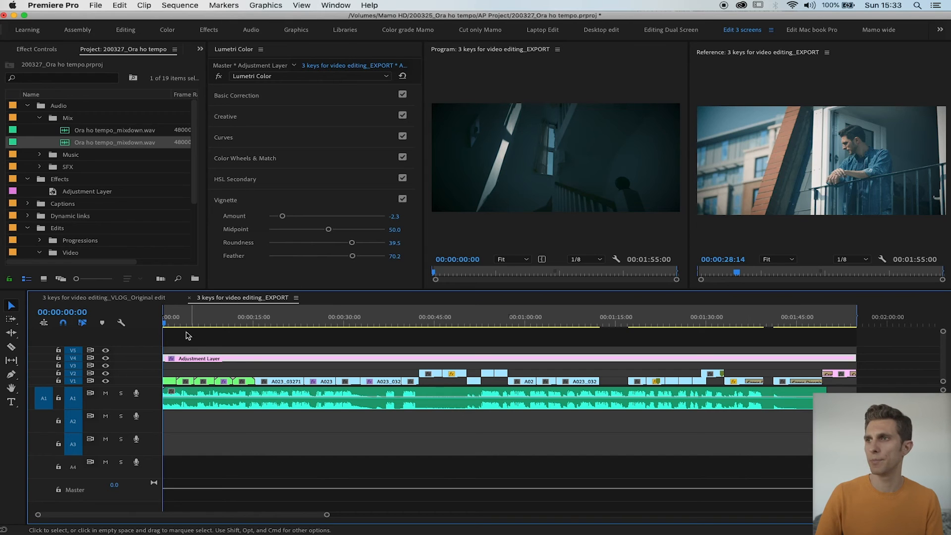
- Move the playhead to the sequence's last frame at 00:01:54:23 and deselect all clips
{"action": "left_click", "coordinate": [860, 321]}
{"action": "left_click", "coordinate": [859, 320]}
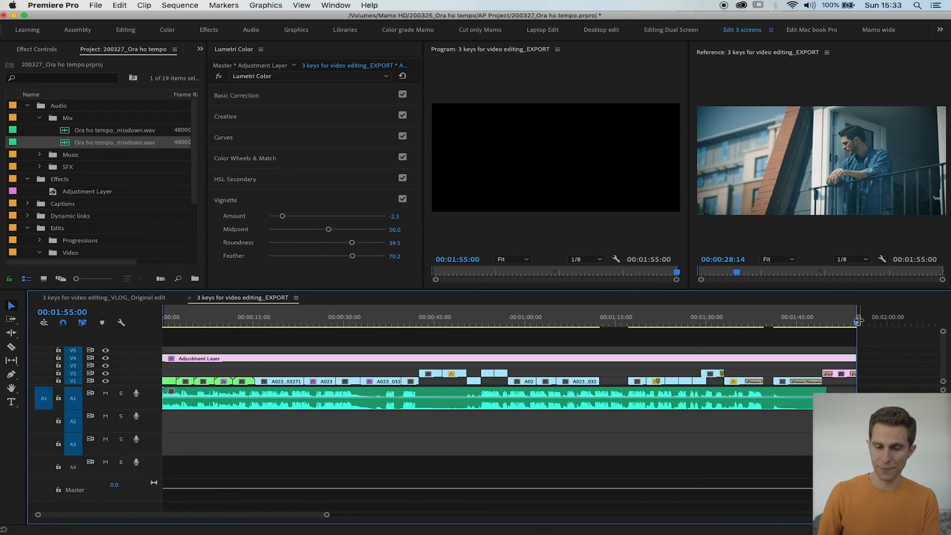
{"action": "key", "text": "Left"}
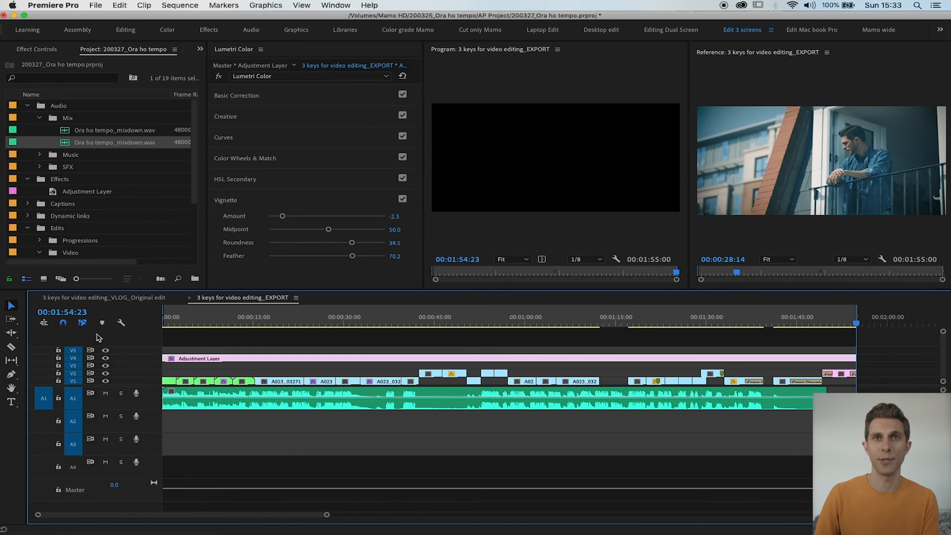
{"action": "left_click", "coordinate": [876, 336]}
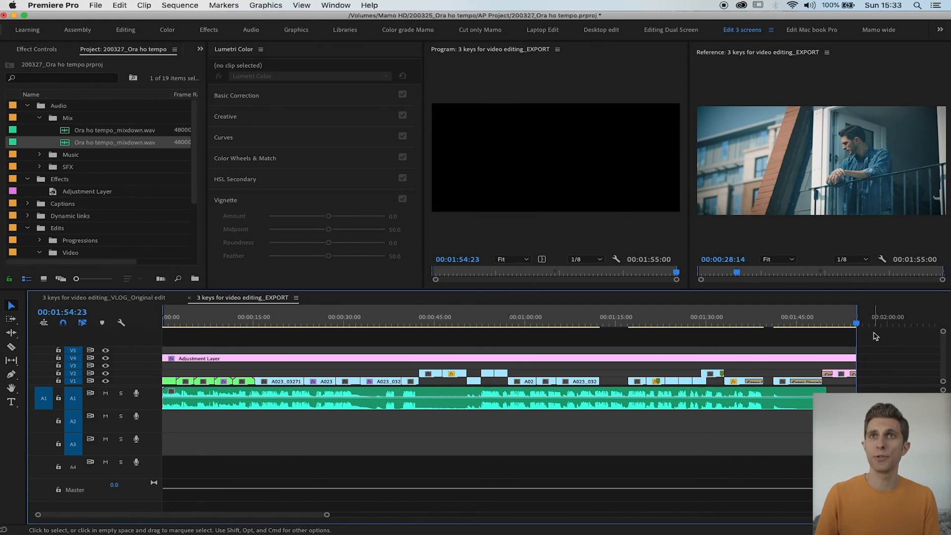
- Open the media export settings for the sequence and choose the YouTube 1080p Full HD preset
{"action": "left_click", "coordinate": [96, 6]}
{"action": "mouse_move", "coordinate": [194, 270]}
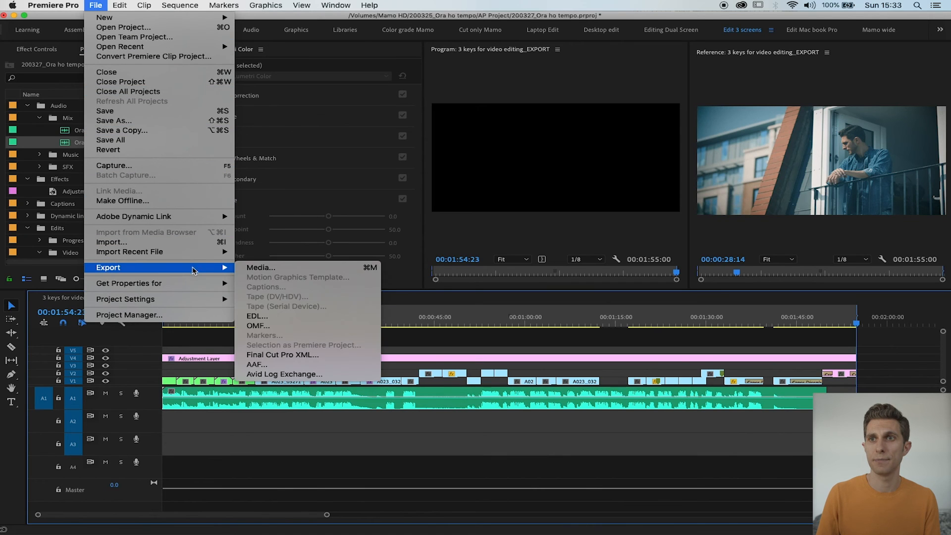
{"action": "left_click", "coordinate": [281, 271]}
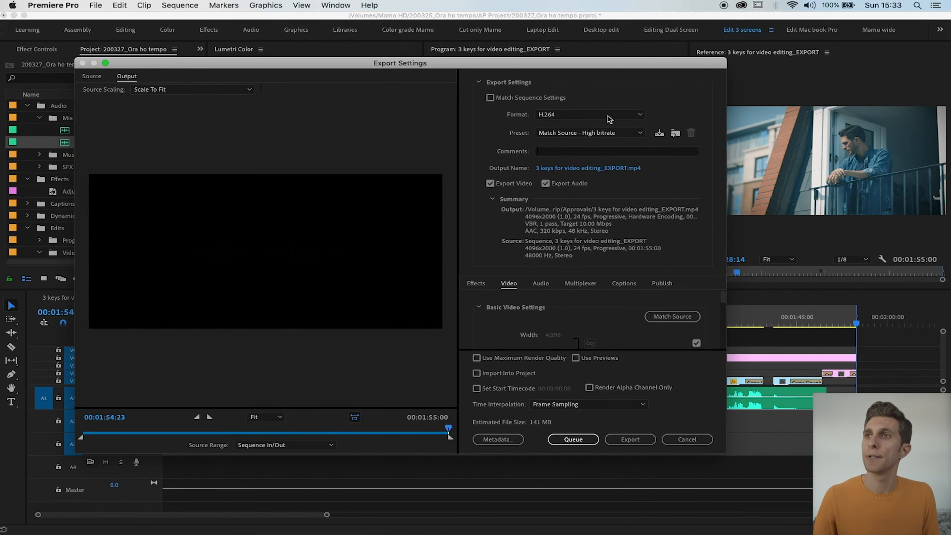
{"action": "left_click", "coordinate": [624, 134]}
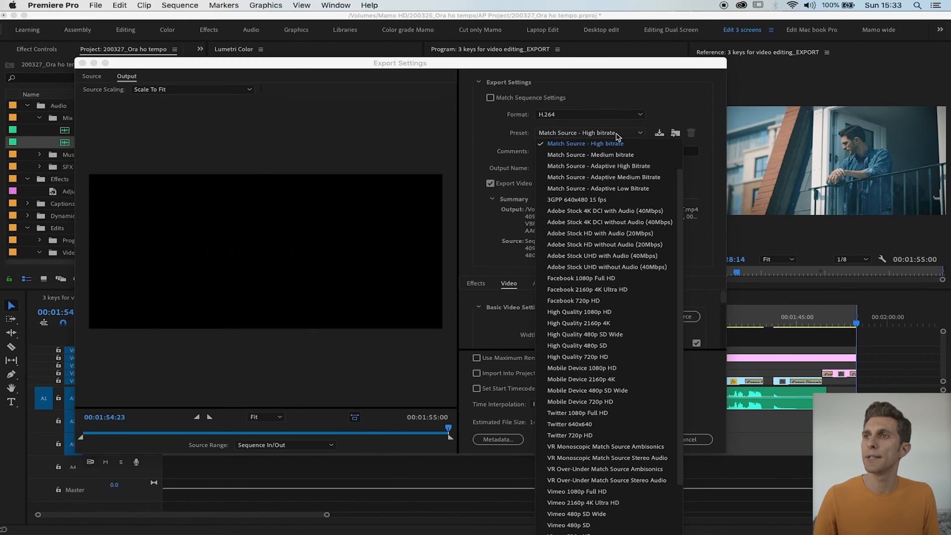
{"action": "scroll", "coordinate": [684, 241], "scroll_direction": "down", "scroll_amount": 3}
{"action": "scroll", "coordinate": [683, 242], "scroll_direction": "down", "scroll_amount": 2}
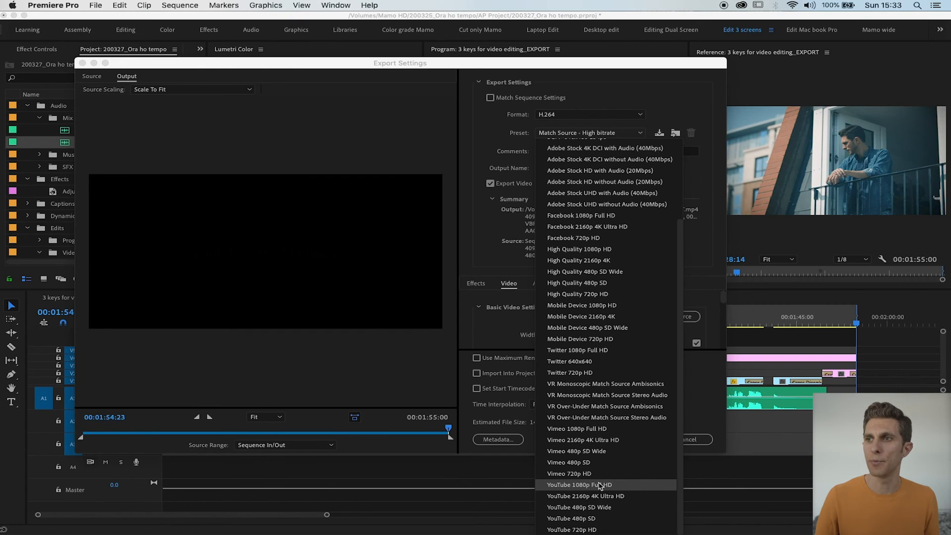
{"action": "left_click", "coordinate": [600, 485]}
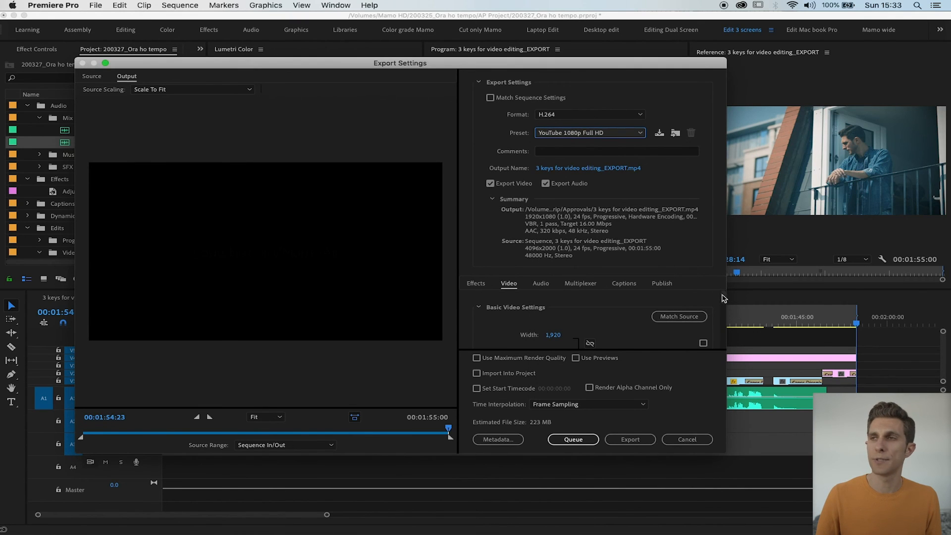
- Enlarge the Export Settings window and set the video's target bitrate to 62.5 Mbps
{"action": "scroll", "coordinate": [723, 297], "scroll_direction": "down", "scroll_amount": 5}
{"action": "left_click_drag", "start_coordinate": [539, 63], "coordinate": [517, 18]}
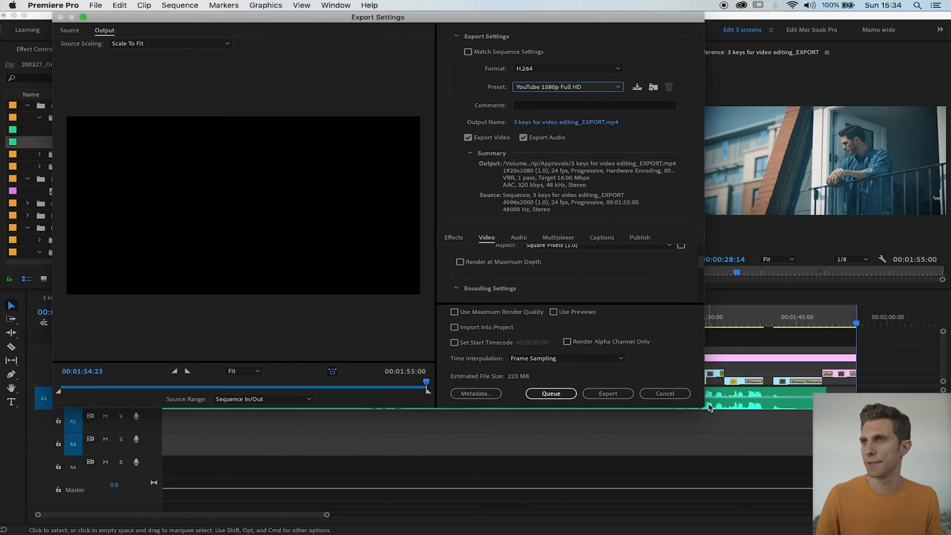
{"action": "left_click_drag", "start_coordinate": [705, 410], "coordinate": [773, 518]}
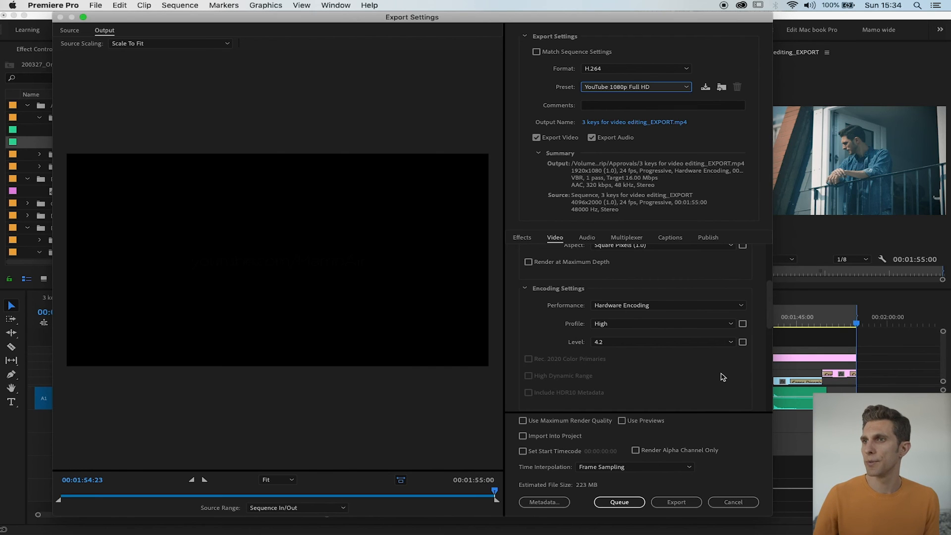
{"action": "left_click_drag", "start_coordinate": [768, 289], "coordinate": [767, 363]}
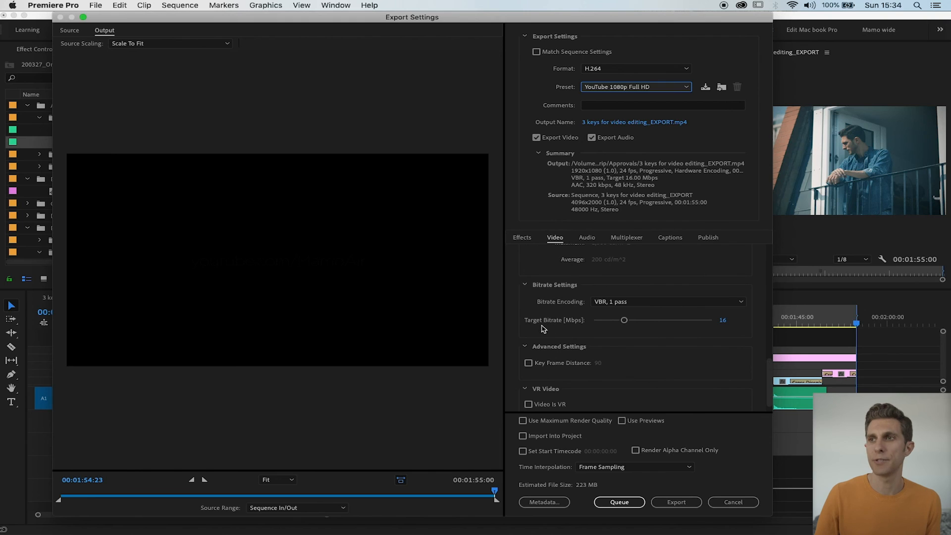
{"action": "left_click_drag", "start_coordinate": [628, 322], "coordinate": [666, 326]}
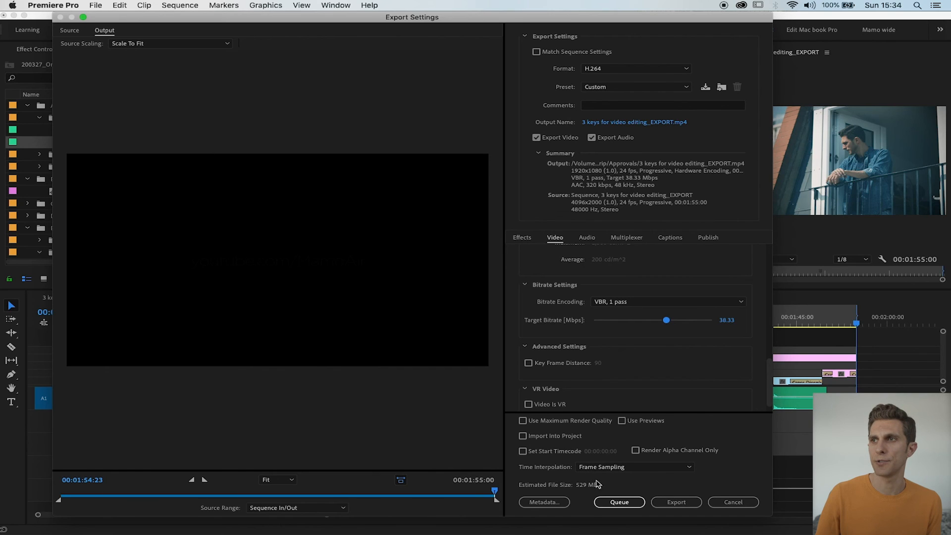
{"action": "left_click_drag", "start_coordinate": [699, 324], "coordinate": [712, 321]}
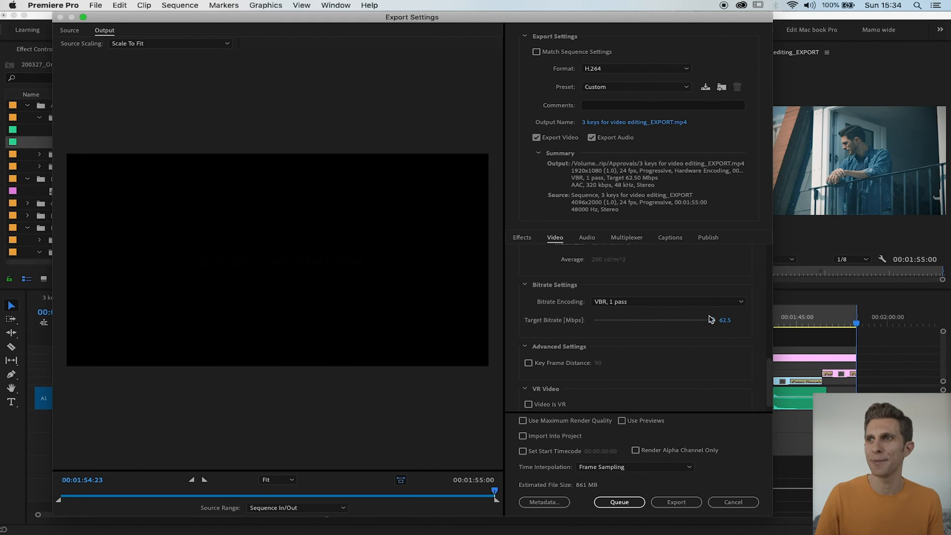
{"action": "left_click_drag", "start_coordinate": [713, 321], "coordinate": [613, 321]}
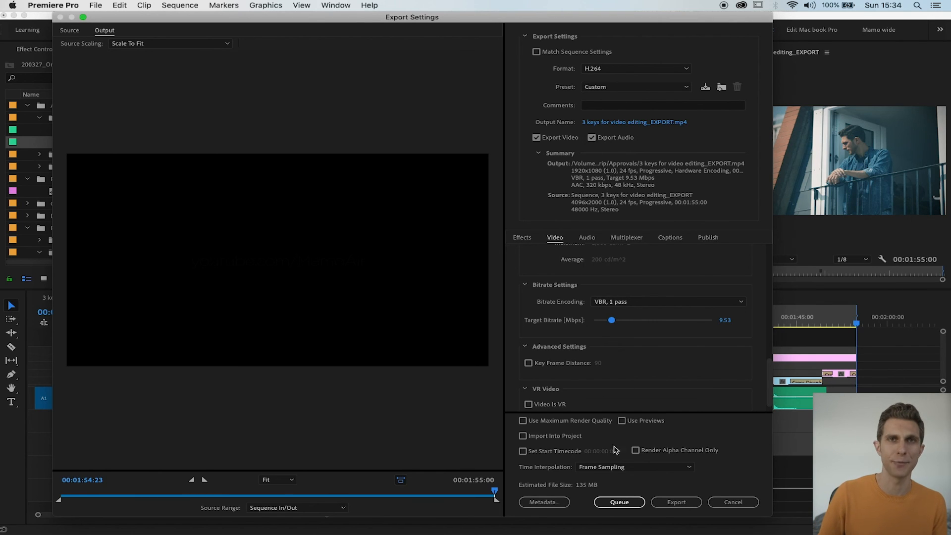
{"action": "left_click_drag", "start_coordinate": [613, 321], "coordinate": [739, 328]}
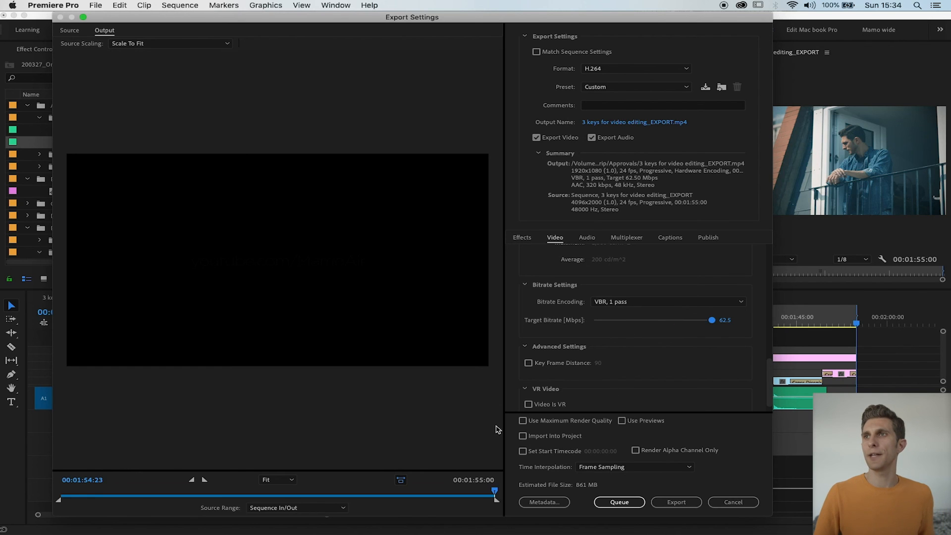
- Set the export output to "3 keys for video editing_EXPORT.mp4" in the Approvals folder
{"action": "left_click", "coordinate": [639, 123]}
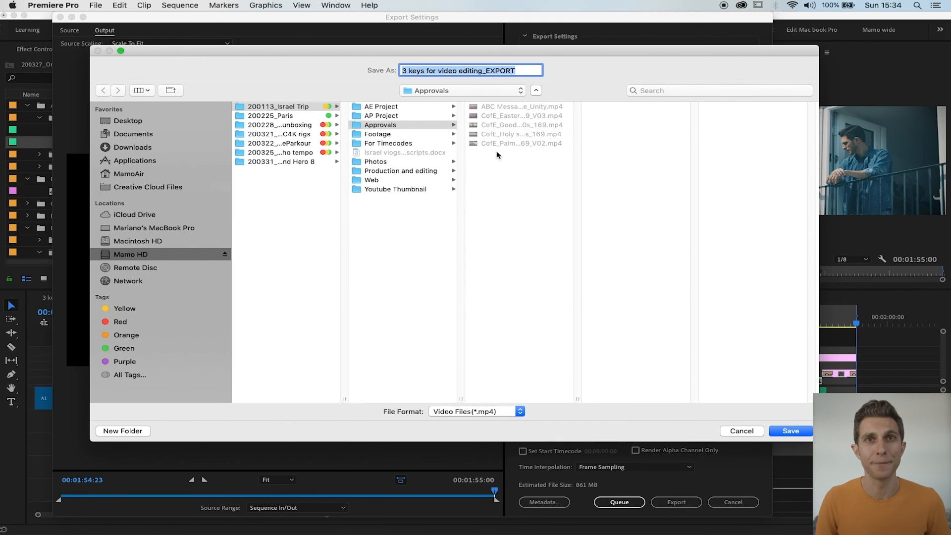
{"action": "key", "text": "Return"}
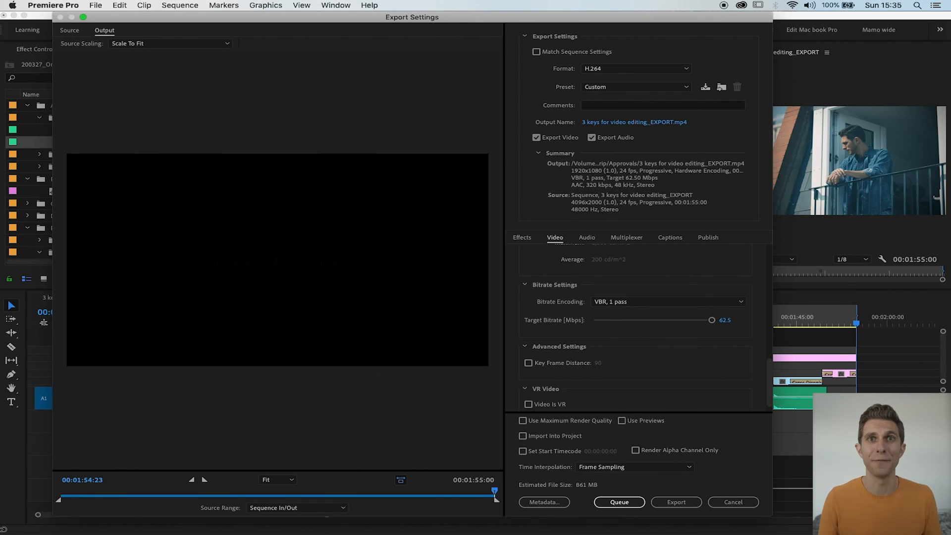